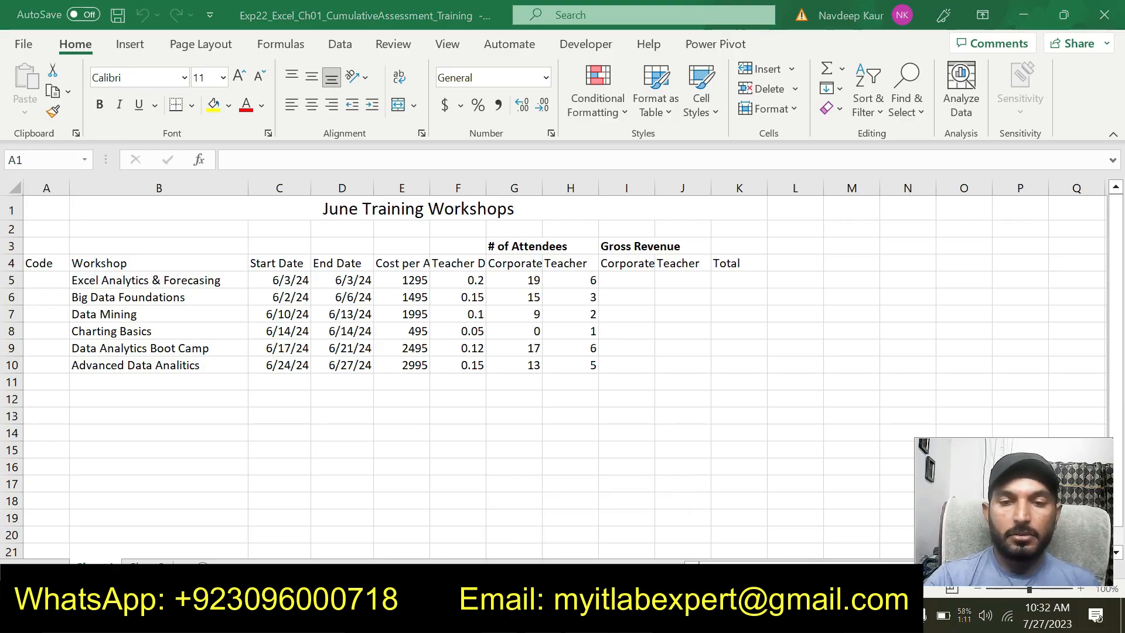
Switch to the Word instructions document and review the project description and the full list of steps to perform
key("alt+Tab")
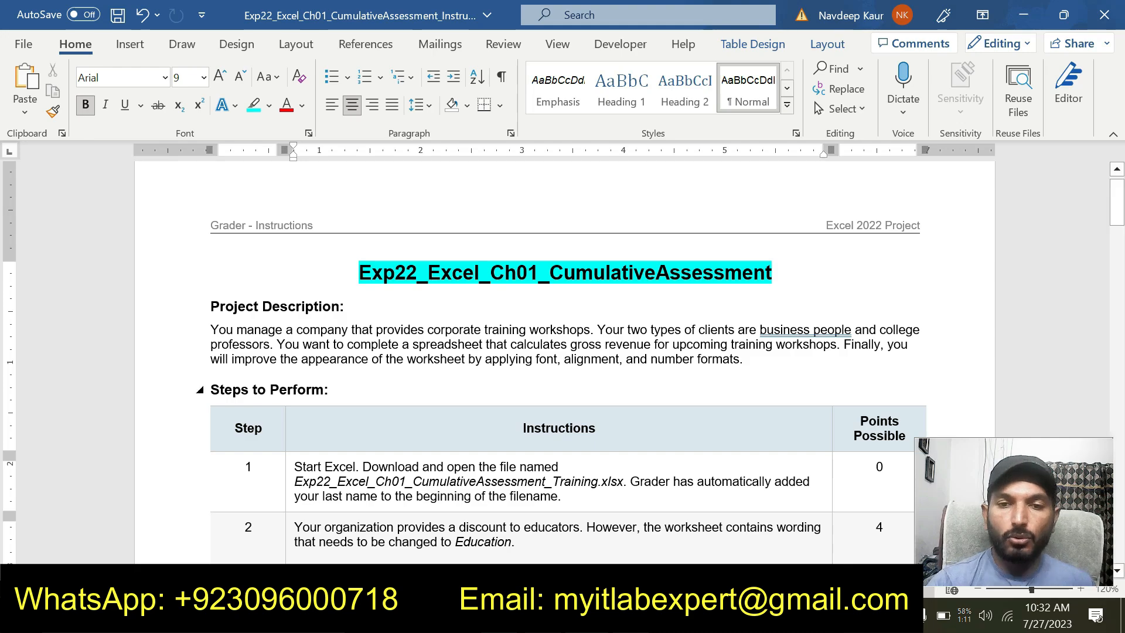
left_click(743, 360)
left_click_drag(743, 360, 261, 311)
left_click(346, 351)
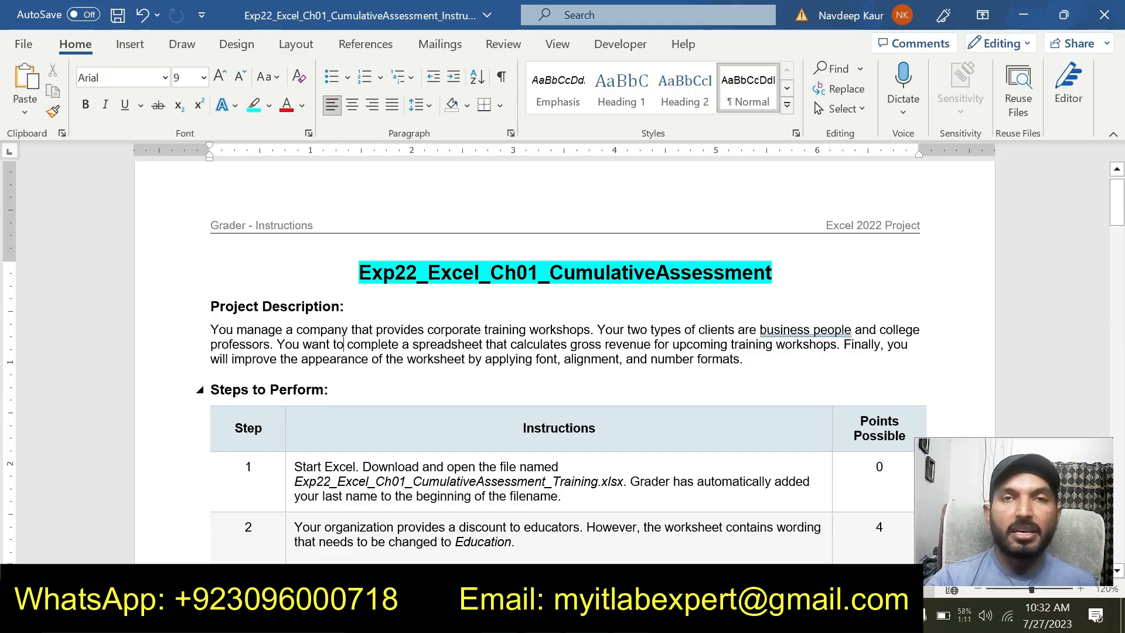
scroll(453, 402, "down", 1)
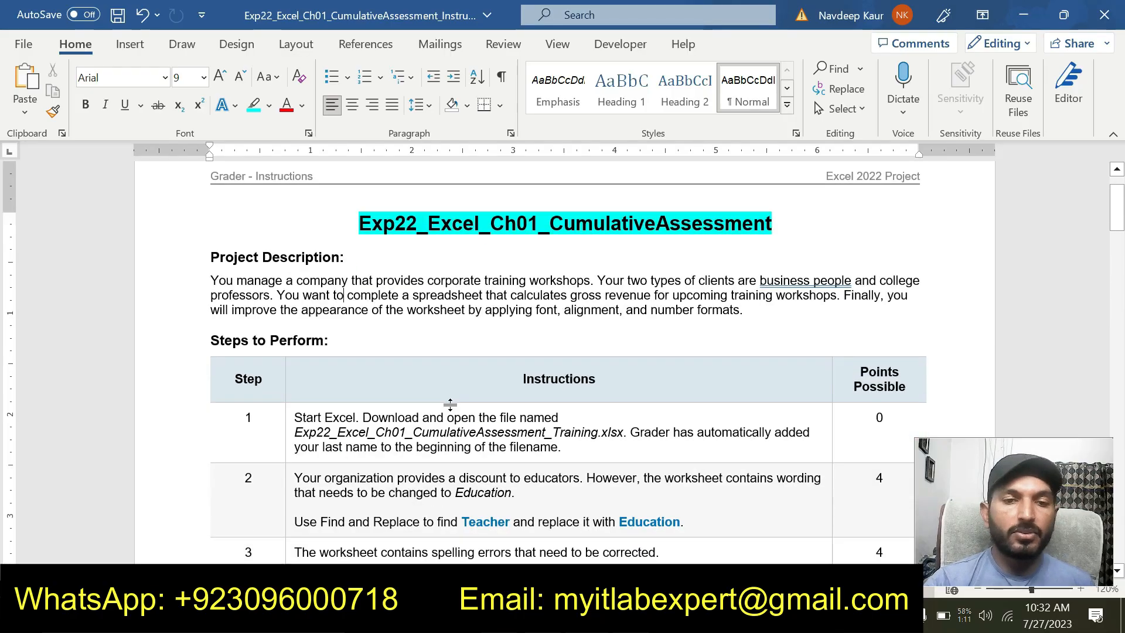
scroll(452, 402, "down", 4)
scroll(446, 403, "down", 15)
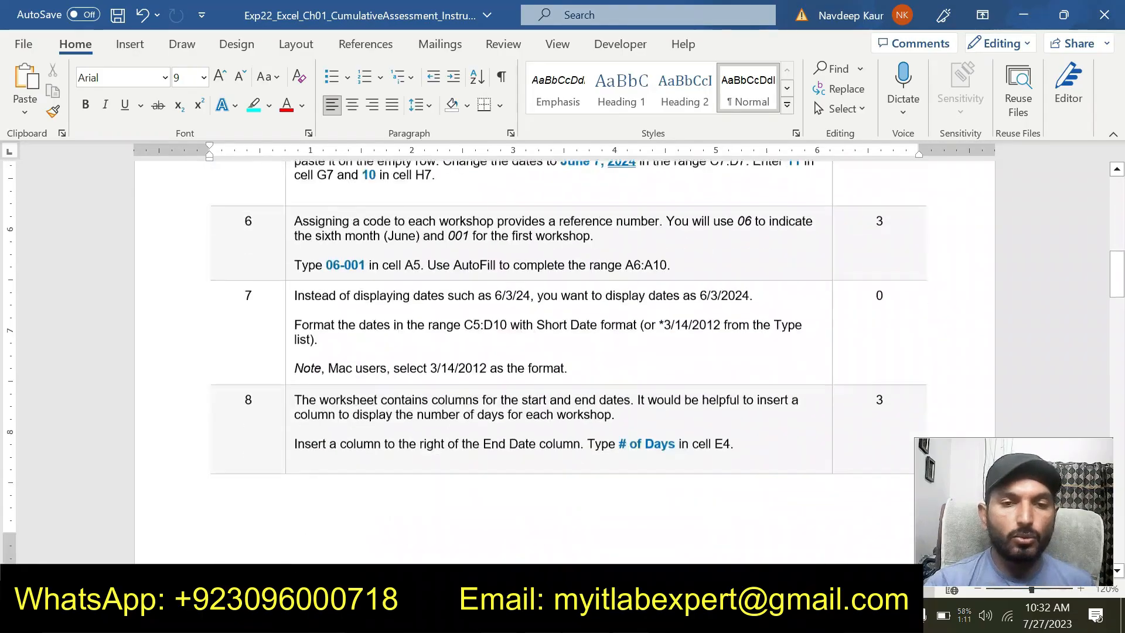
scroll(445, 414, "down", 15)
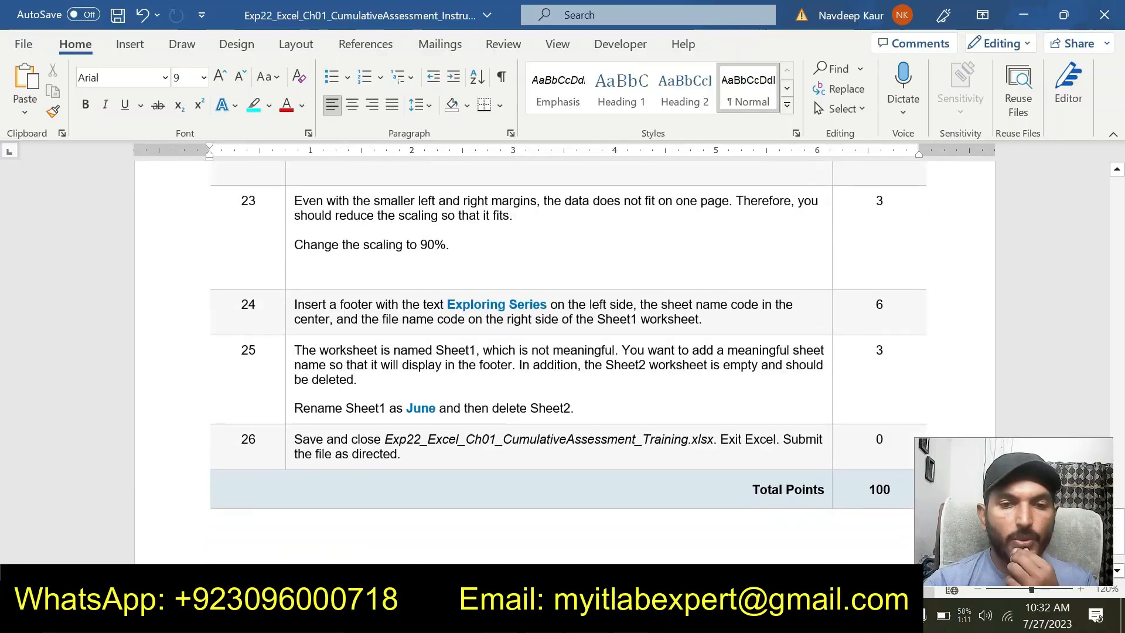
scroll(445, 414, "up", 10)
scroll(448, 410, "up", 15)
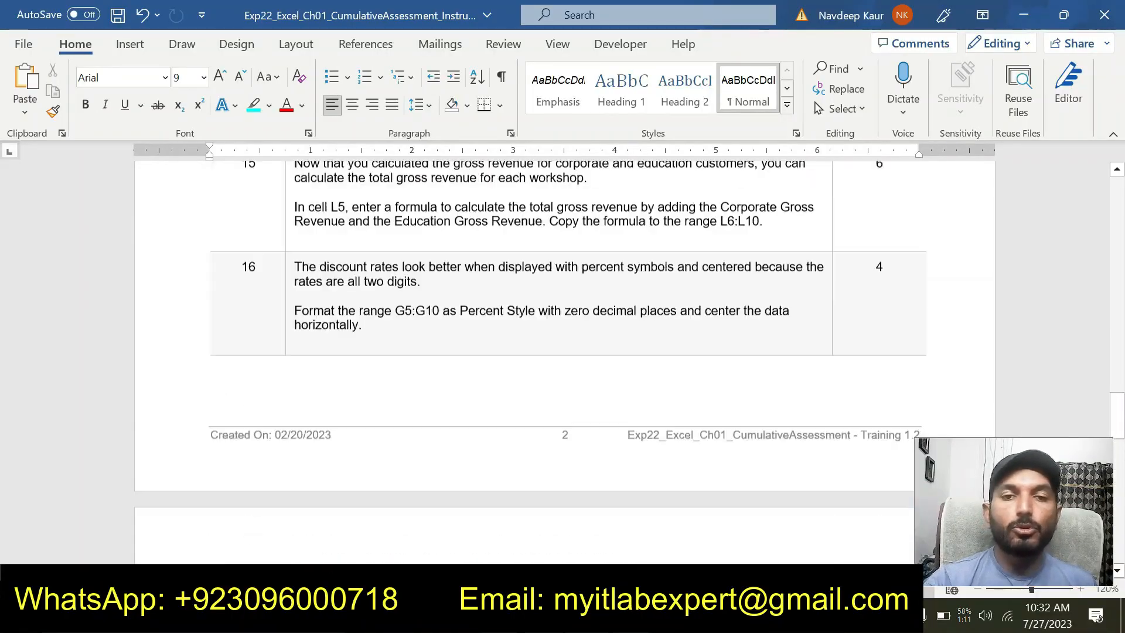
scroll(448, 410, "up", 15)
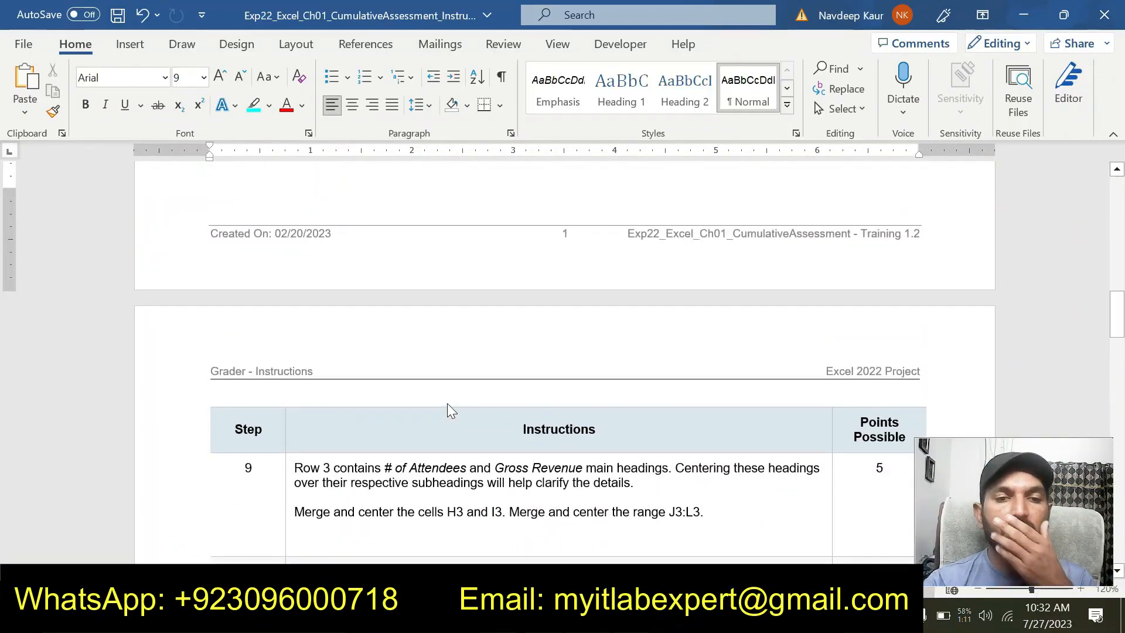
scroll(344, 218, "up", 5)
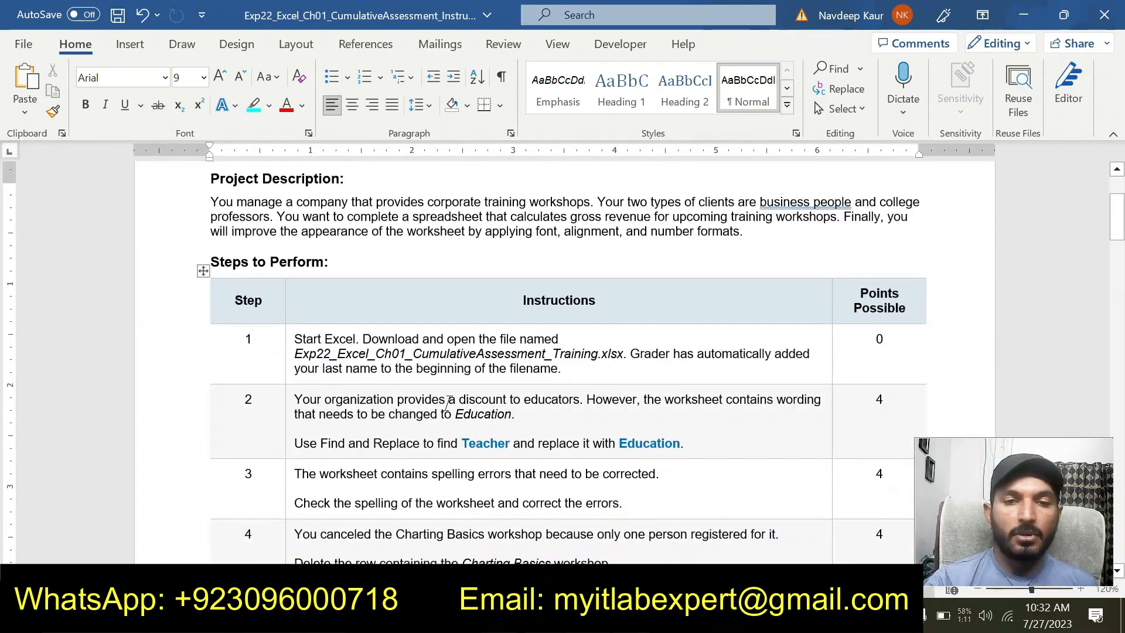
scroll(344, 218, "up", 3)
Highlight the step 1 instruction text in turquoise in the instructions table
left_click_drag(567, 469, 294, 439)
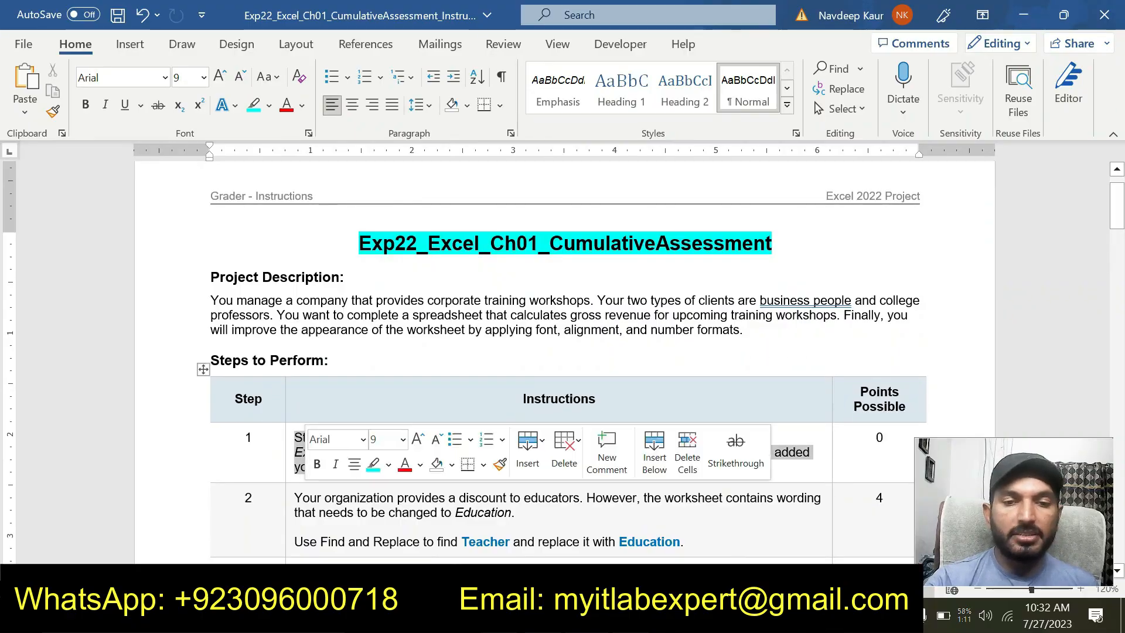
left_click(373, 464)
left_click(368, 536)
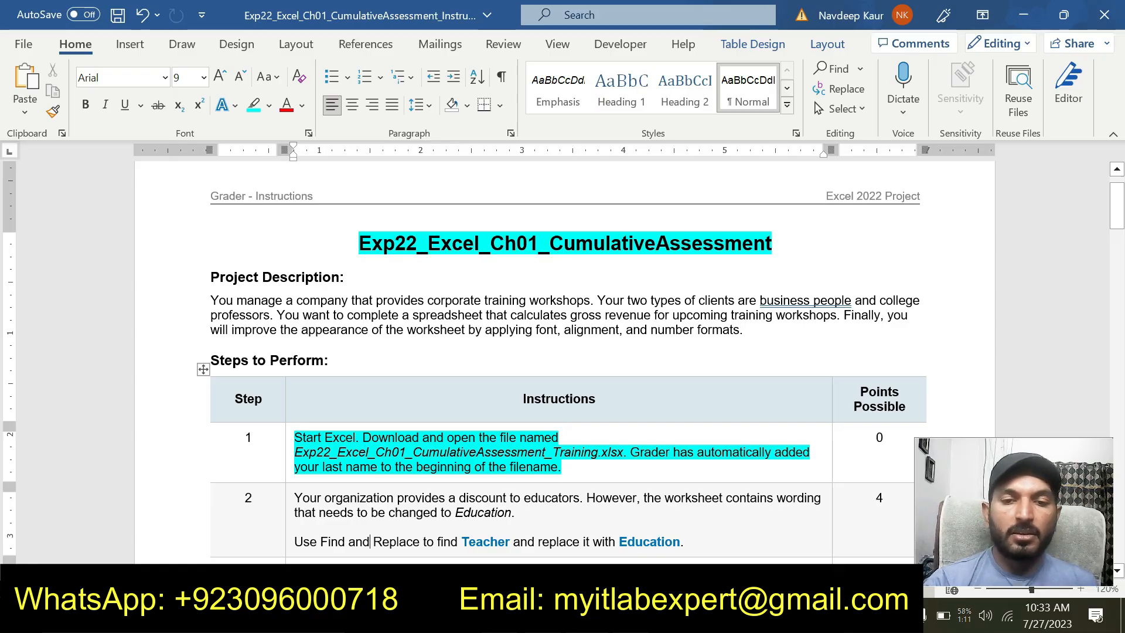
Switch to the Excel training workbook and look through its two worksheets, ending on the first one
key("alt+Tab")
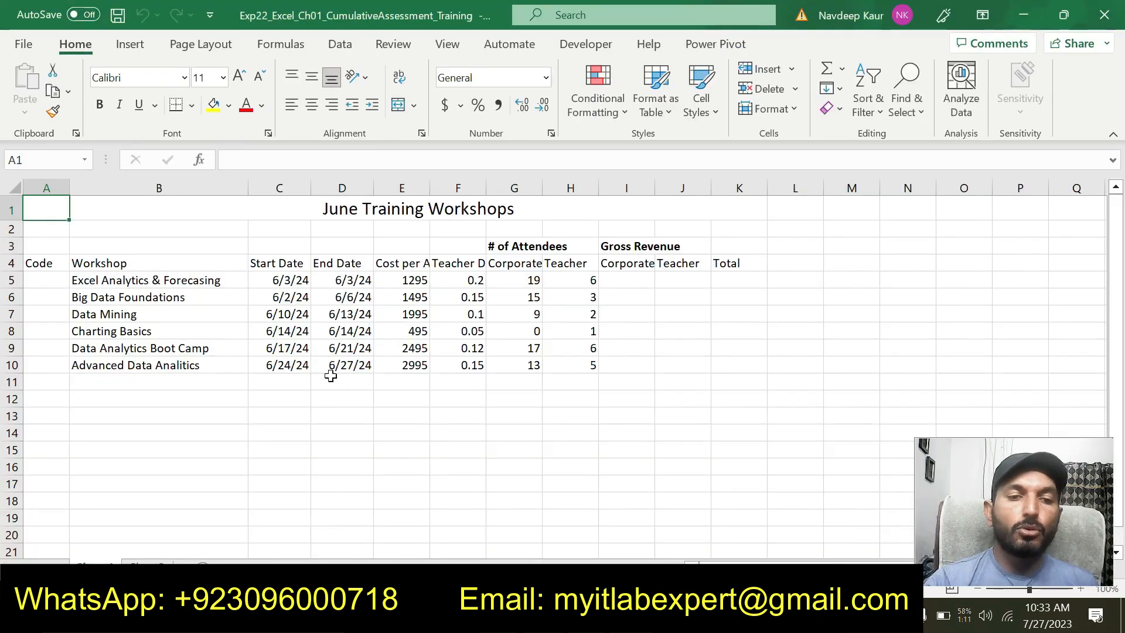
left_click(147, 563)
left_click(103, 564)
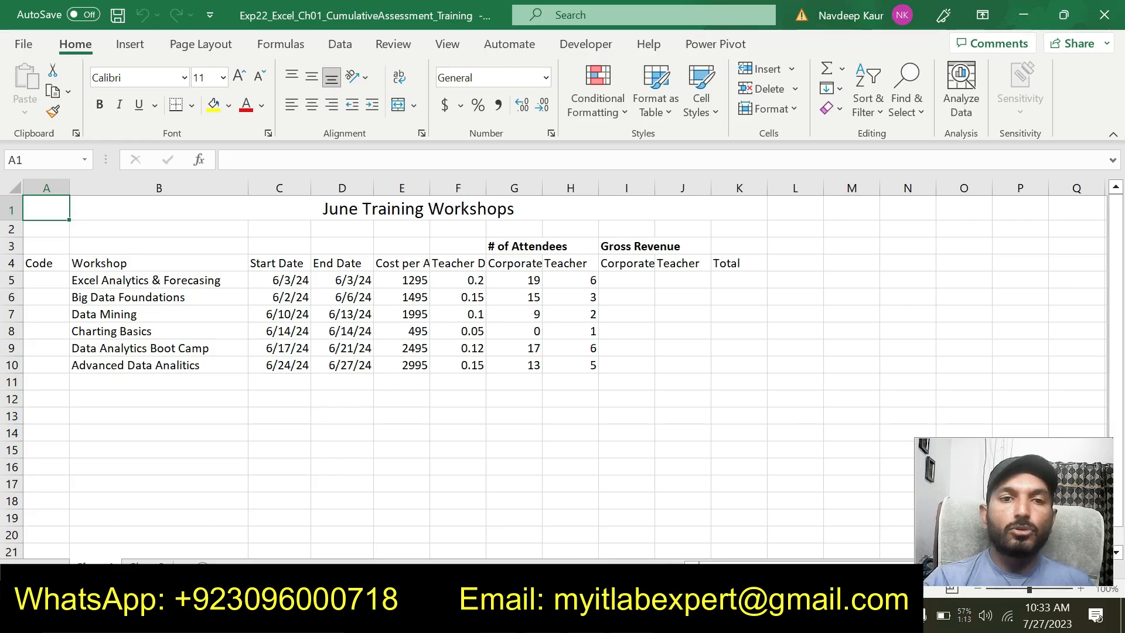
Switch to the Word instructions, remove the highlight from step 1 and highlight the step 2 text in turquoise
key("alt+Tab")
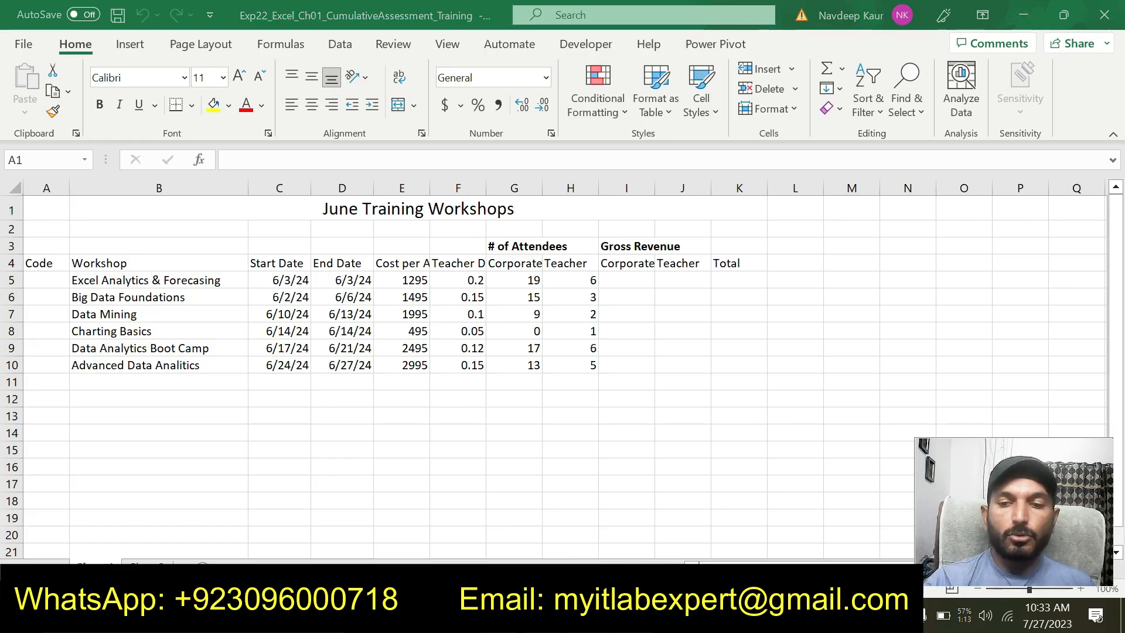
left_click_drag(577, 469, 295, 438)
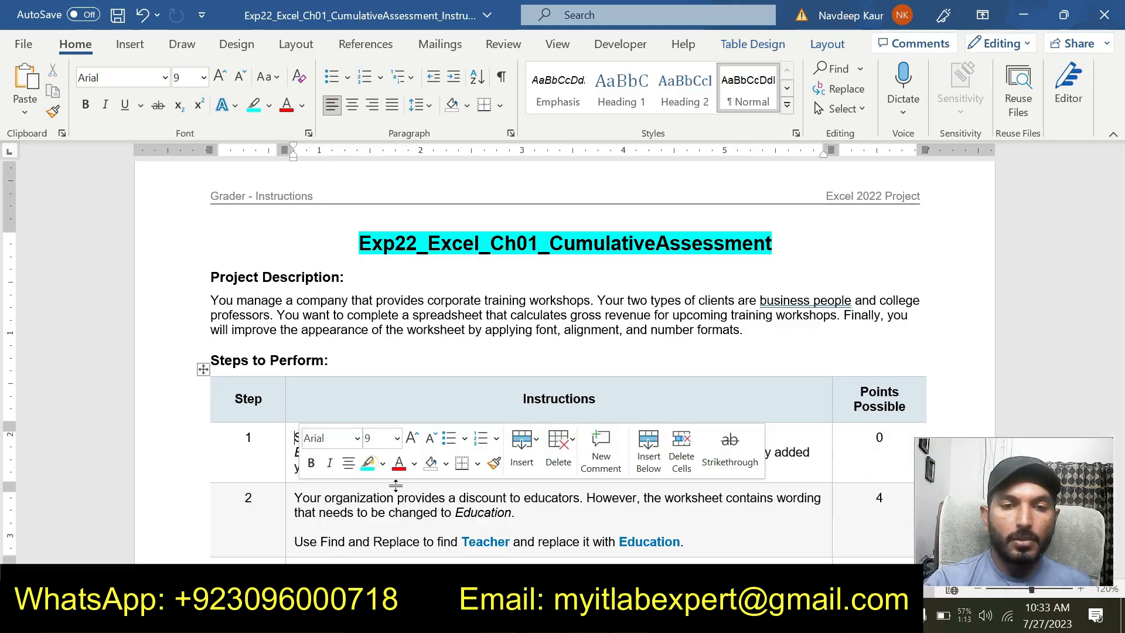
left_click(420, 524)
left_click_drag(683, 542, 294, 497)
left_click(373, 468)
left_click(423, 530)
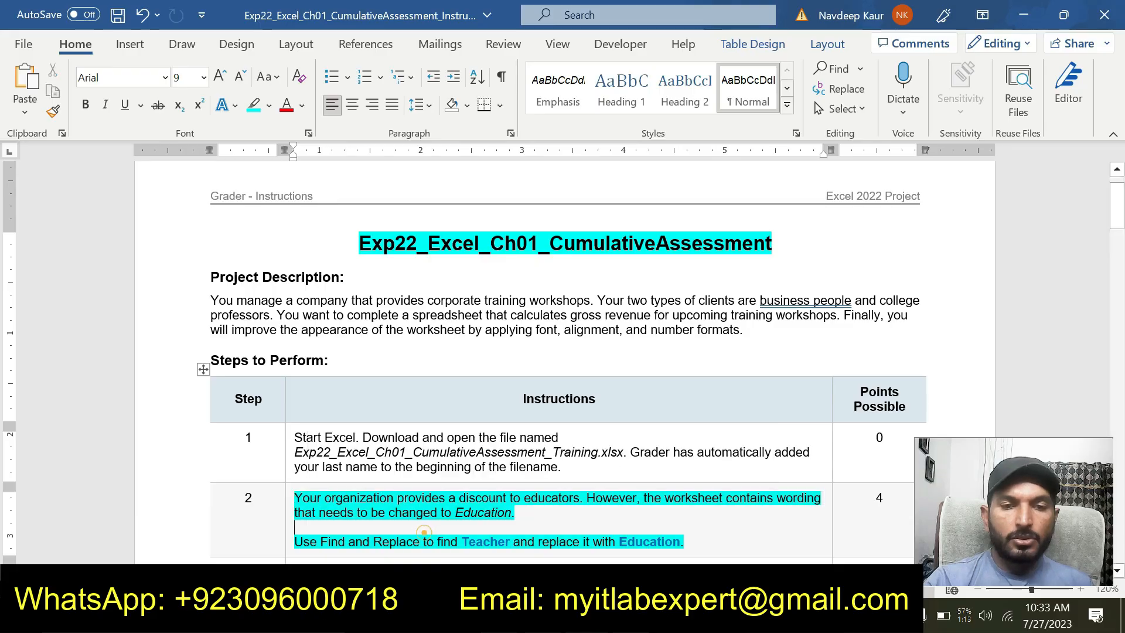
scroll(467, 520, "down", 1)
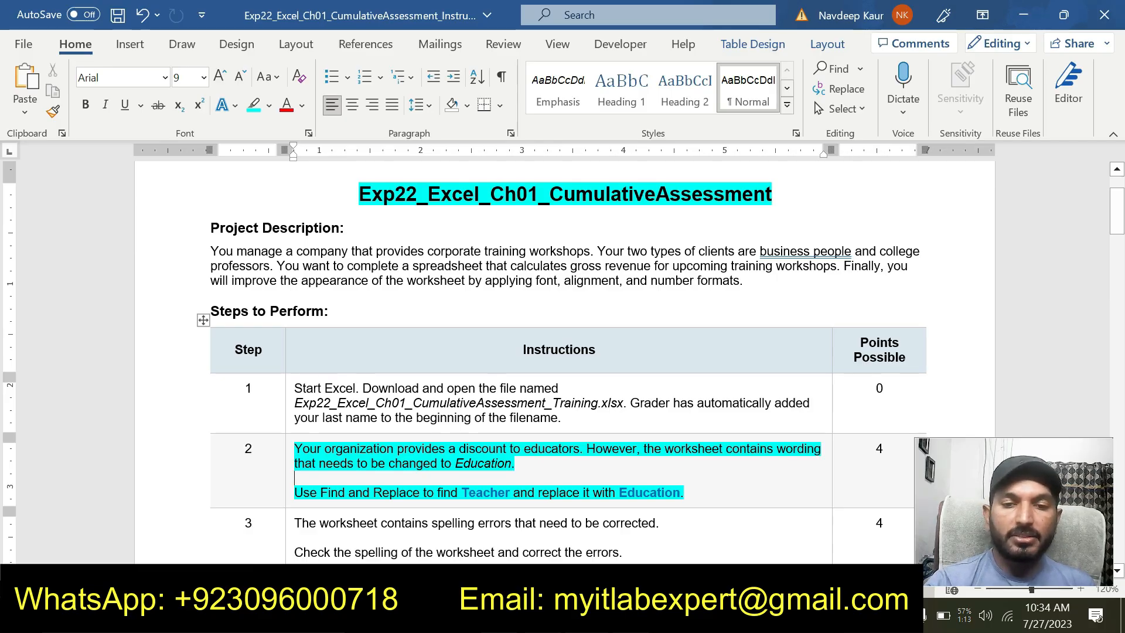
Switch to the Excel workbook, open Find and Replace for replacing text, and recheck the step 2 wording in the Word instructions
key("alt+Tab")
left_click(356, 456)
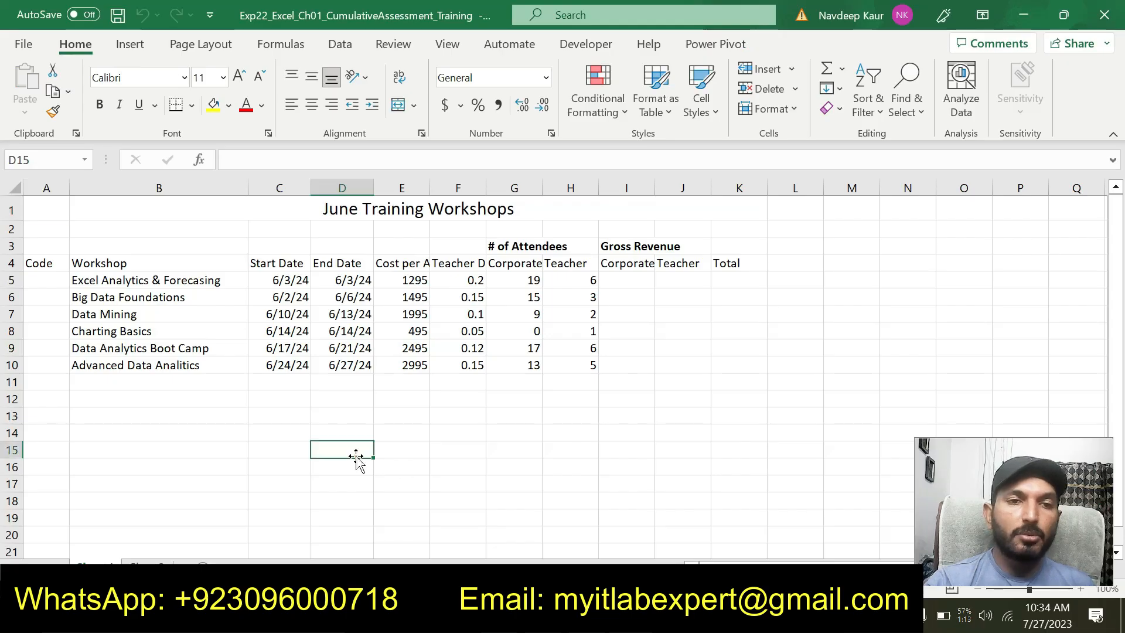
left_click(78, 47)
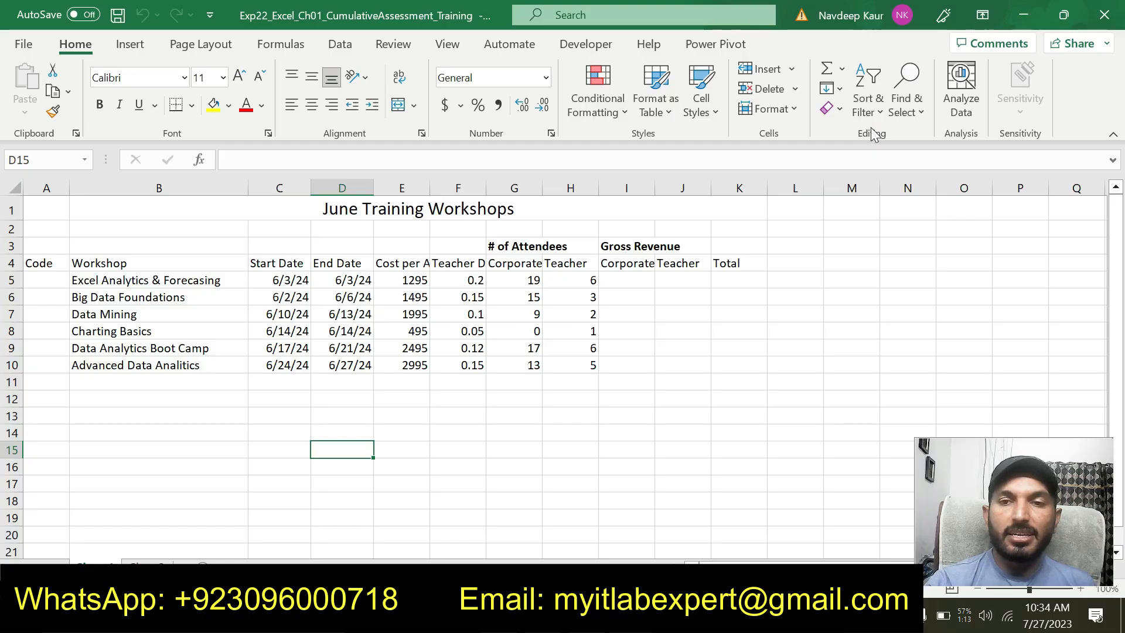
left_click(926, 116)
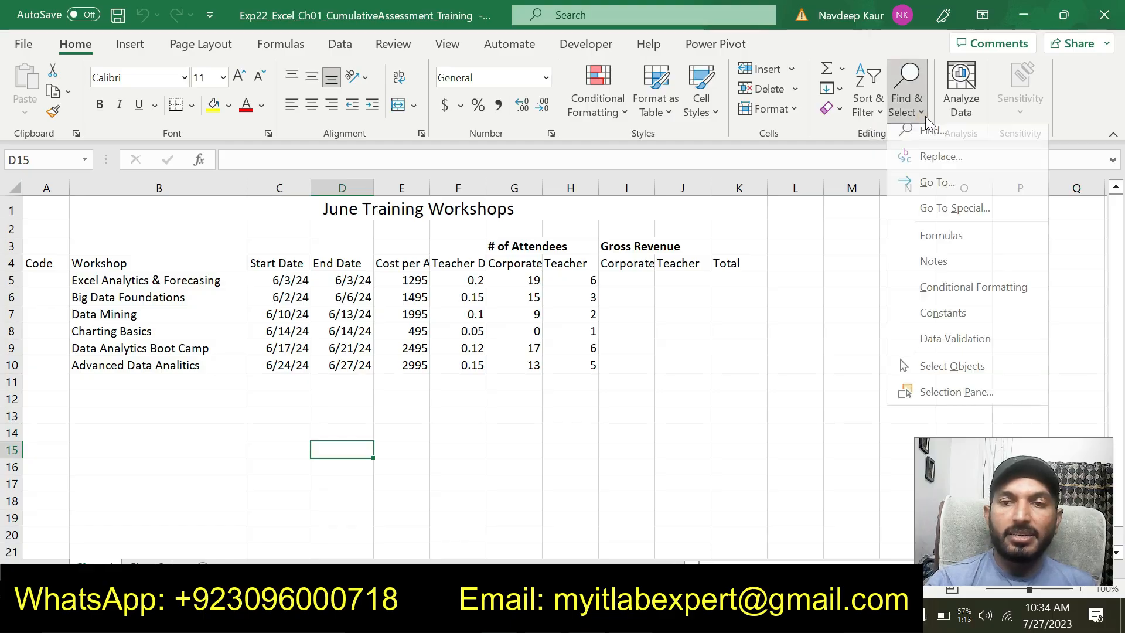
left_click(937, 164)
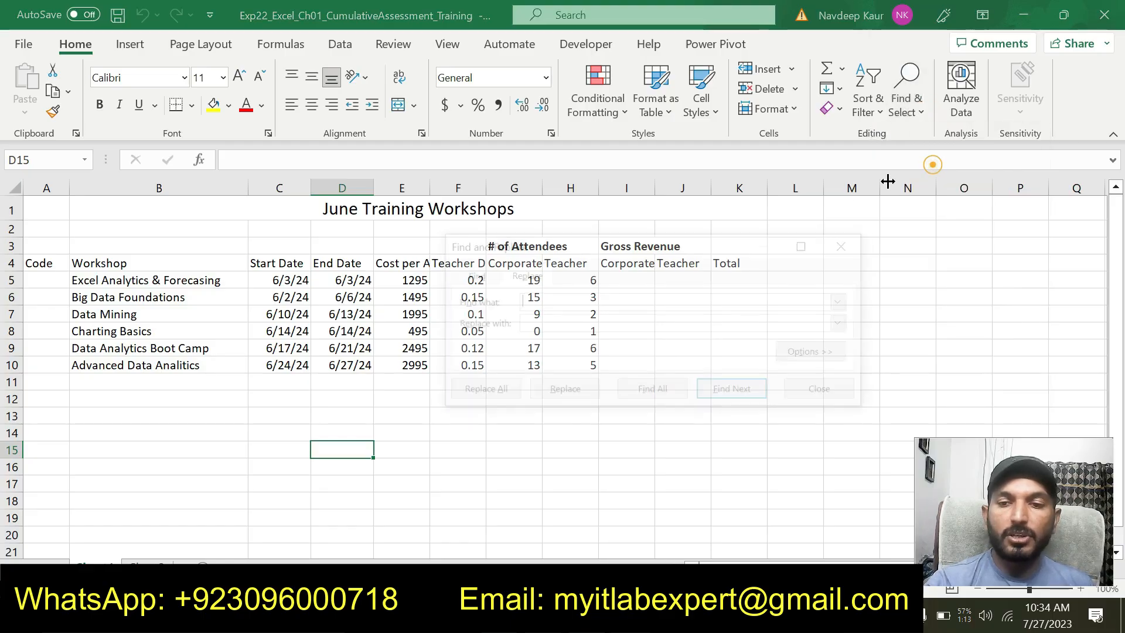
left_click_drag(609, 246, 424, 206)
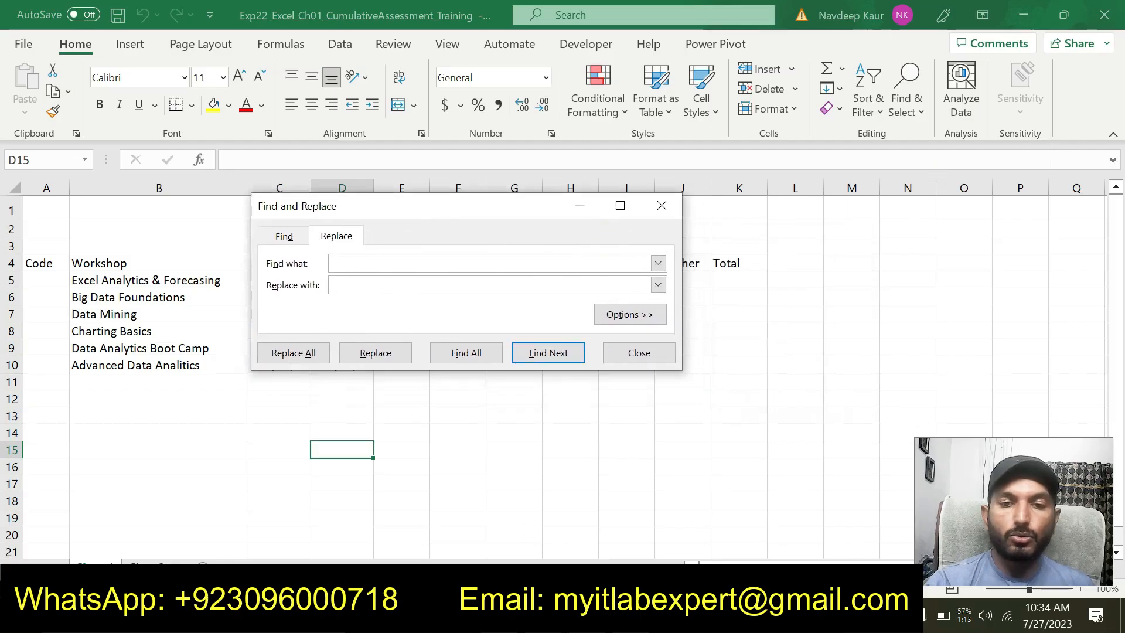
key("alt+Tab")
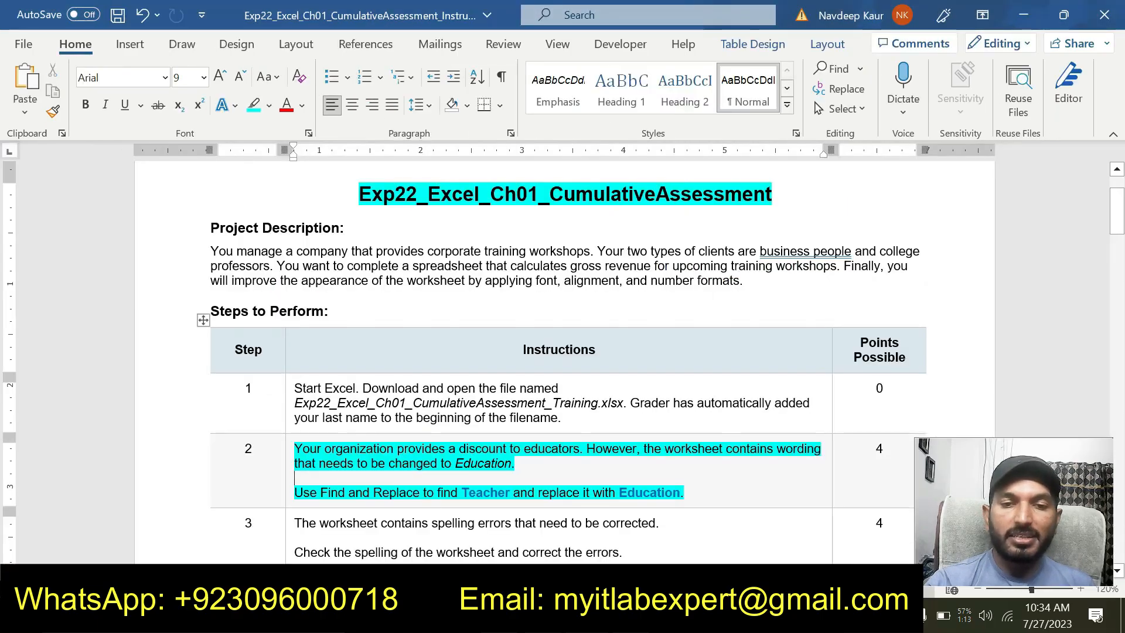
key("alt+Tab")
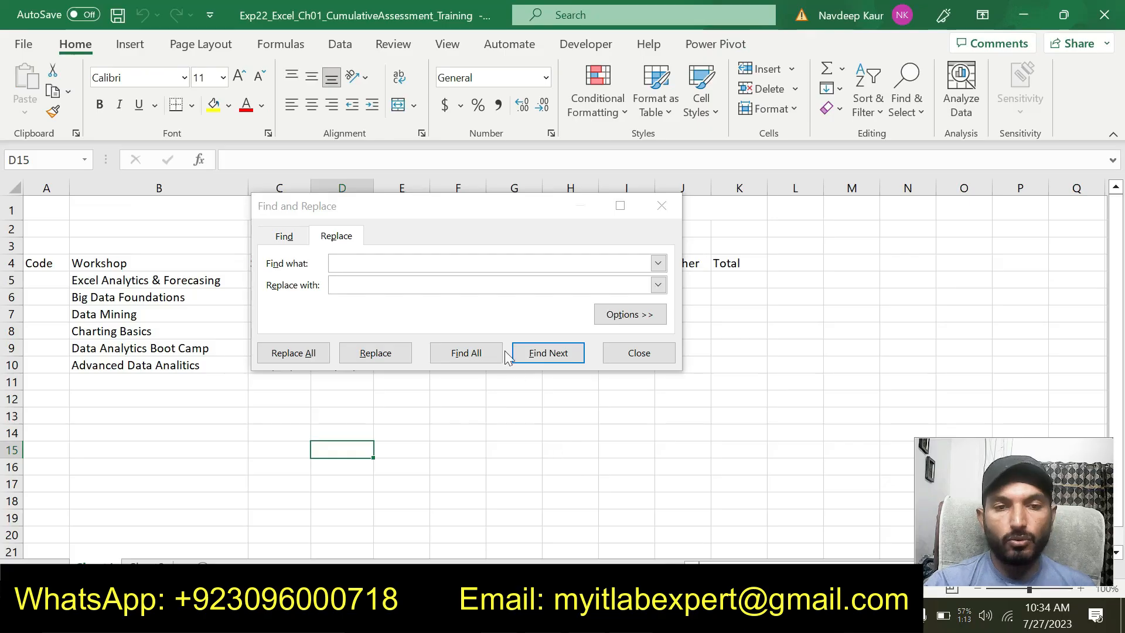
Replace every occurrence of "Teacher" with "Education" in the worksheet and close the Find and Replace dialog
left_click(402, 261)
type("T")
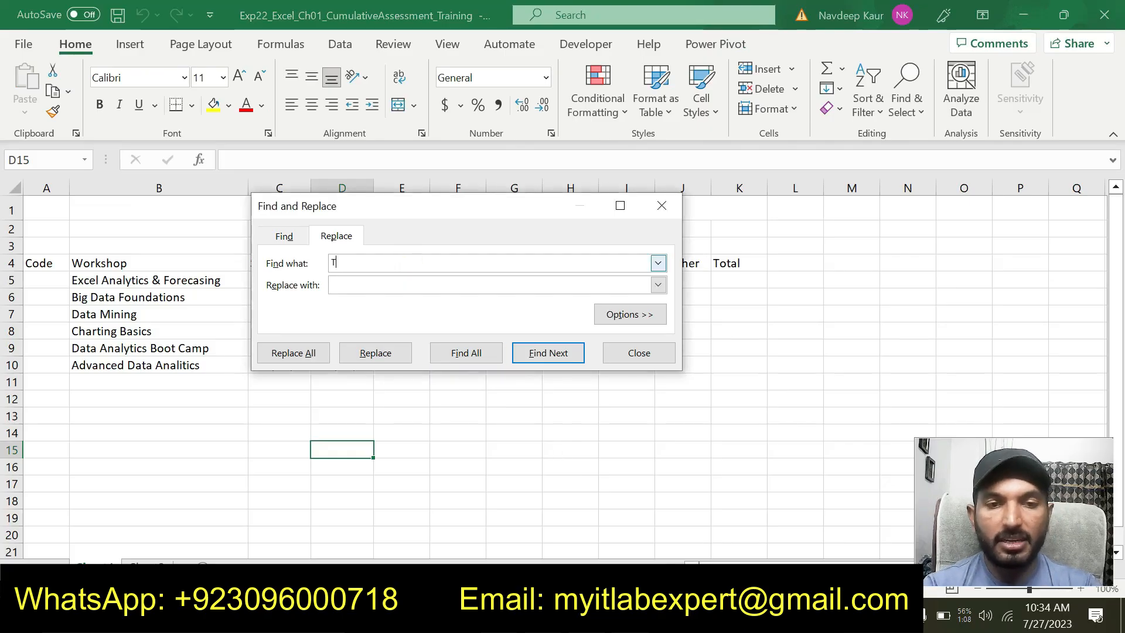
type("eacher")
key("Tab")
type("Education")
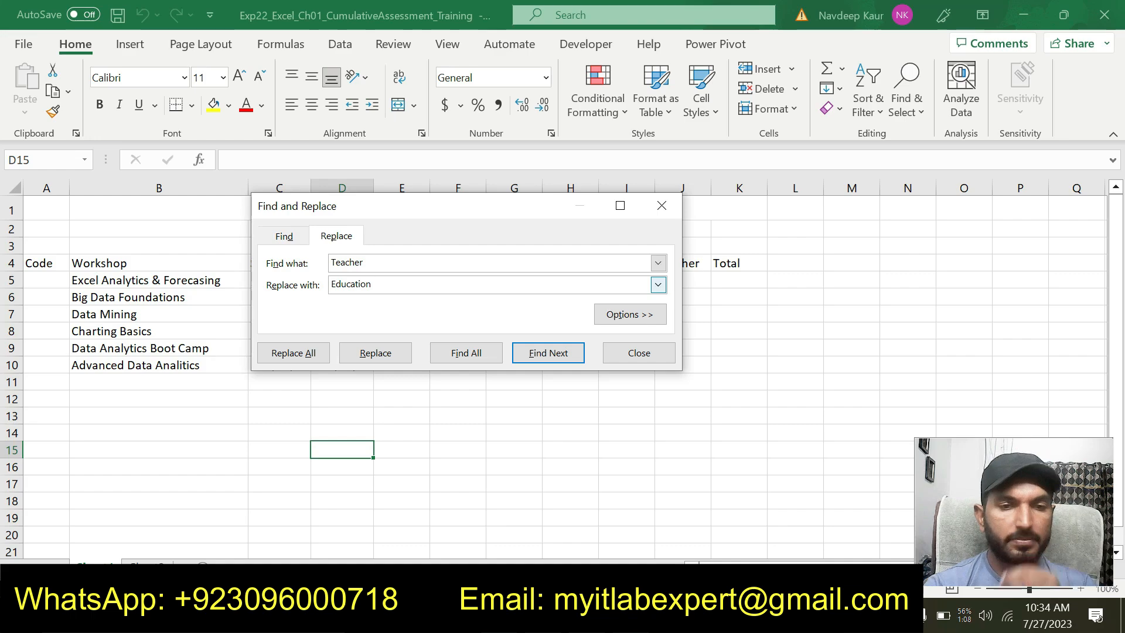
left_click(298, 353)
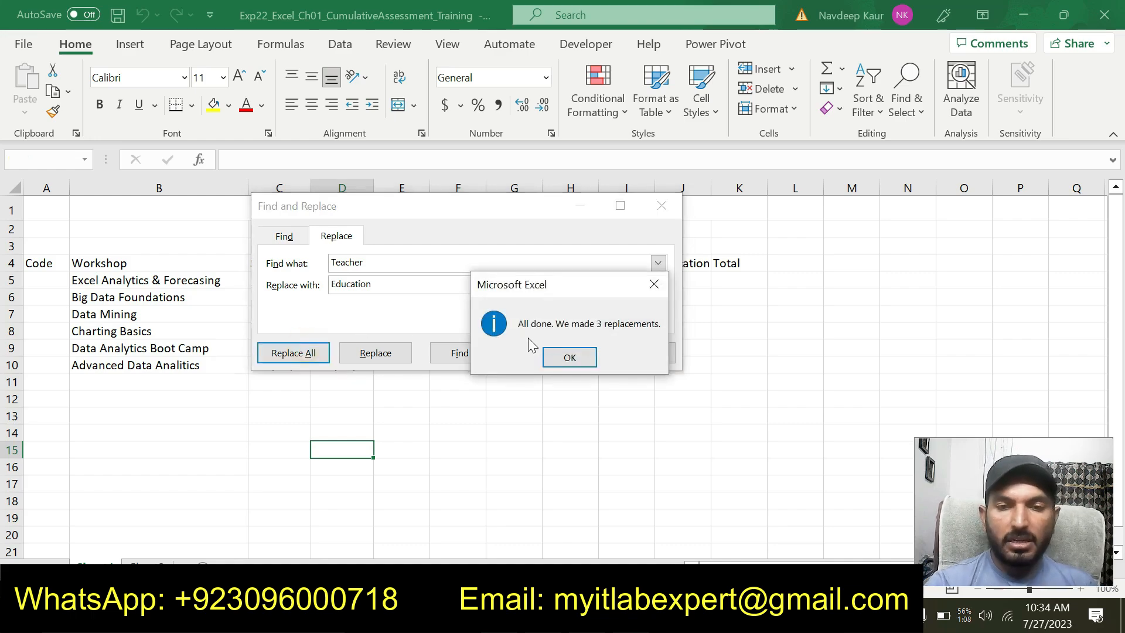
left_click(572, 358)
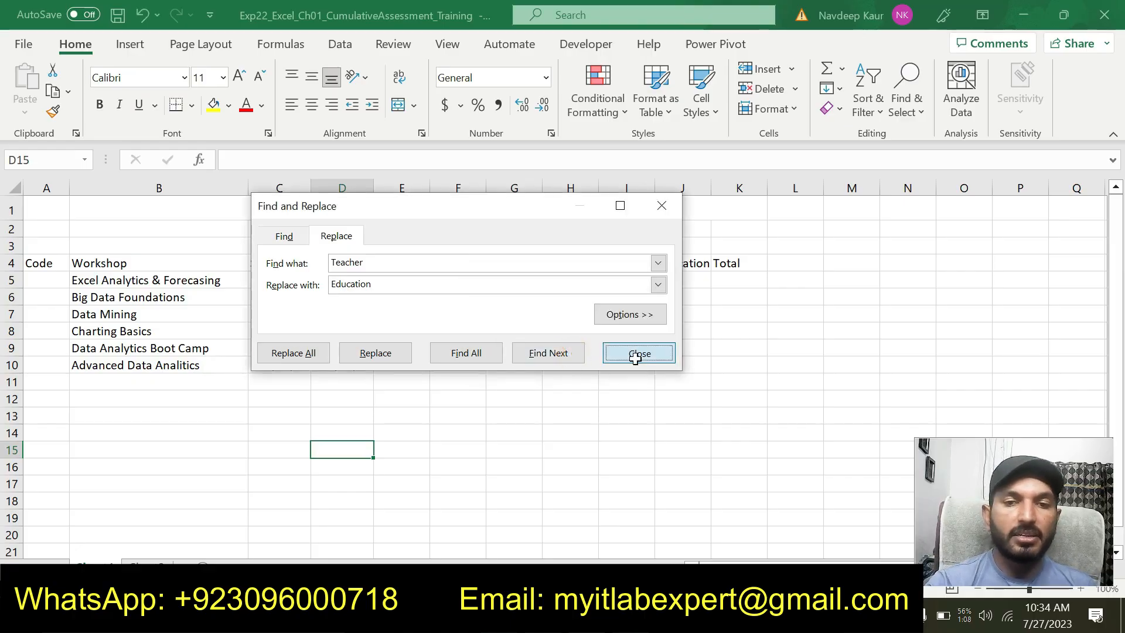
left_click(638, 353)
left_click(438, 432)
Switch to the Word instructions, remove the highlight from step 2 and highlight the step 3 spelling instruction in turquoise
key("alt+Tab")
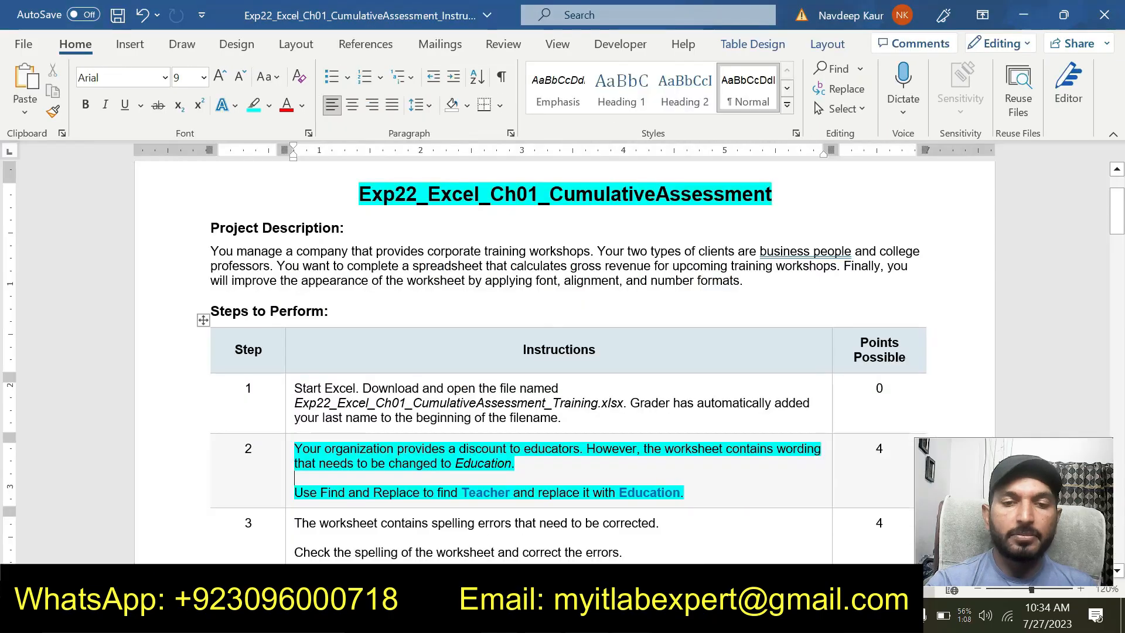
left_click_drag(685, 493, 294, 448)
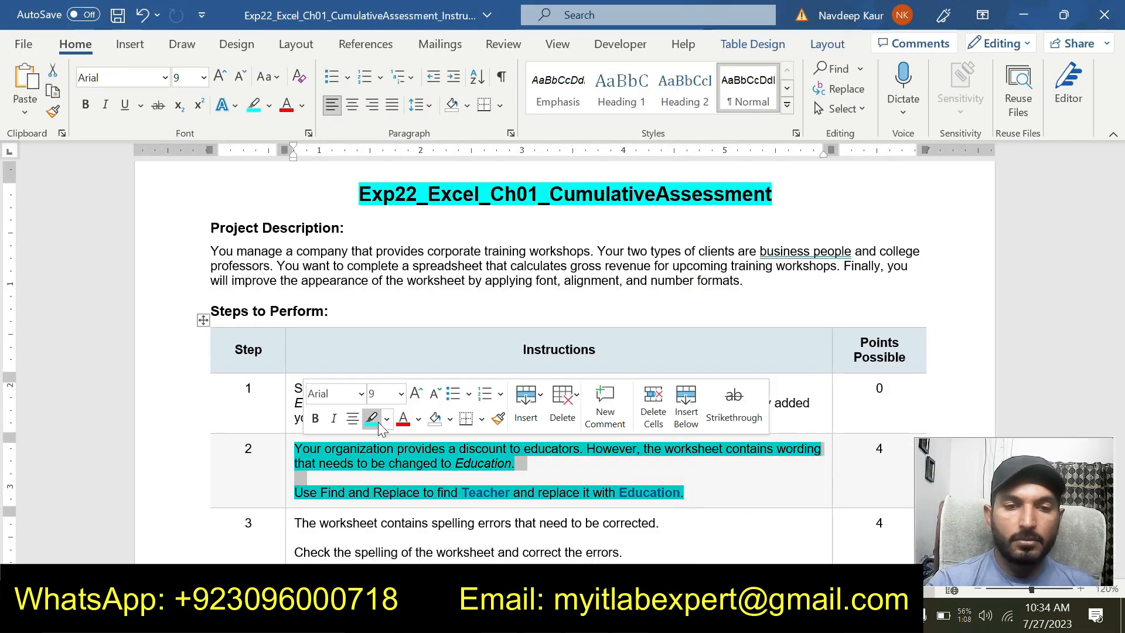
left_click(378, 420)
scroll(521, 522, "down", 2)
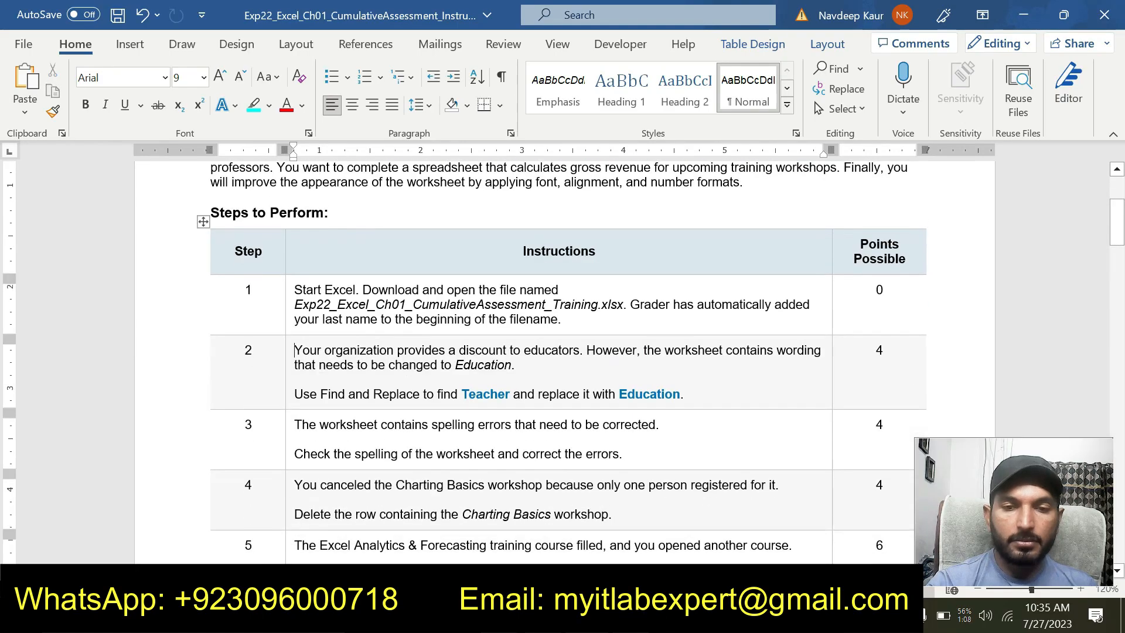
left_click_drag(624, 455, 294, 424)
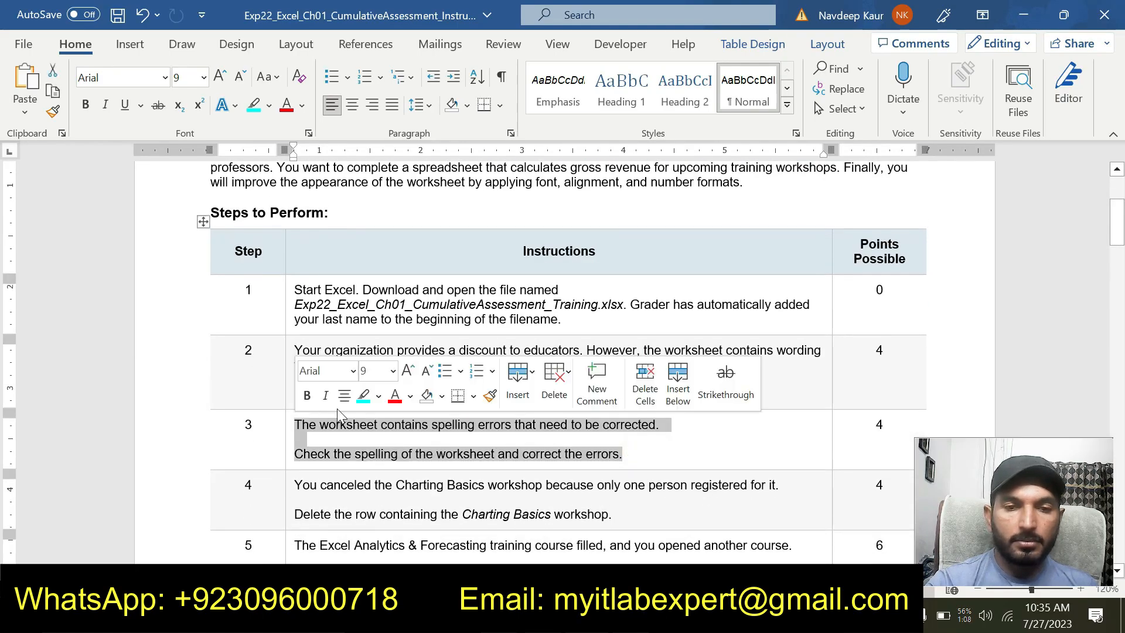
left_click(364, 399)
left_click(481, 457)
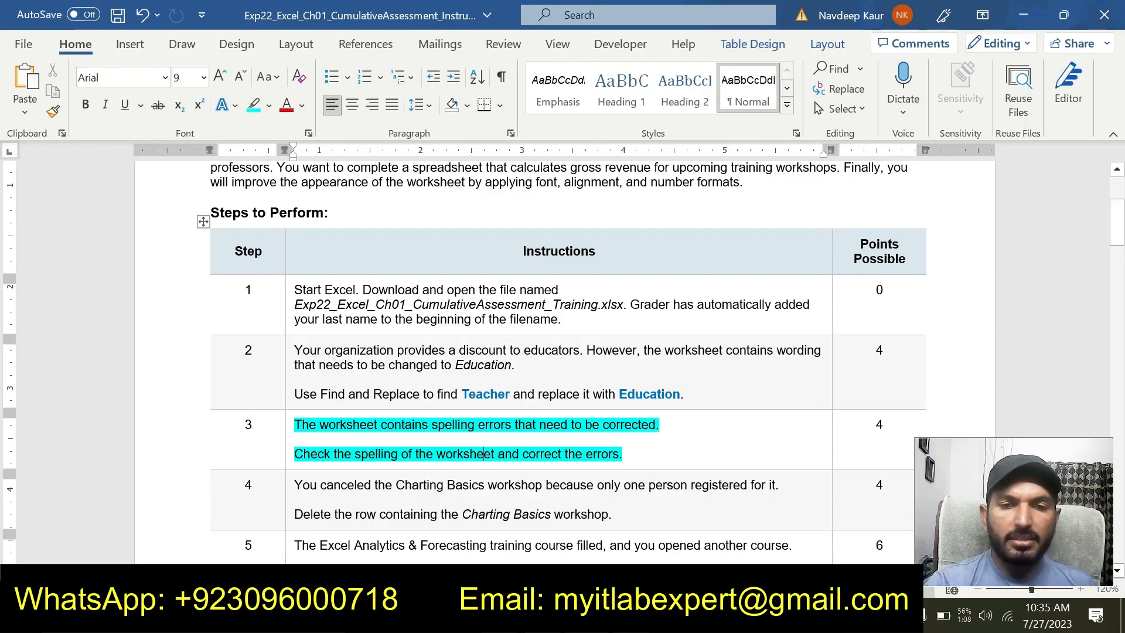
left_click(630, 456)
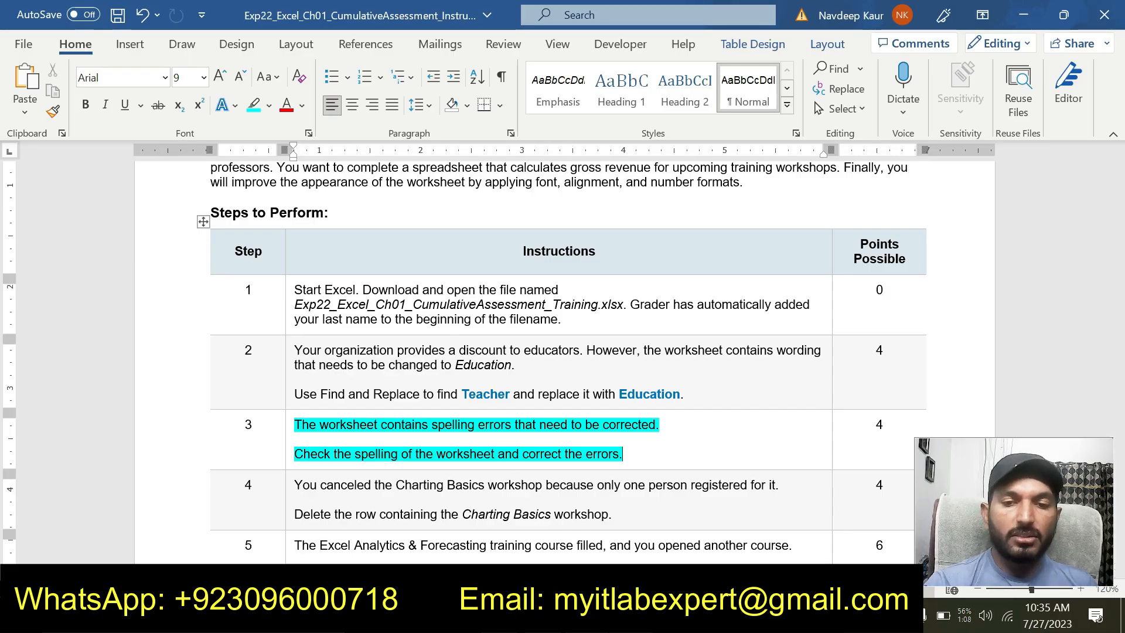
Switch to the Excel workbook and spell-check the whole worksheet, correcting "Forecasing" to "Forecasting" and "Analitics" to "Analytics"
key("alt+Tab")
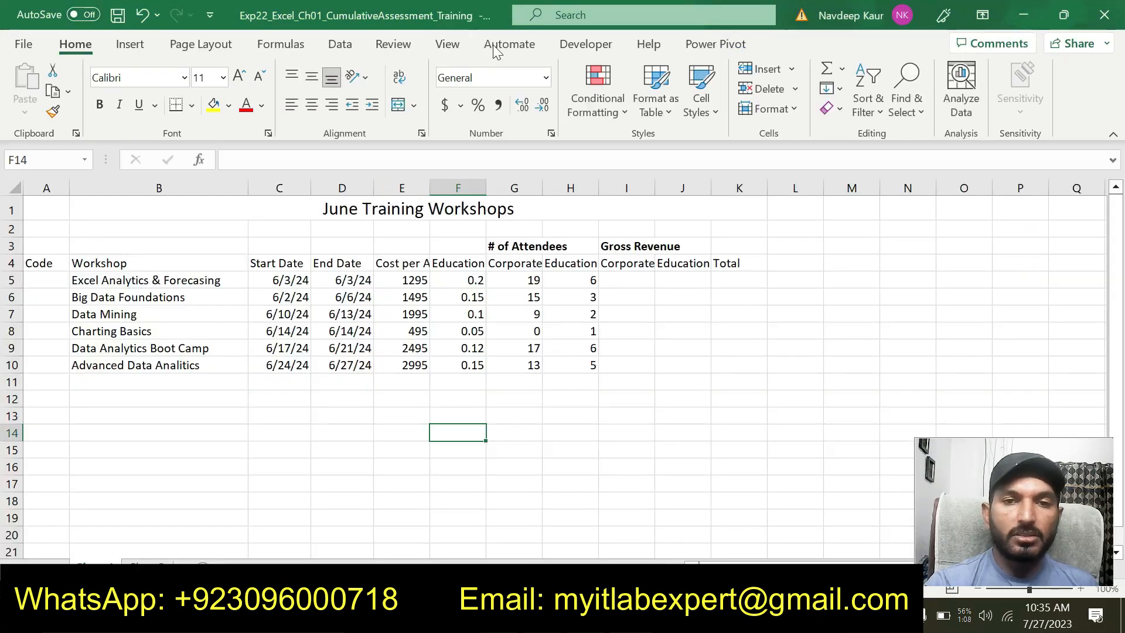
left_click(409, 50)
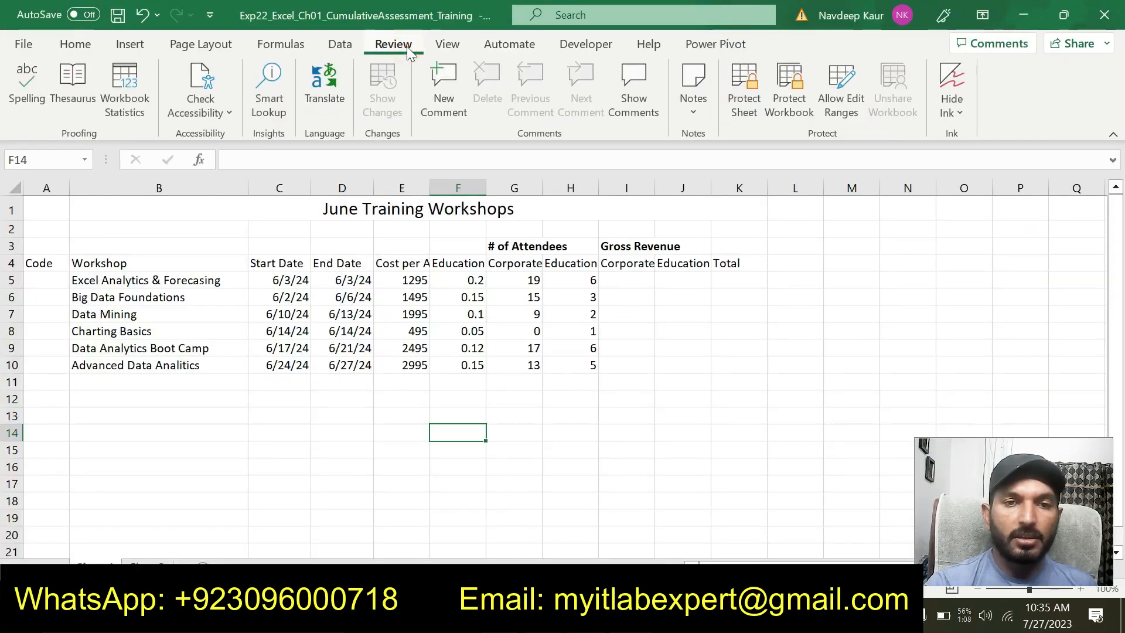
left_click(23, 88)
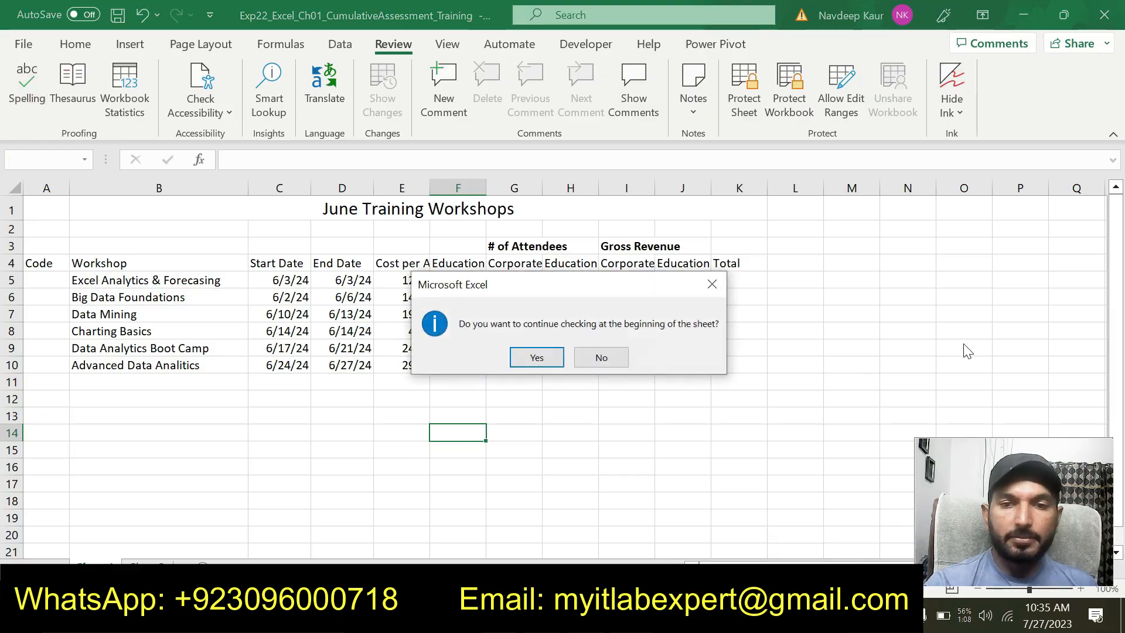
left_click(526, 355)
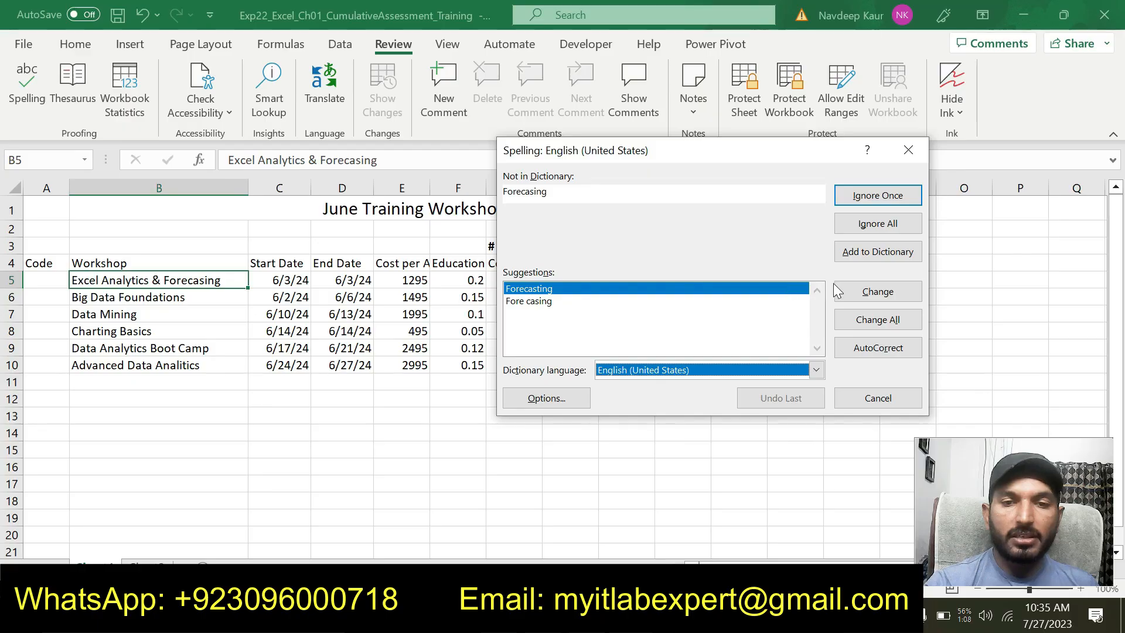
left_click(868, 290)
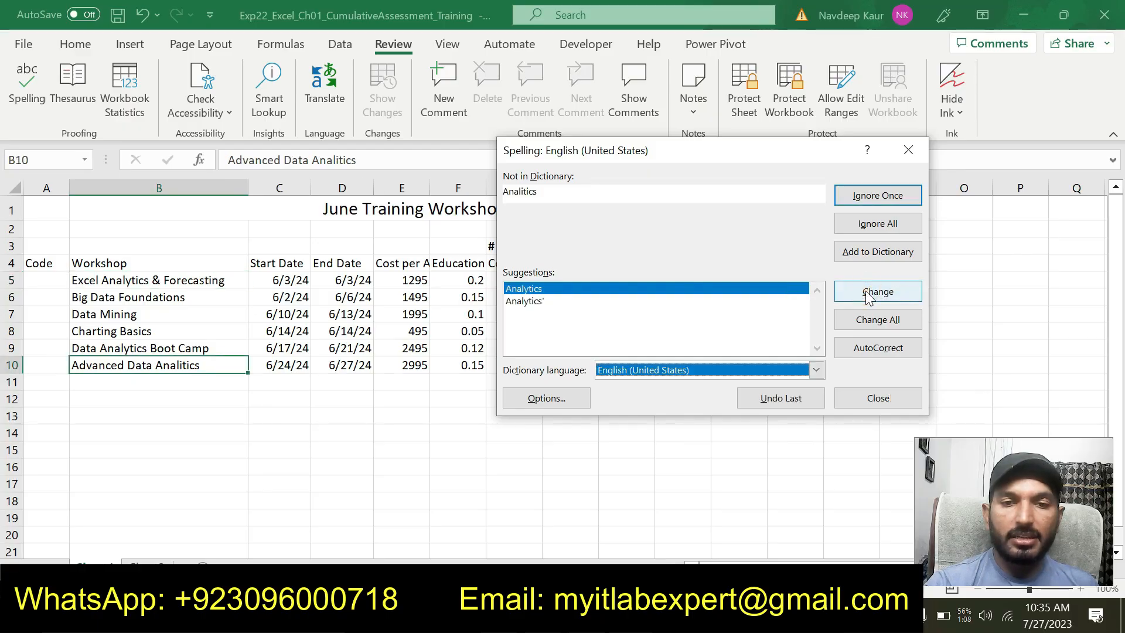
left_click(866, 291)
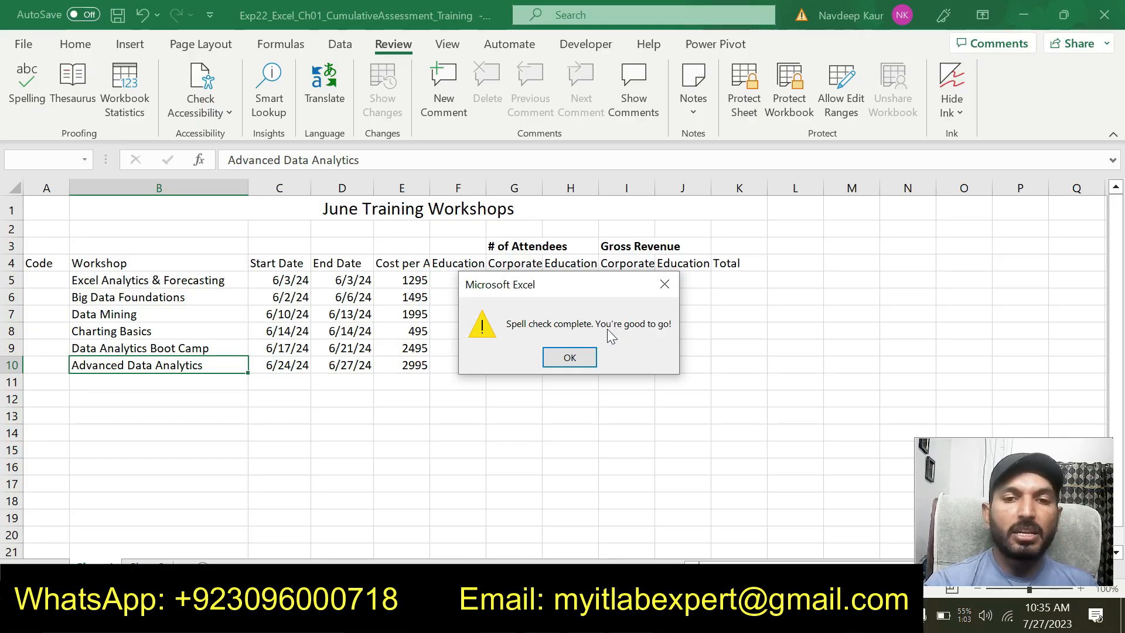
left_click(570, 359)
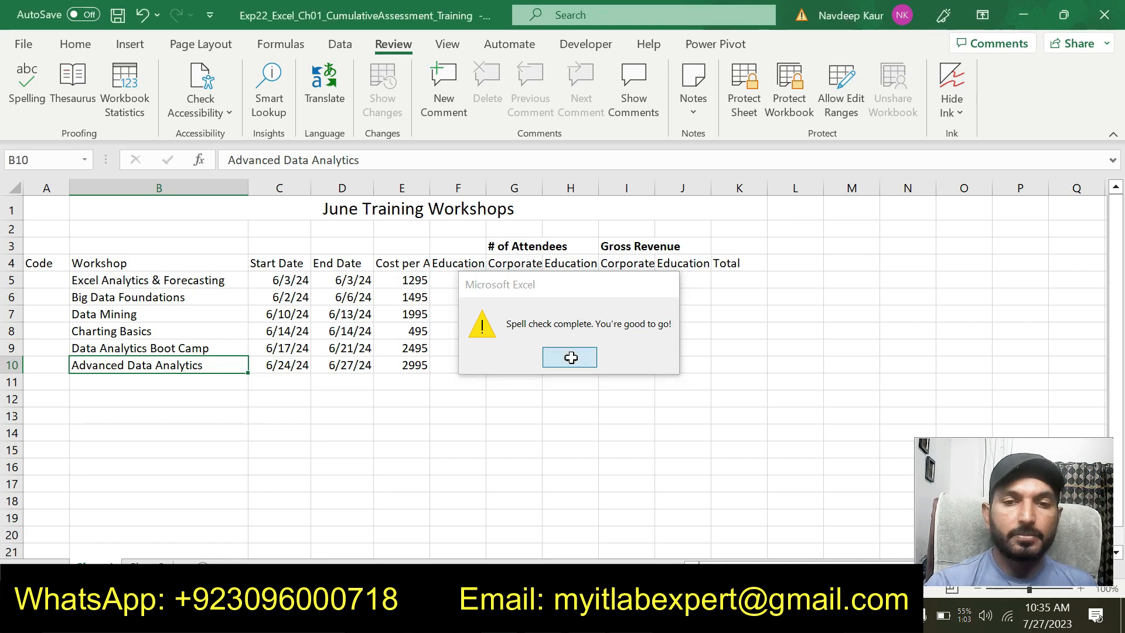
left_click(532, 432)
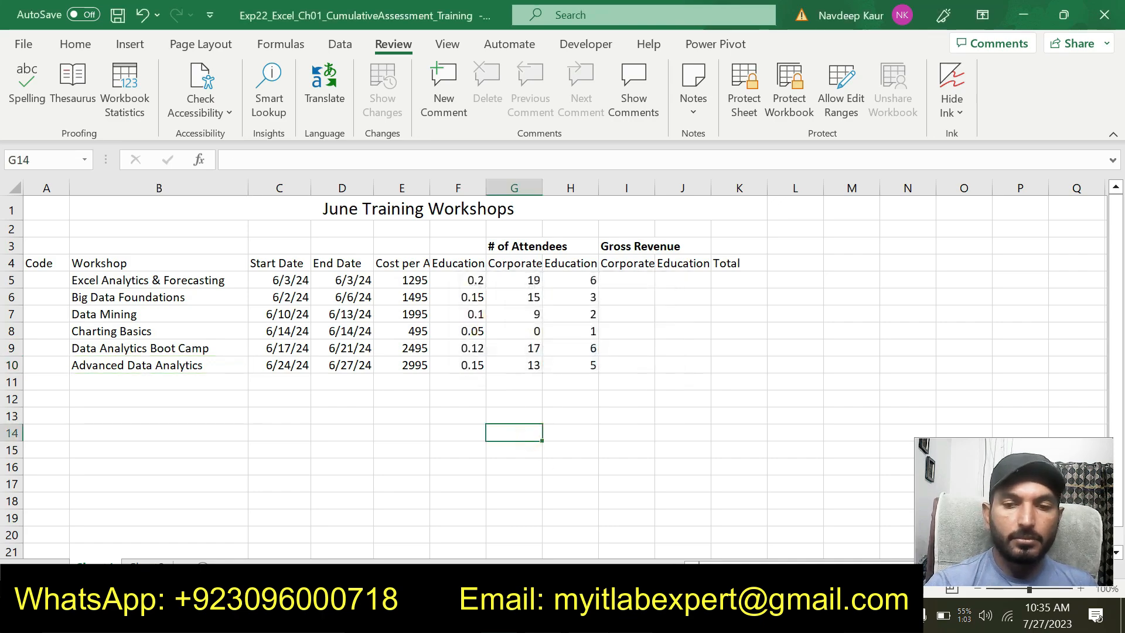
Switch to the Word instructions, remove the highlight from step 3 and highlight the step 4 text in turquoise
key("alt+Tab")
left_click_drag(625, 457, 321, 427)
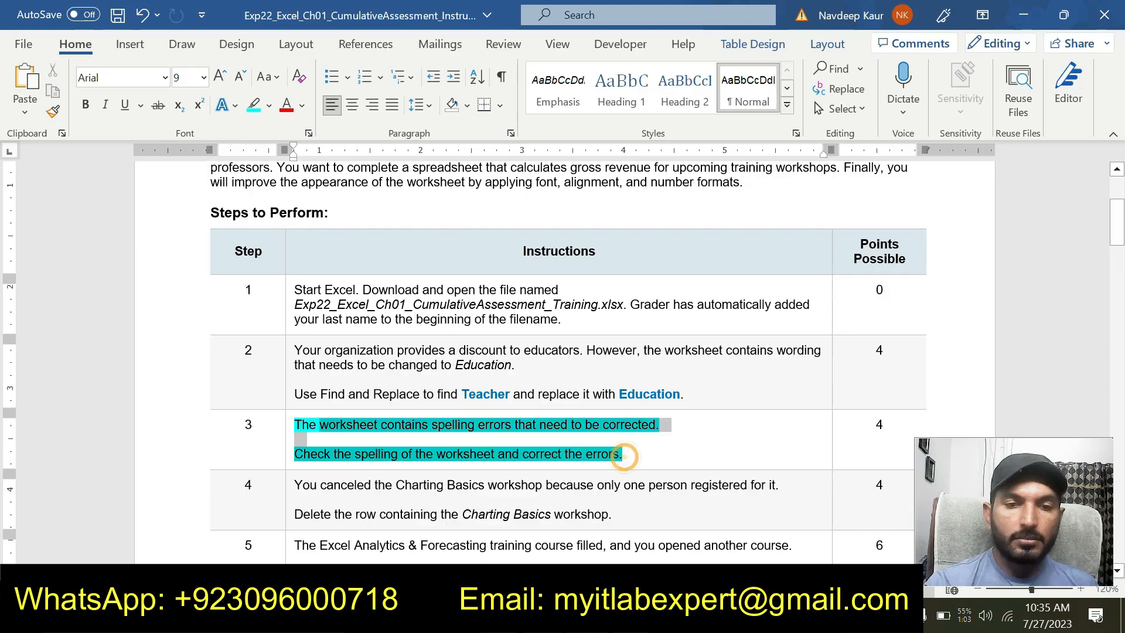
left_click(369, 402)
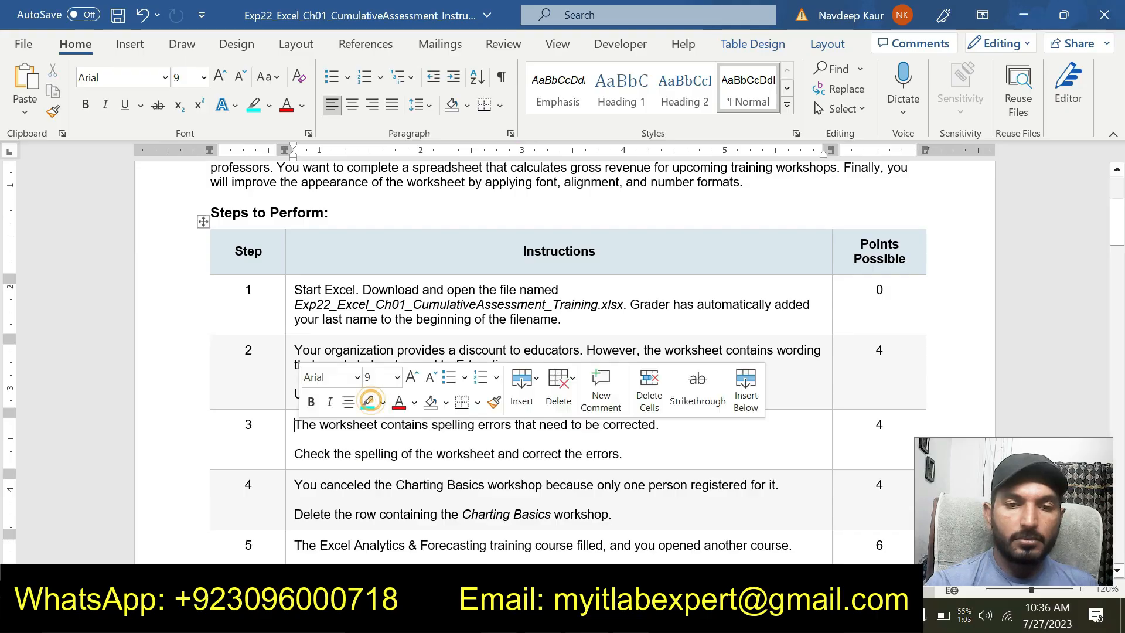
left_click_drag(613, 515, 294, 485)
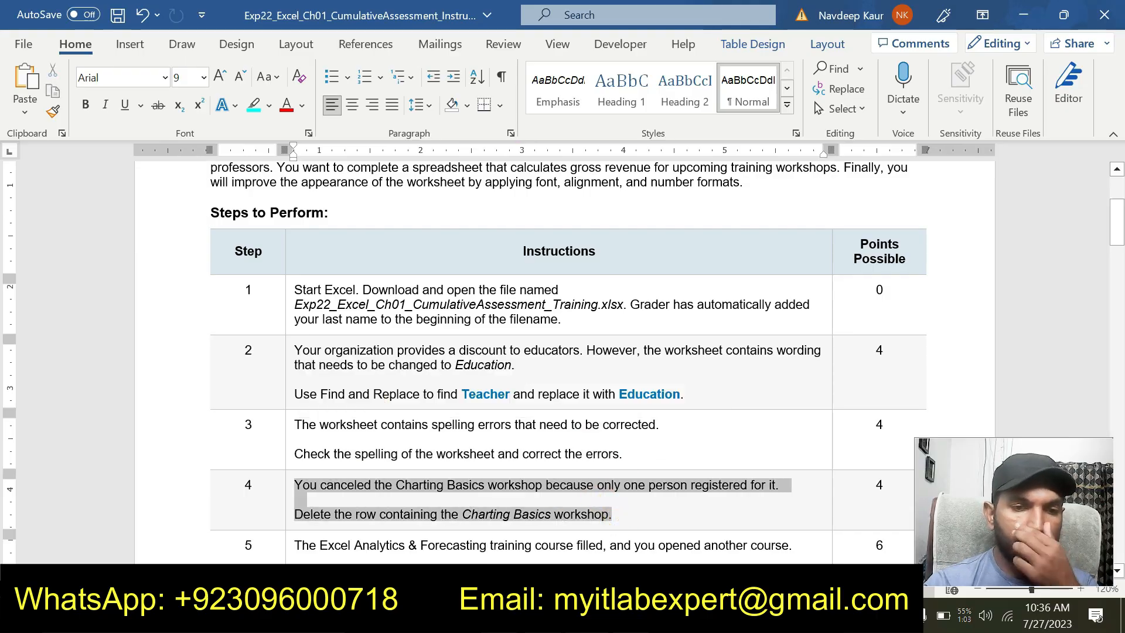
left_click(371, 455)
left_click(630, 518)
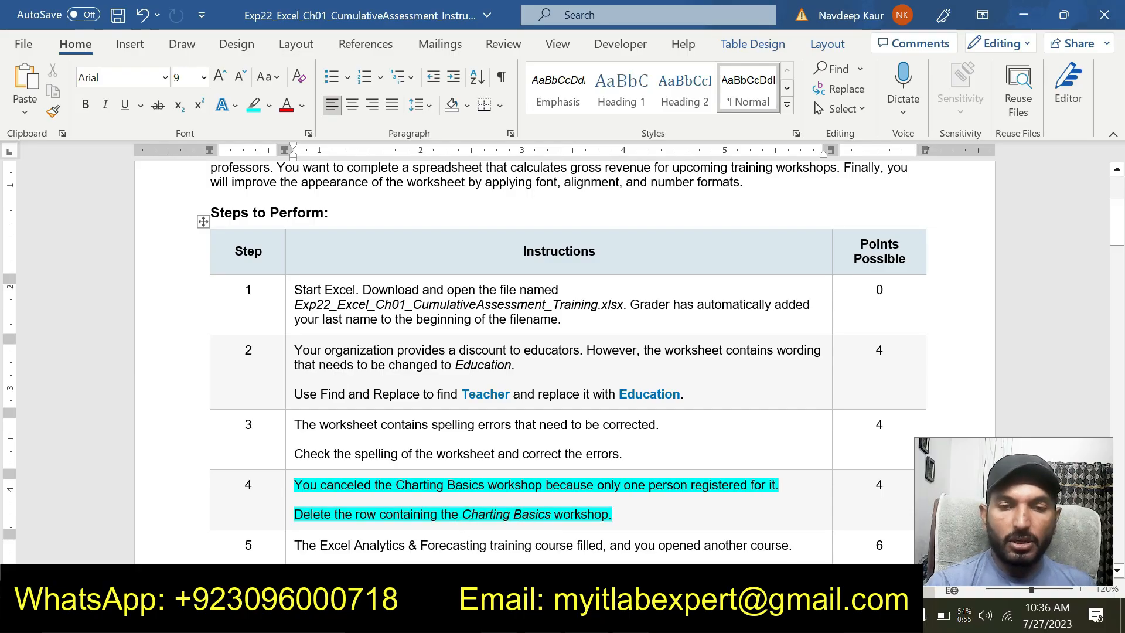
Switch to the Excel workbook and delete the entire row containing the Charting Basics workshop
key("alt+Tab")
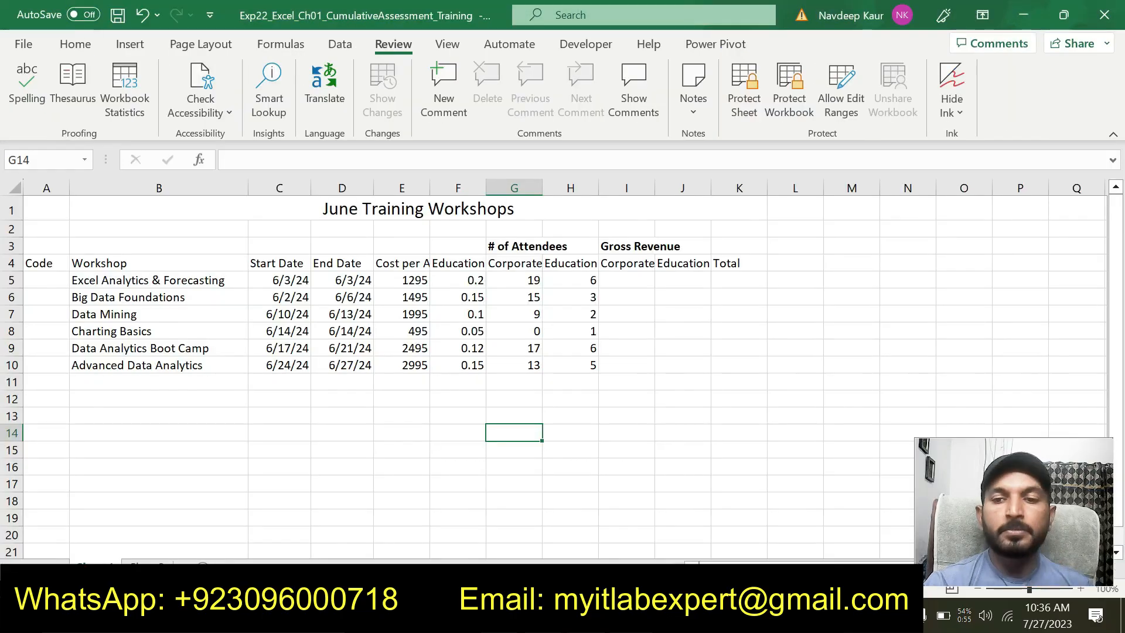
left_click(12, 332)
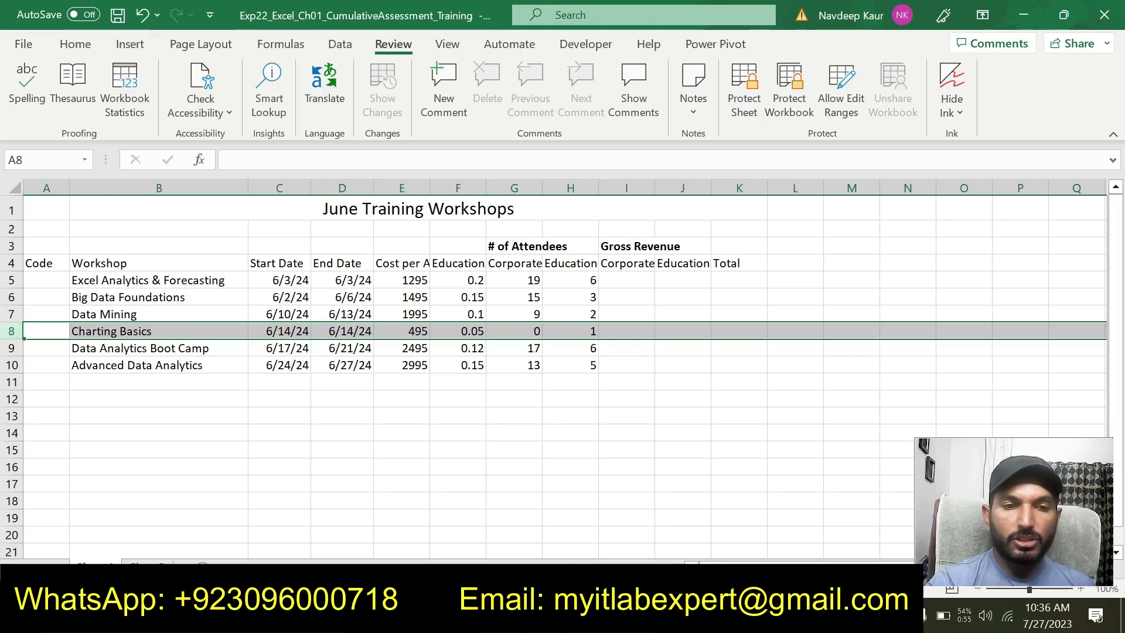
right_click(13, 331)
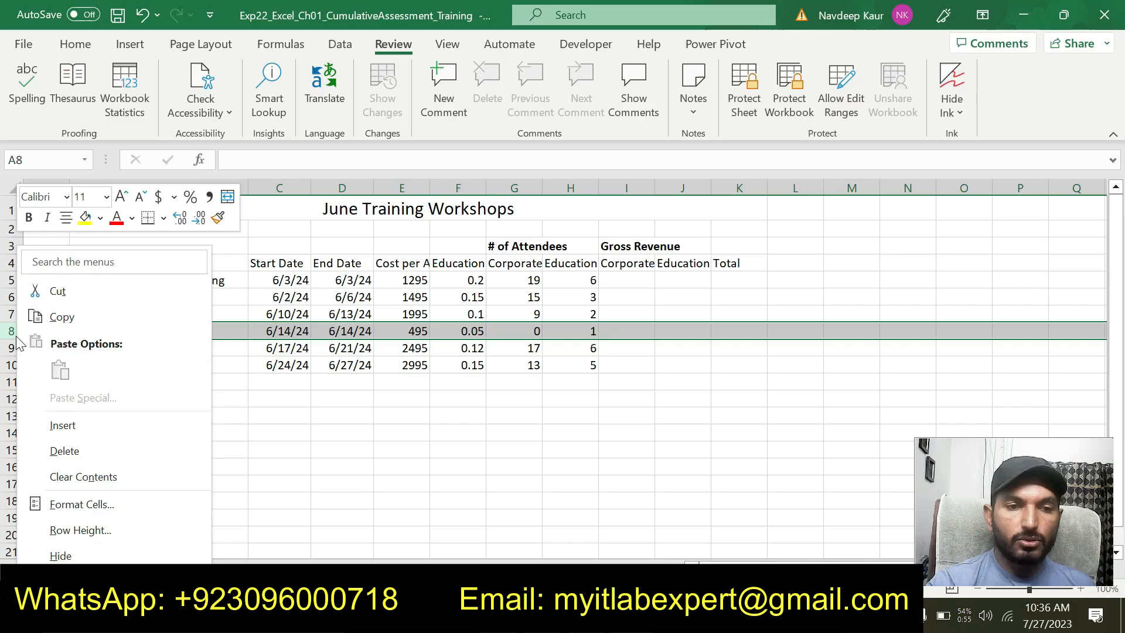
left_click(94, 451)
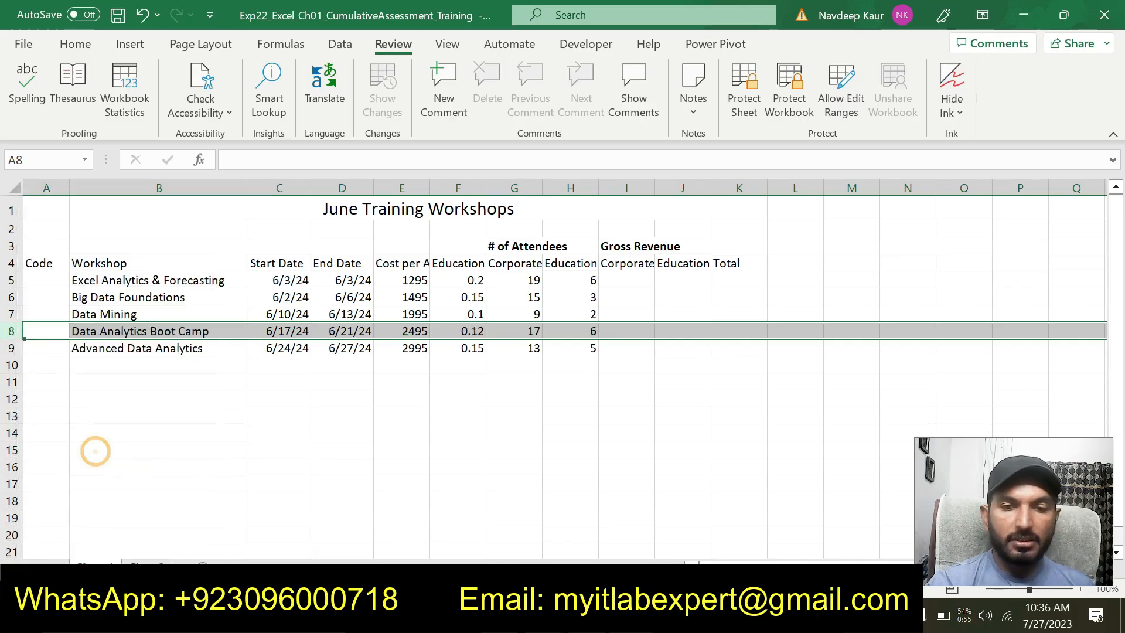
Switch to the Word instructions, remove the highlight from step 4 and highlight the step 5 text in turquoise
key("alt+Tab")
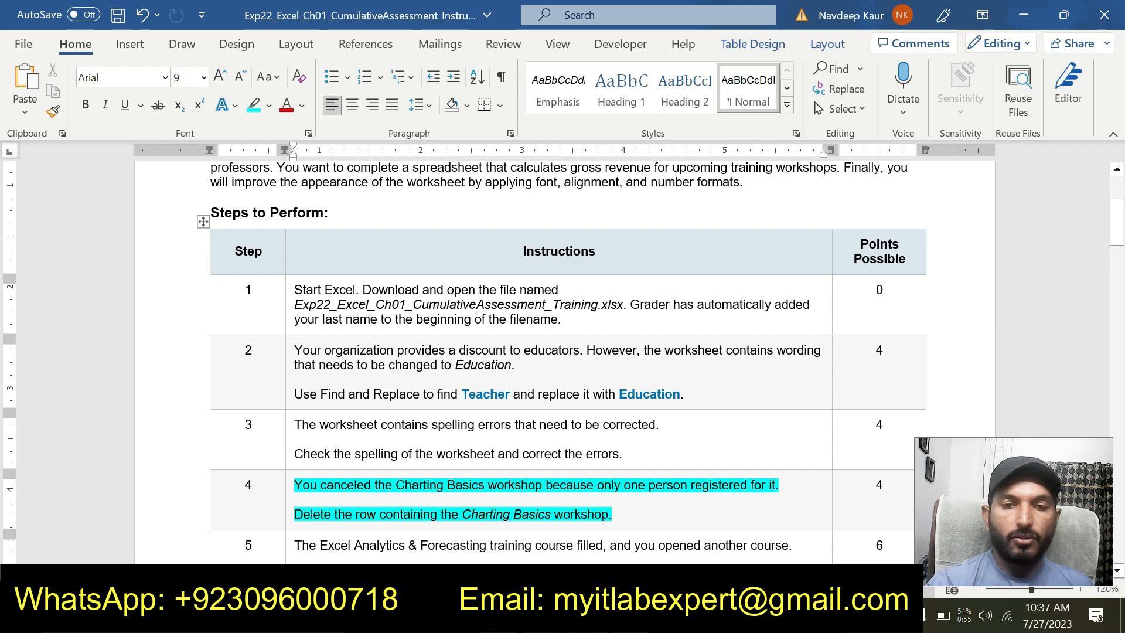
left_click(616, 516)
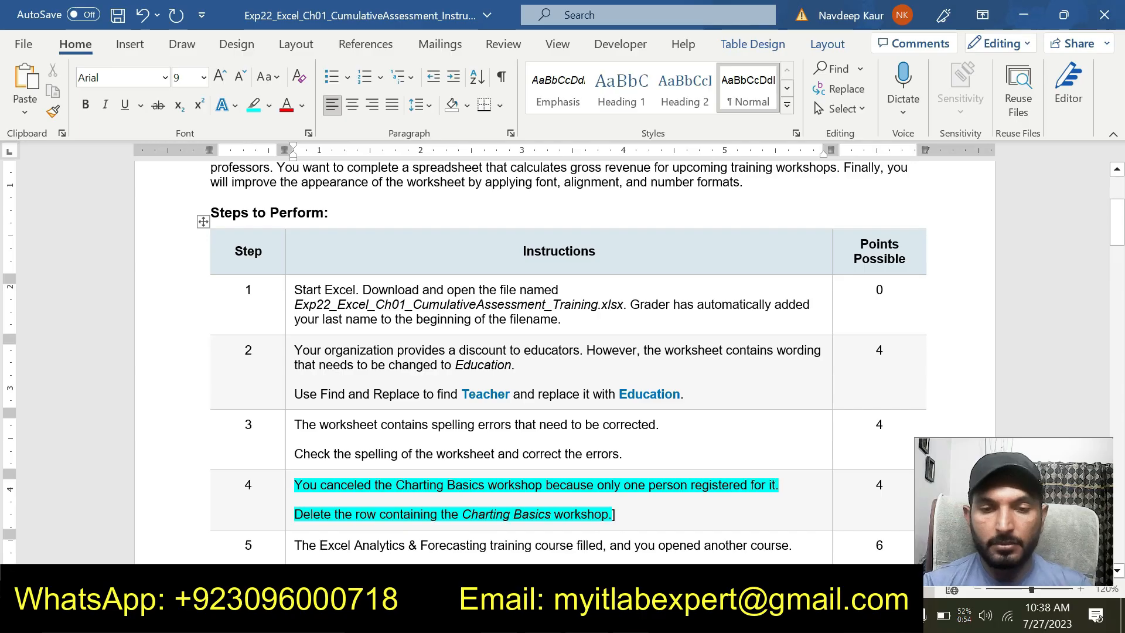
left_click_drag(619, 517, 295, 486)
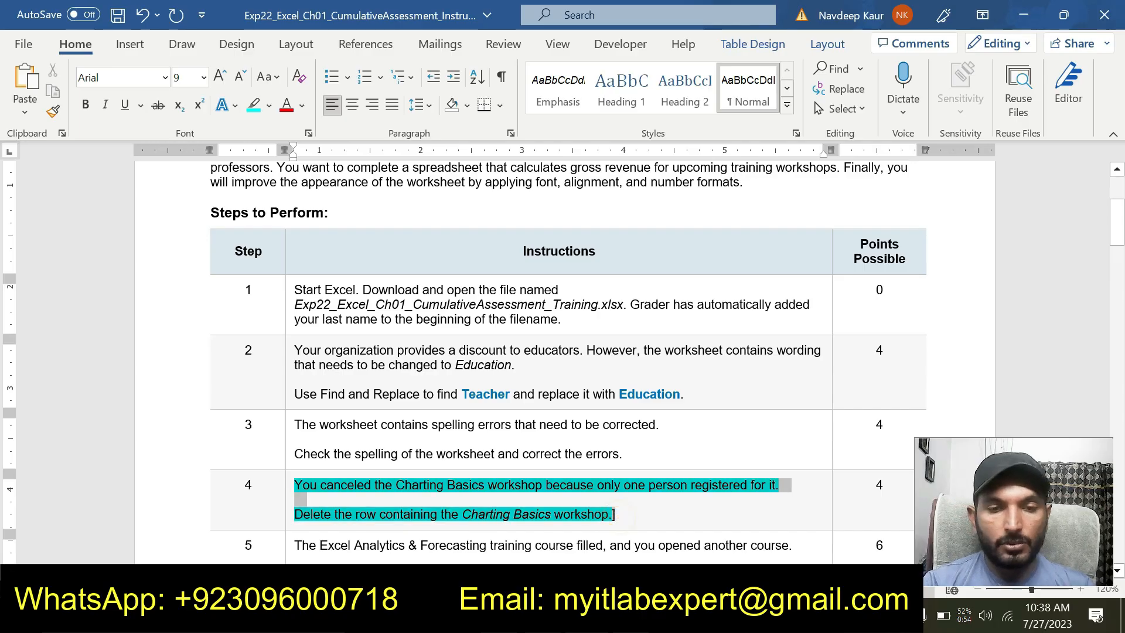
left_click(371, 460)
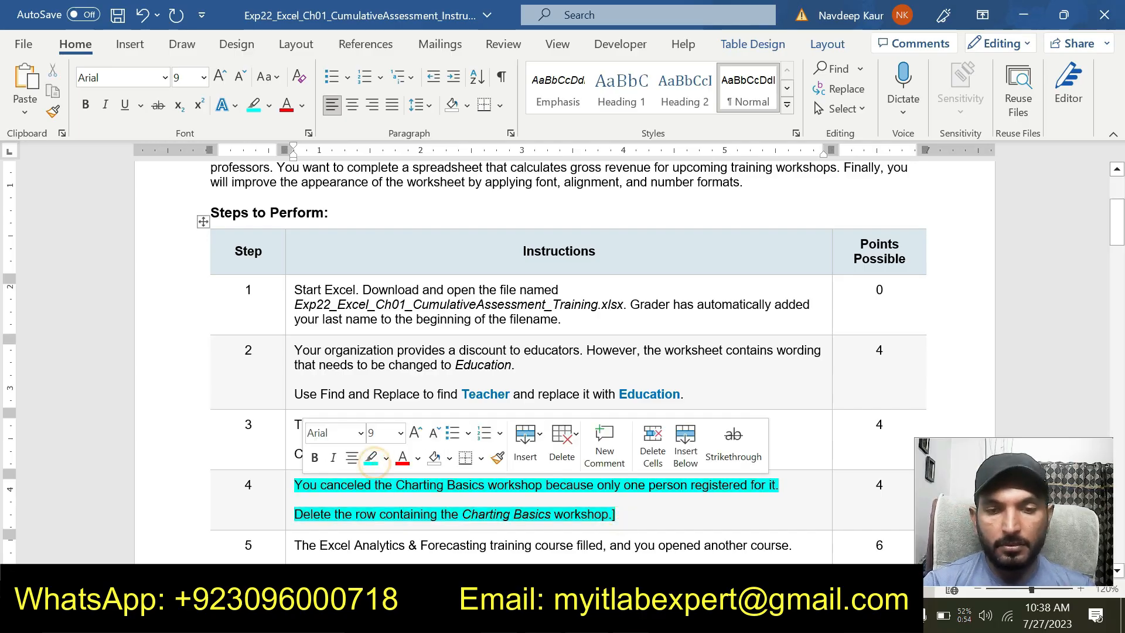
left_click_drag(616, 516, 296, 486)
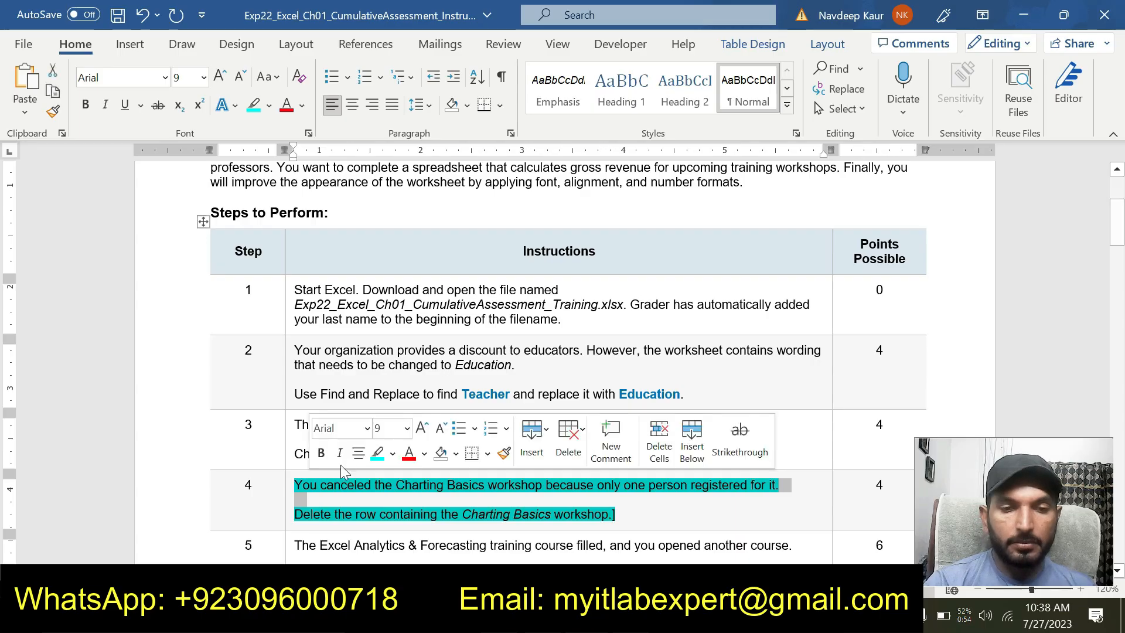
left_click(375, 454)
scroll(375, 457, "down", 3)
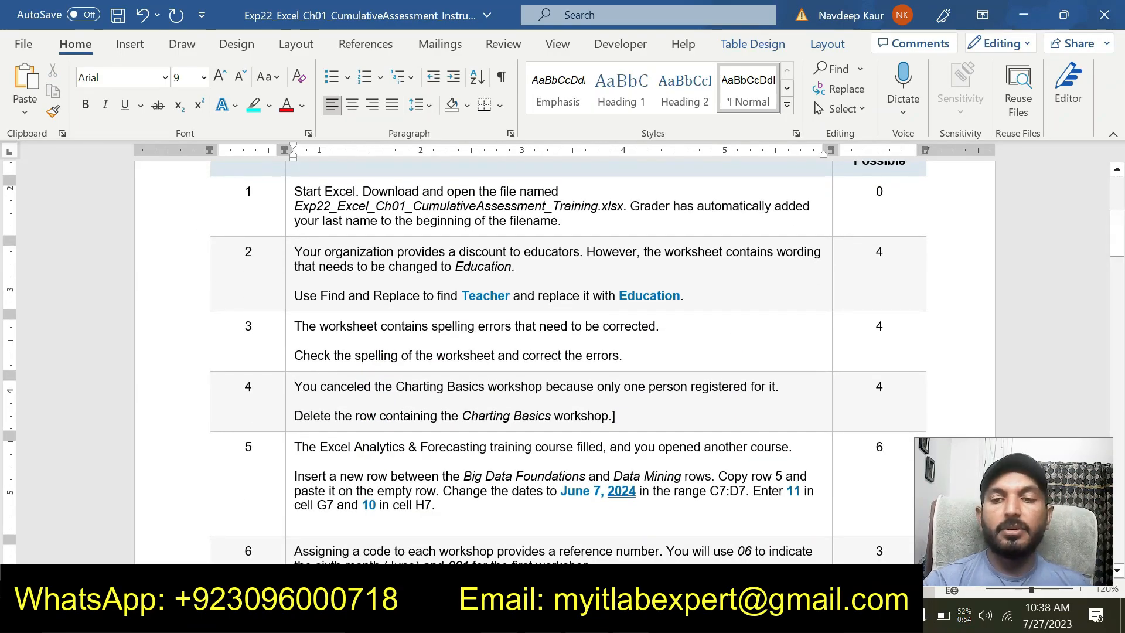
left_click_drag(445, 505, 293, 447)
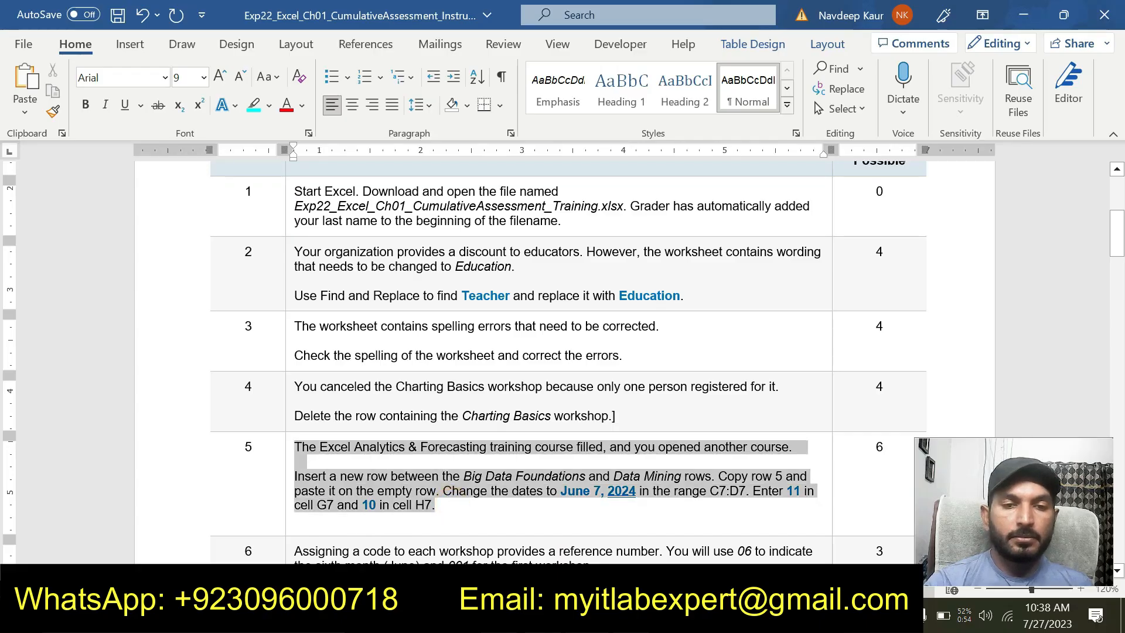
left_click(363, 426)
left_click(379, 505)
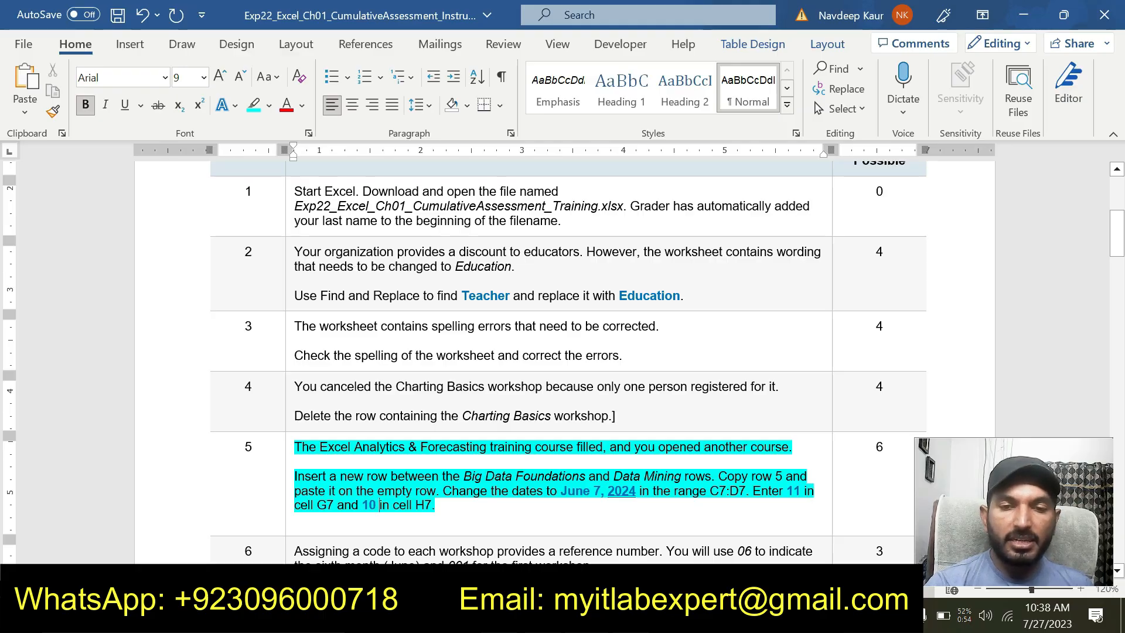
Switch to the Excel workbook, locate the Big Data Foundations row and select the Data Mining row below it
key("alt+Tab")
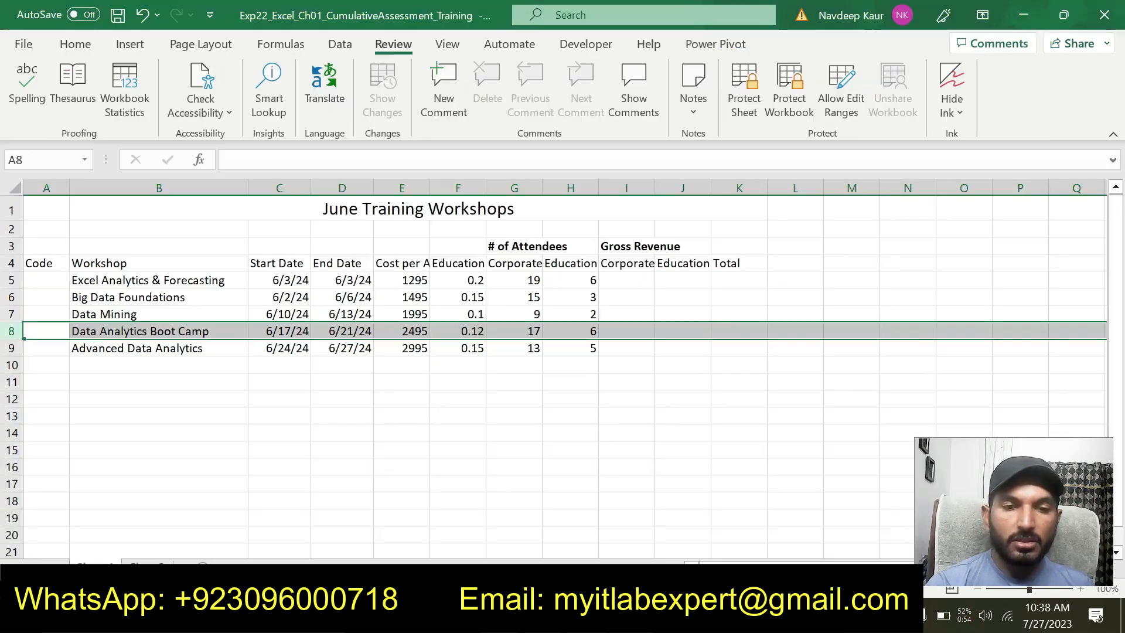
left_click(92, 294)
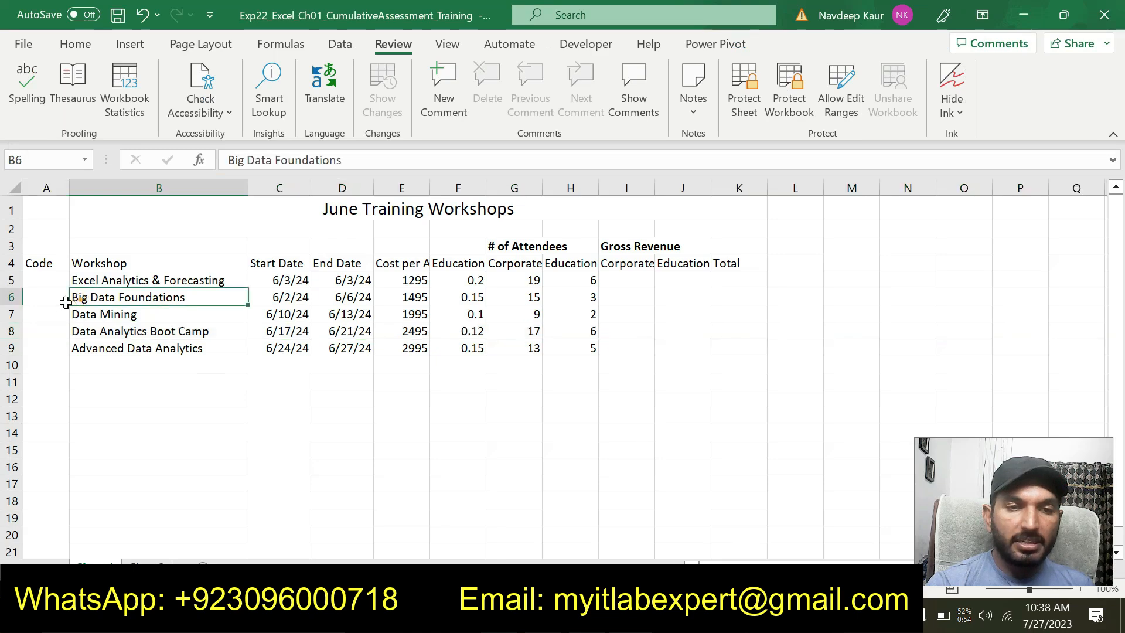
left_click(13, 297)
left_click(13, 314)
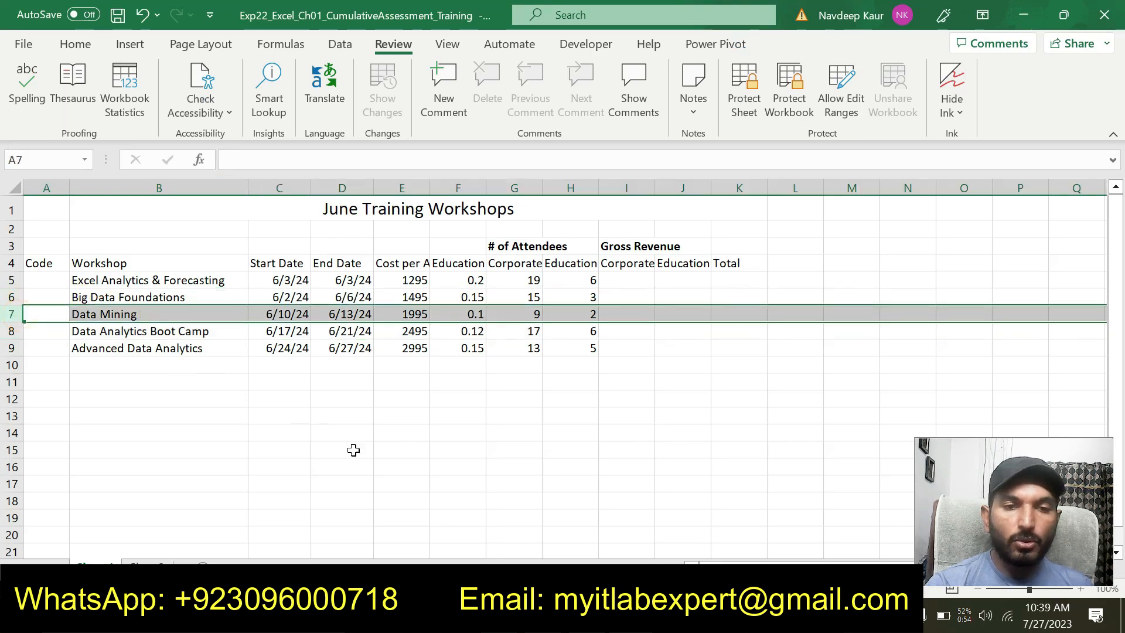
Switch to the Word instructions, delete the empty line below the step 5 text and recheck the step 5 wording
key("alt+Tab")
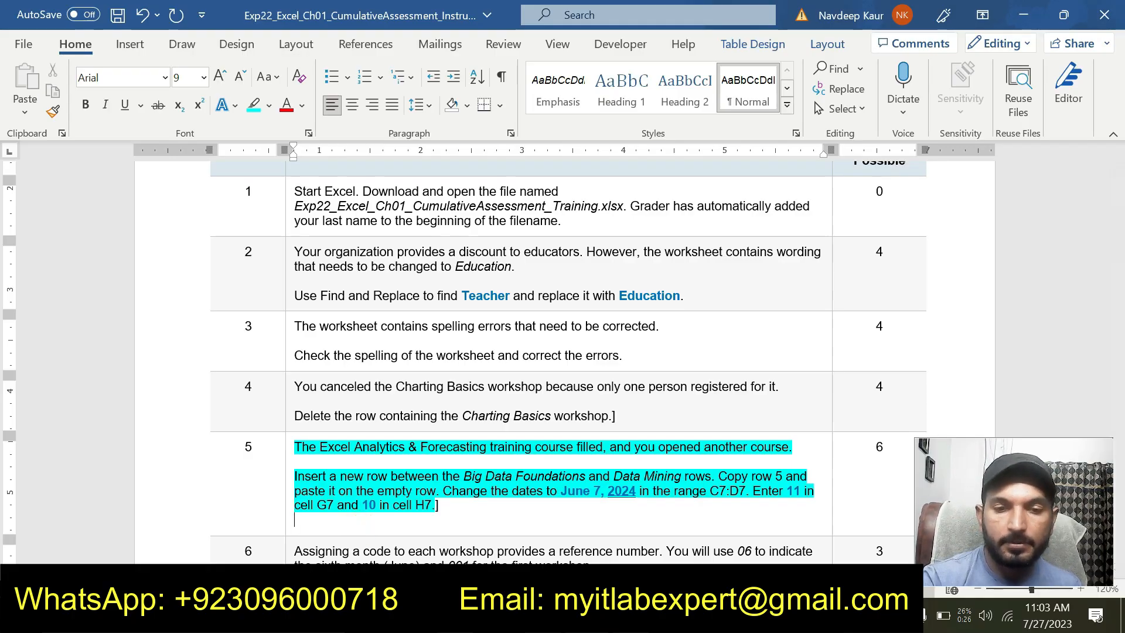
key("BackSpace")
key("BackSpace")
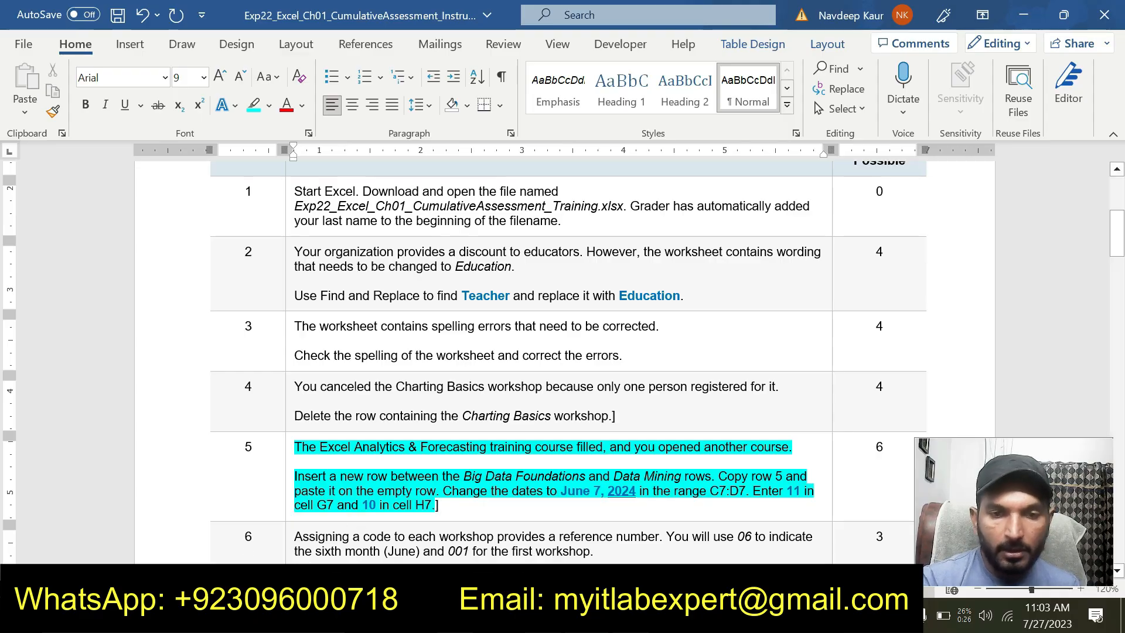
scroll(403, 469, "down", 1)
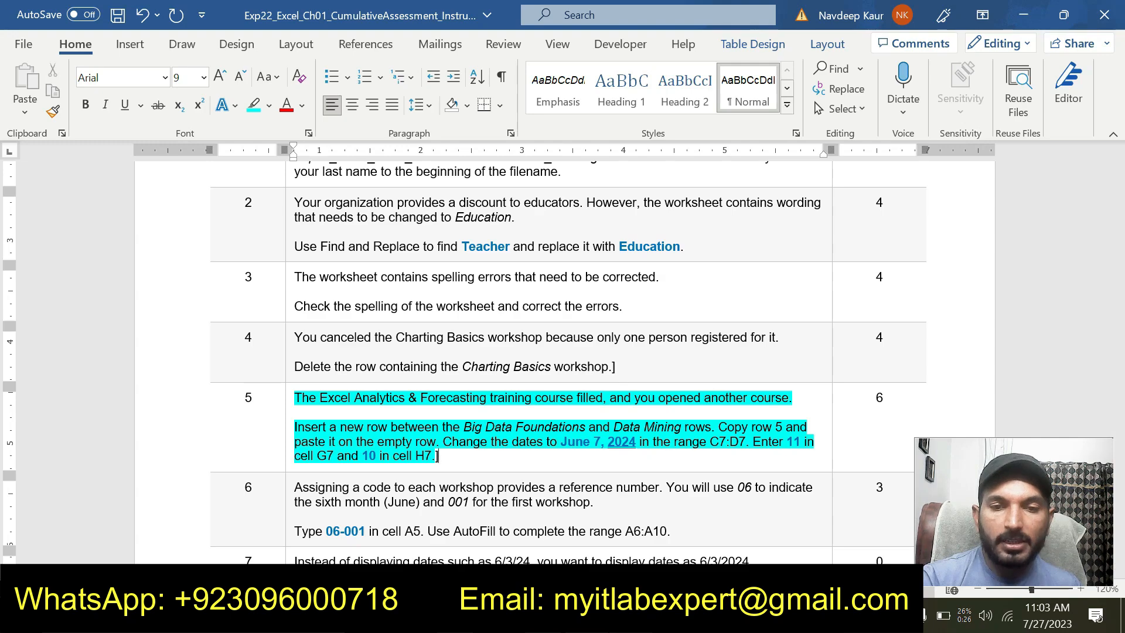
Switch to the Excel workbook, insert a new row between Big Data Foundations and Data Mining, and select its Workshop cell B7
key("alt+Tab")
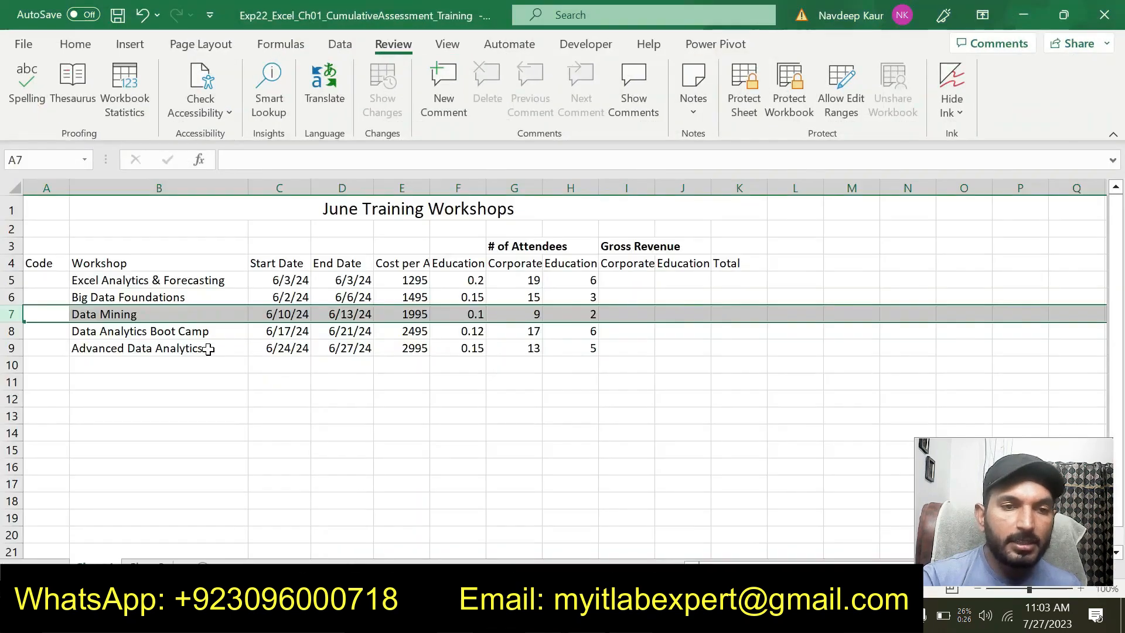
left_click(78, 296)
left_click(76, 313)
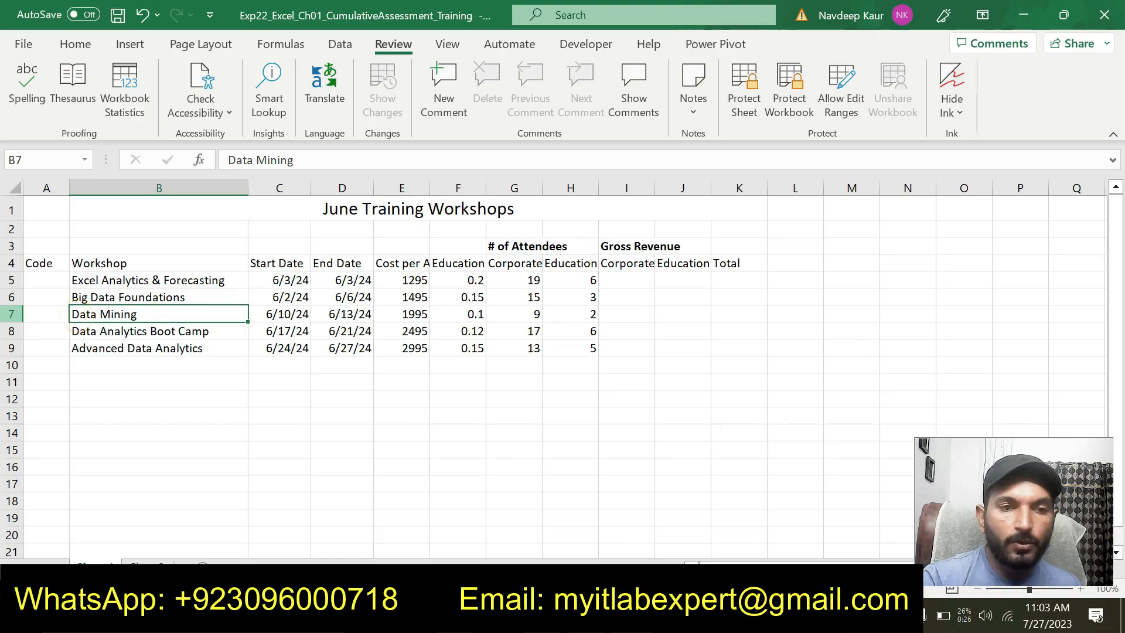
left_click(11, 314)
right_click(11, 314)
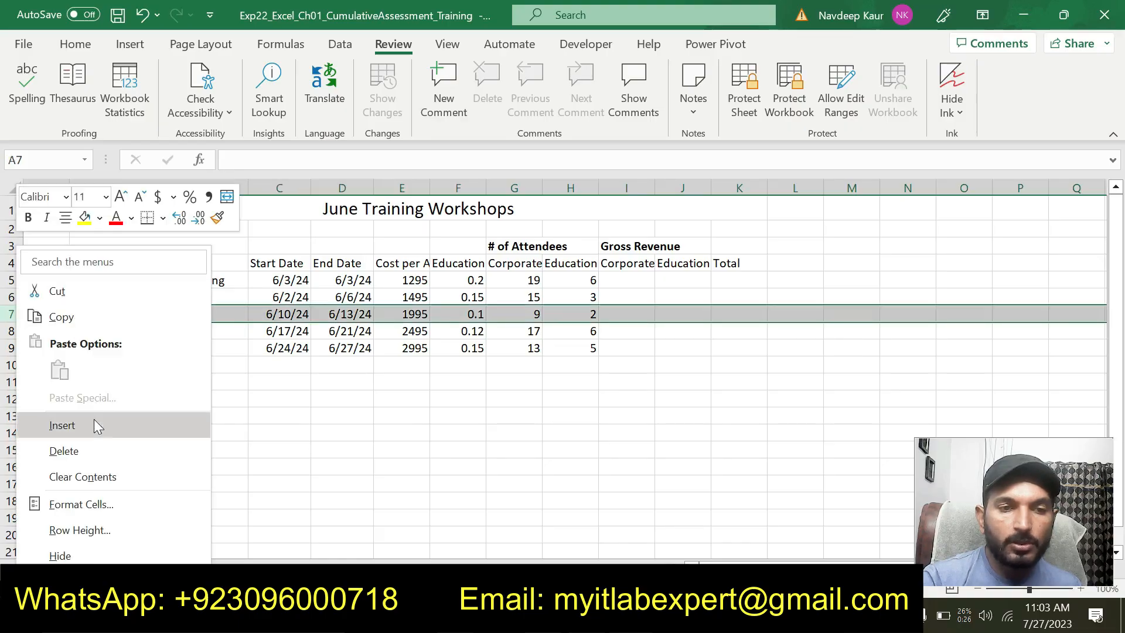
left_click(93, 418)
left_click(183, 448)
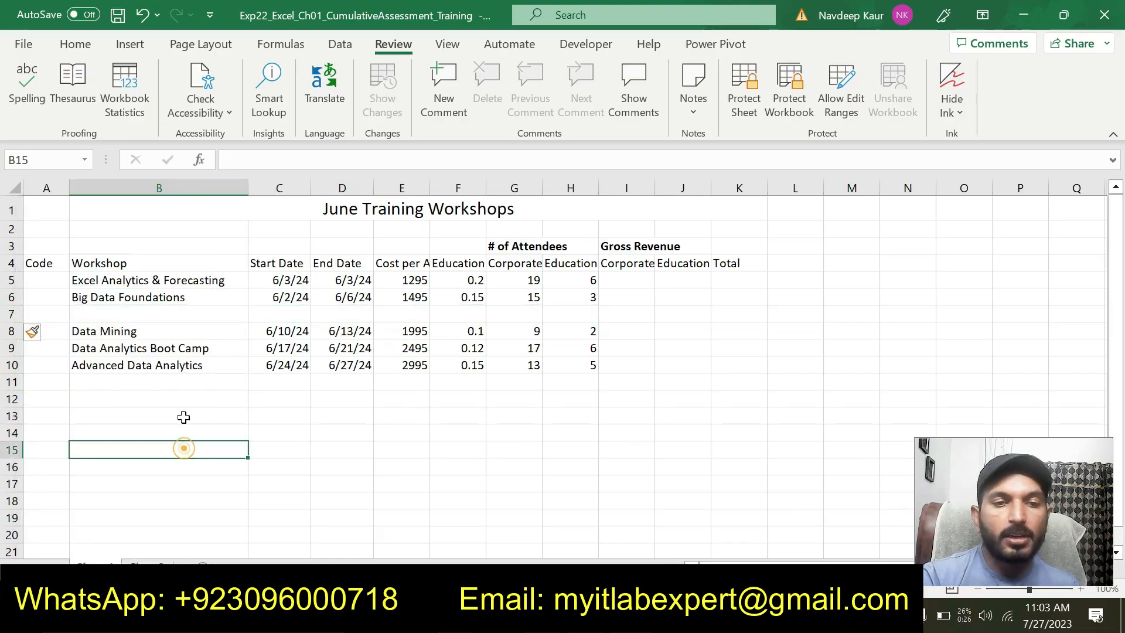
left_click(94, 314)
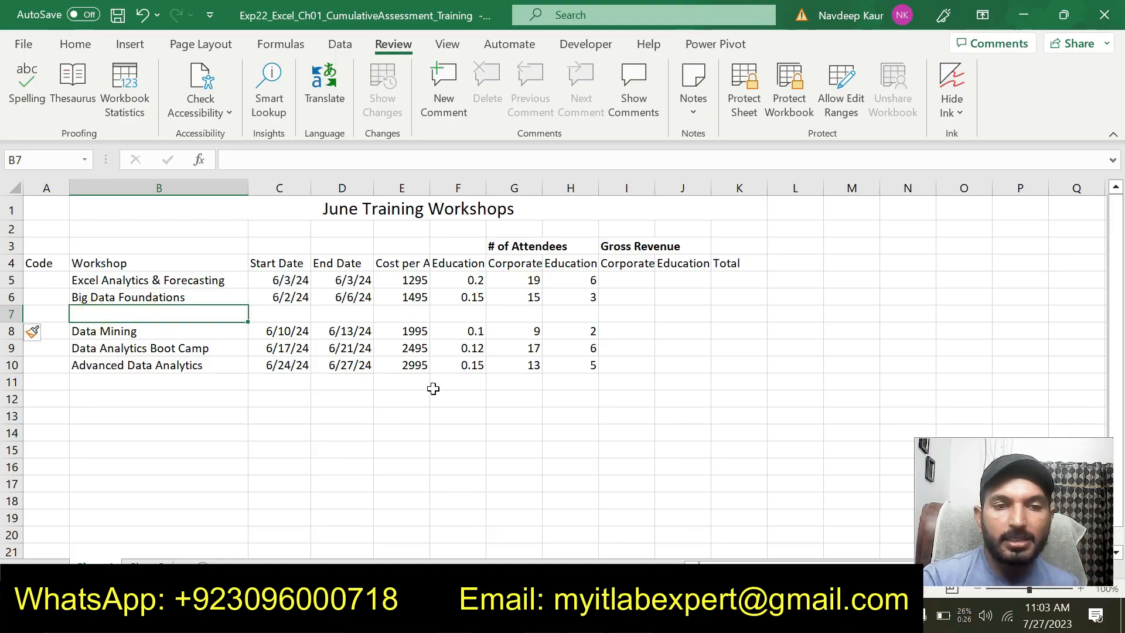
Recheck step 5 in the Word instructions, return to the Excel workbook and copy the whole of row 5
key("alt+Tab")
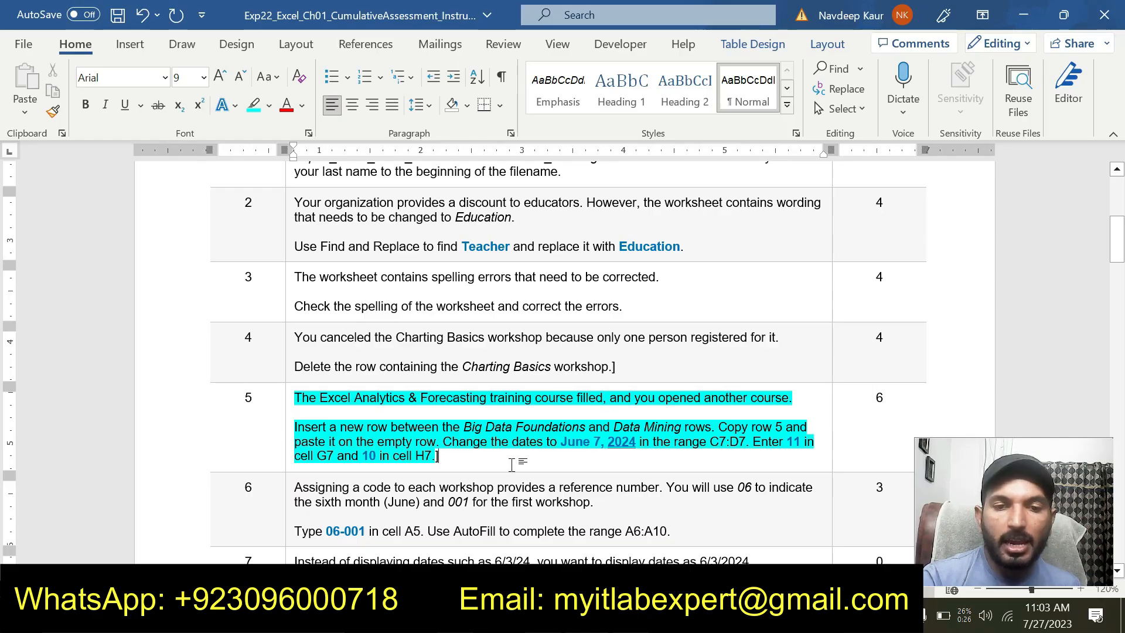
key("alt+Tab")
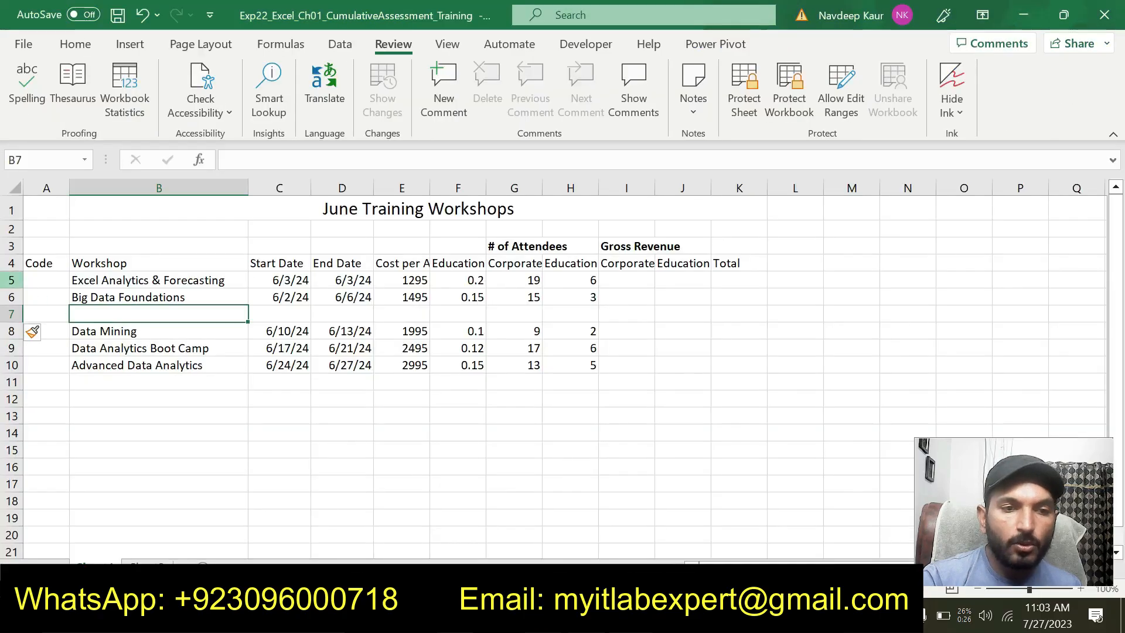
left_click(11, 280)
right_click(11, 280)
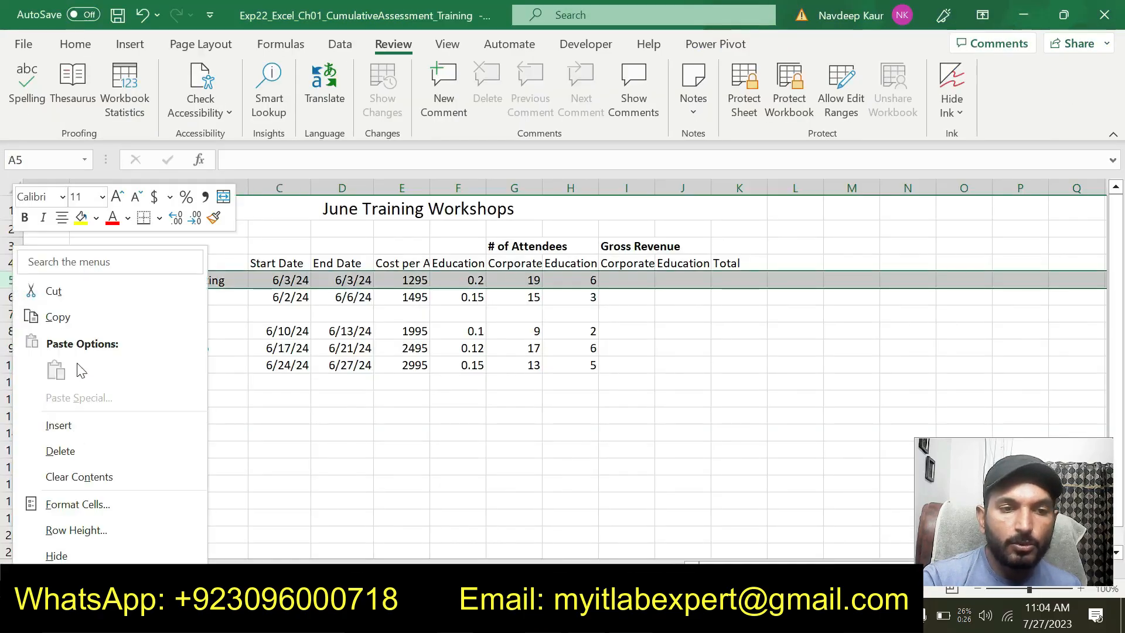
left_click(58, 317)
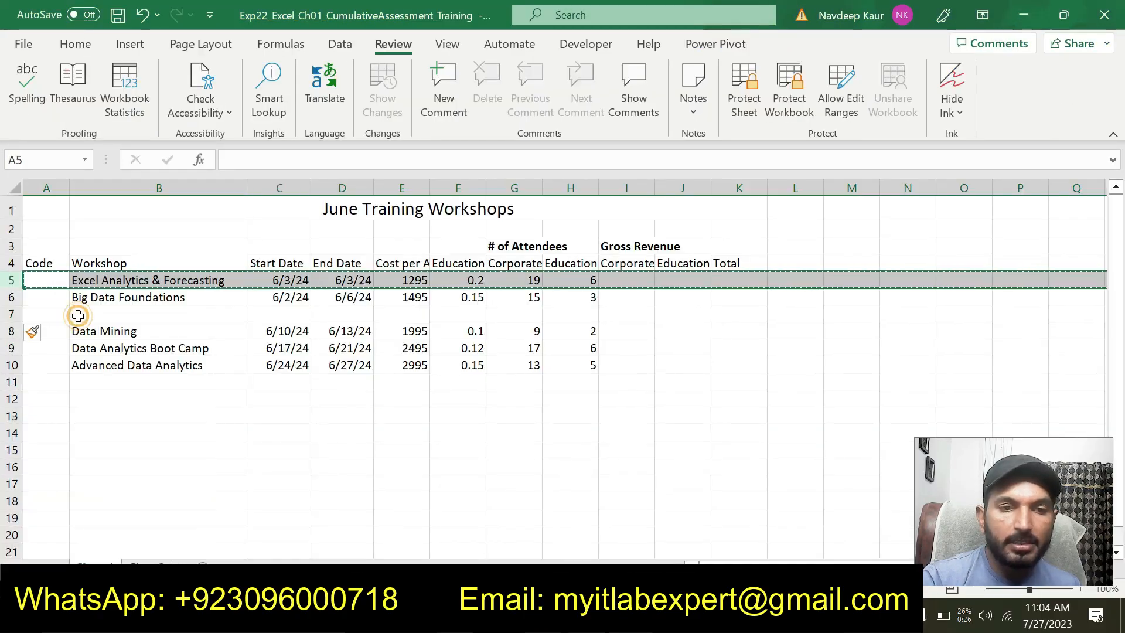
Paste the copied row 5 onto the empty row 7, consulting the Word instructions, and clear the copy marquee
left_click(12, 315)
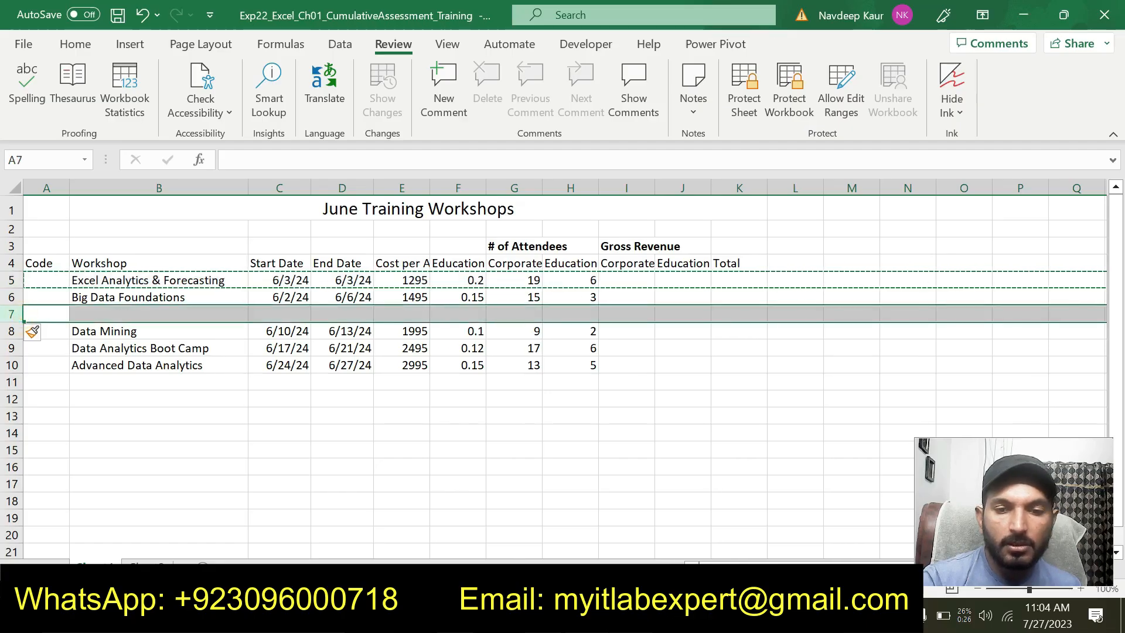
key("alt+Tab")
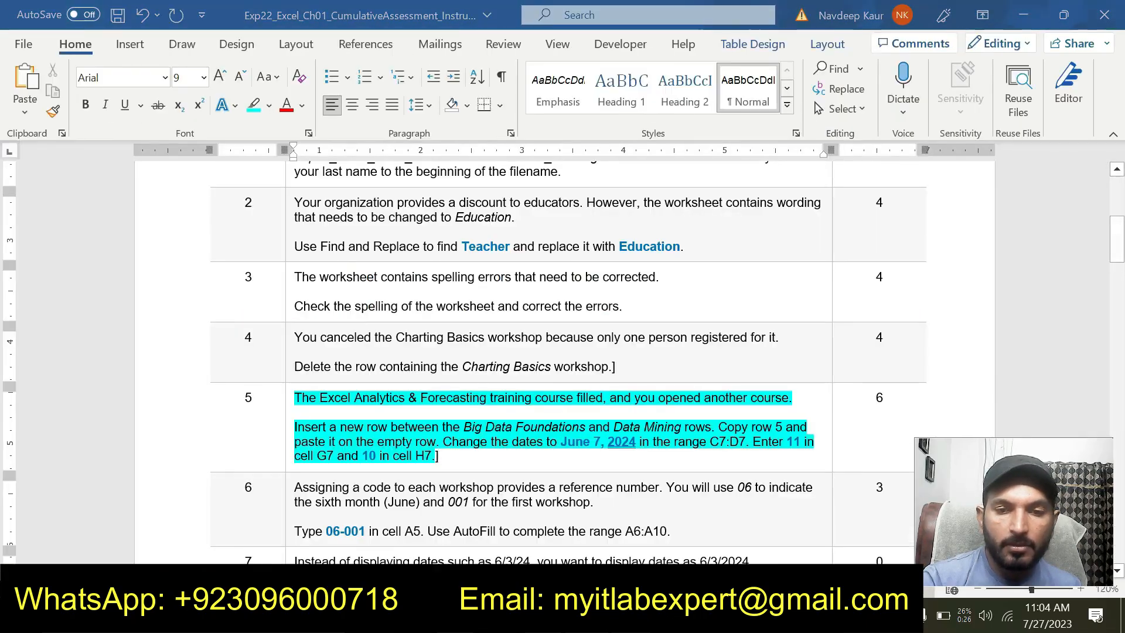
key("alt+Tab")
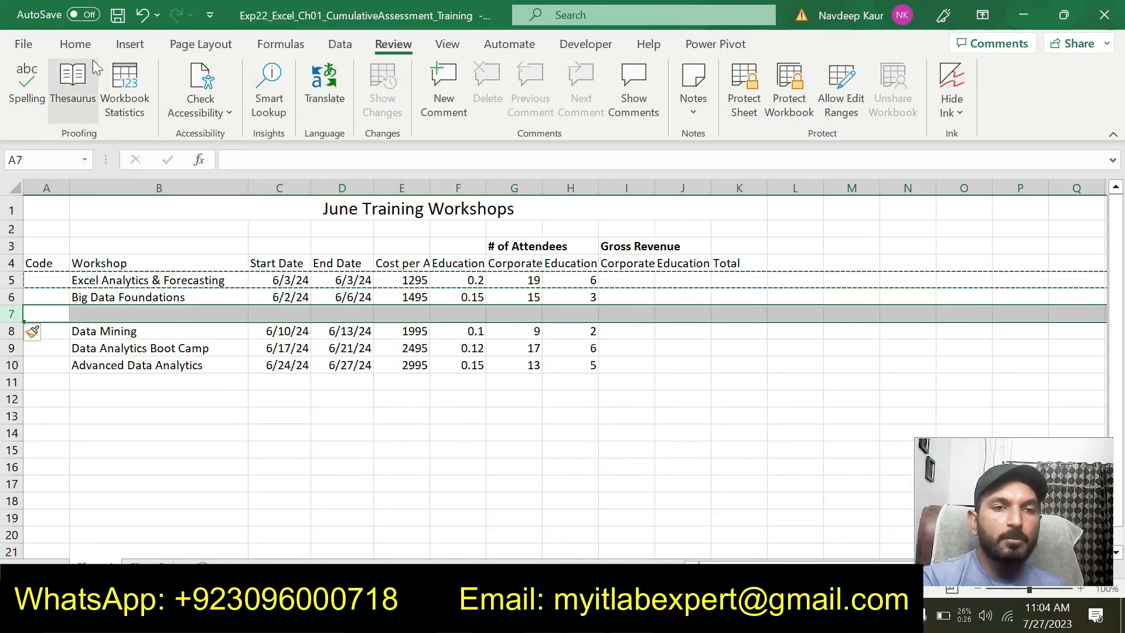
left_click(80, 41)
key("ctrl+v")
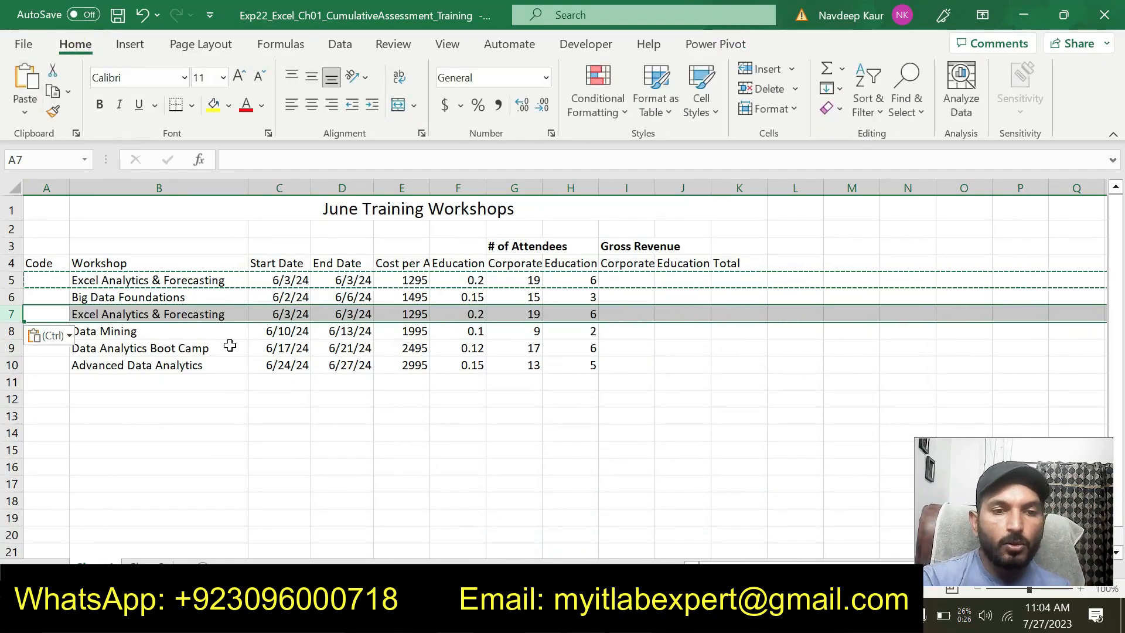
key("Escape")
left_click(272, 465)
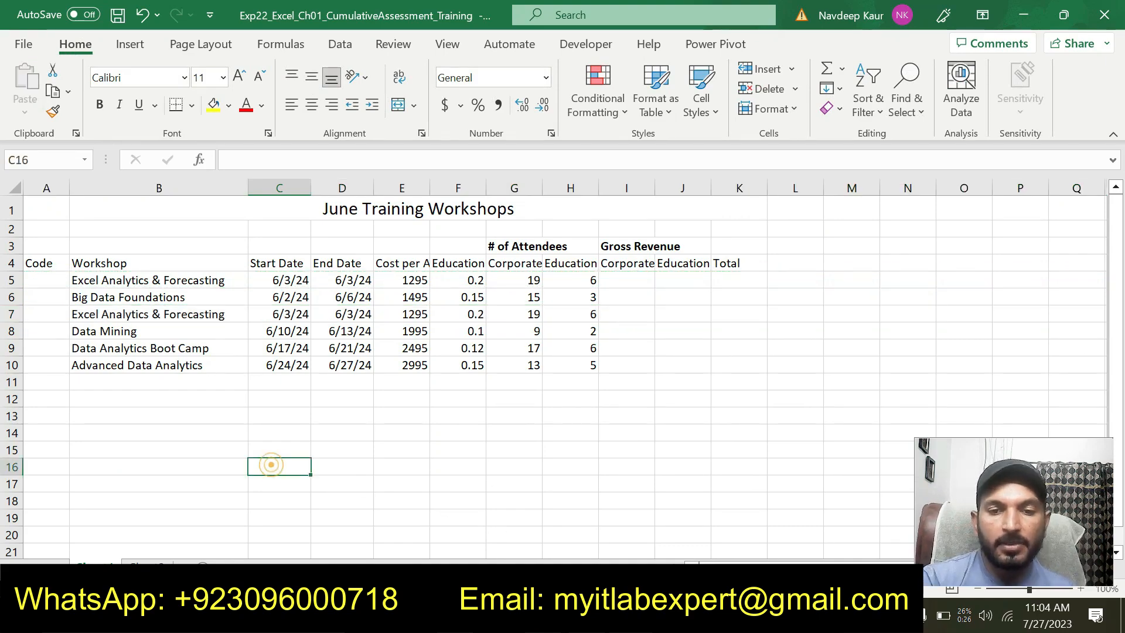
Check the new date in the Word instructions and set the start date in cell C7 of the Excel workbook to 6/7/2024
key("alt+Tab")
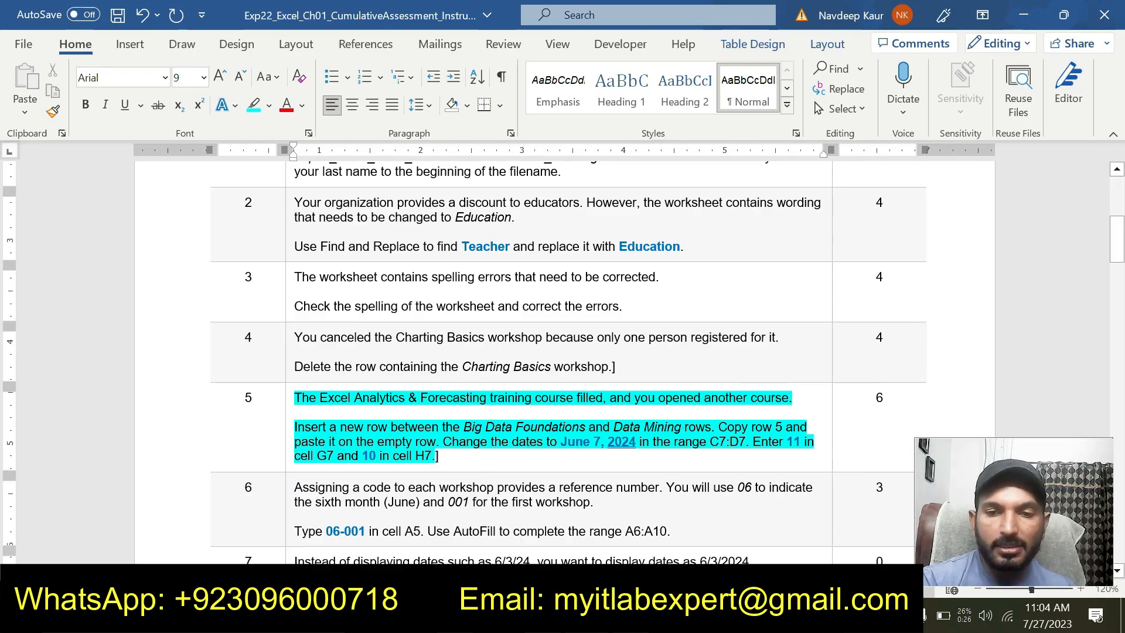
key("alt+Tab")
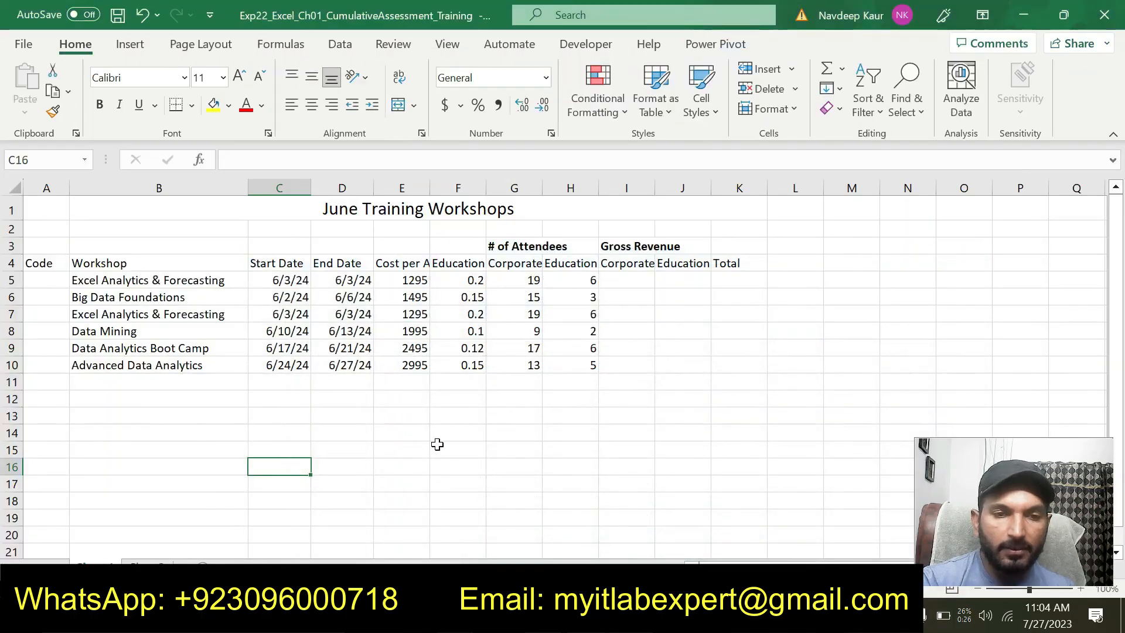
left_click(293, 314)
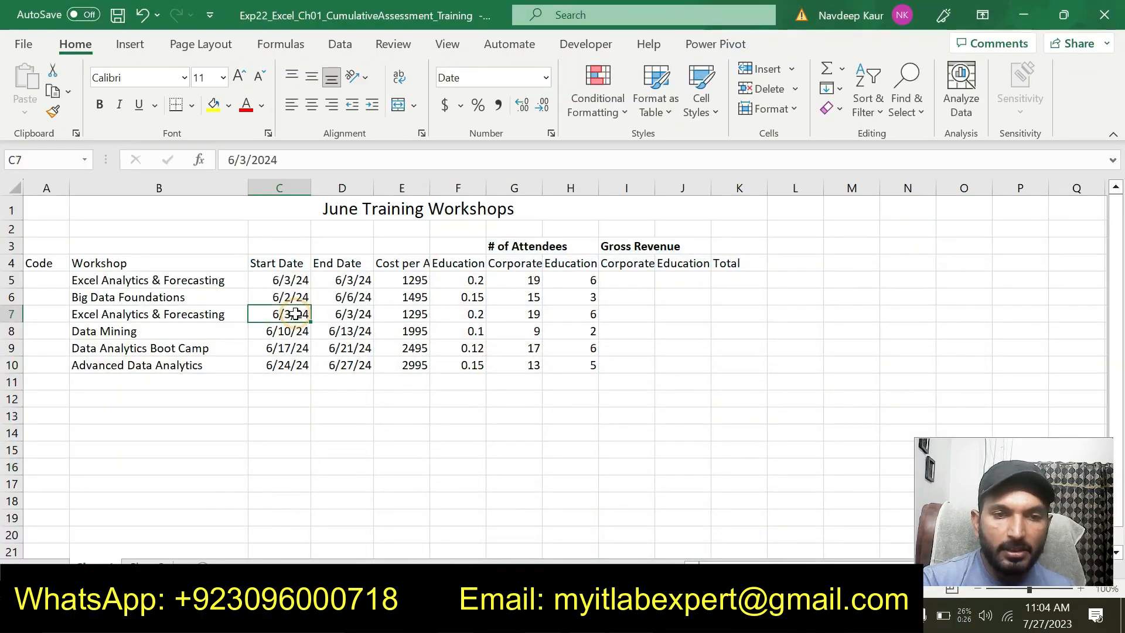
key("alt+Tab")
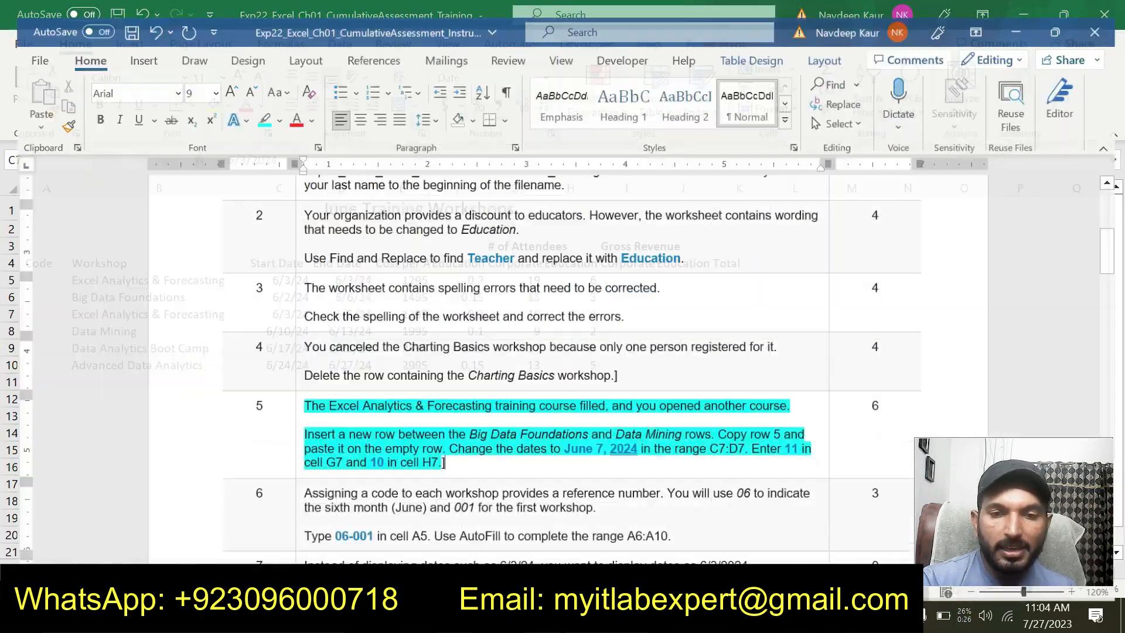
key("alt+Tab")
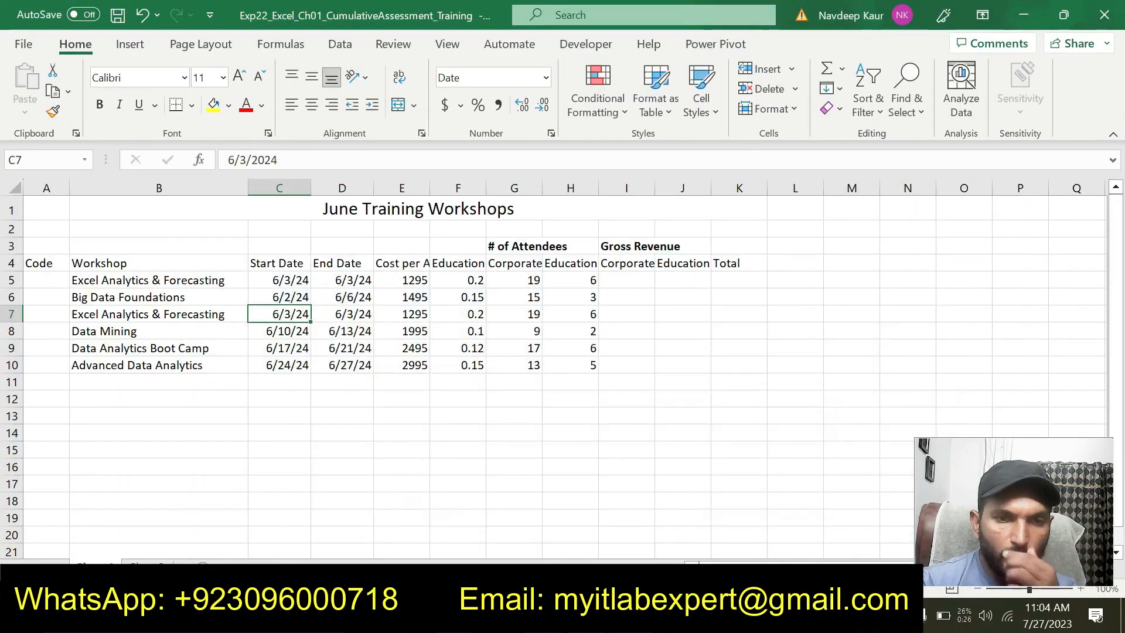
double_click(243, 159)
type("7")
key("Return")
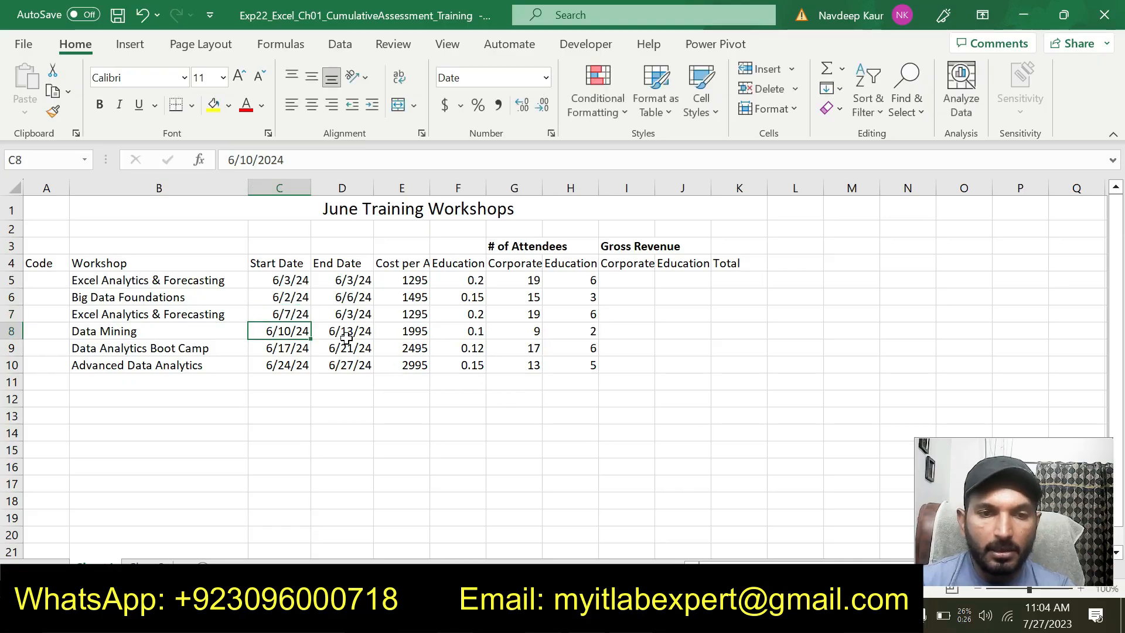
Set the end date in cell D7 to 6/7/2024
left_click(351, 317)
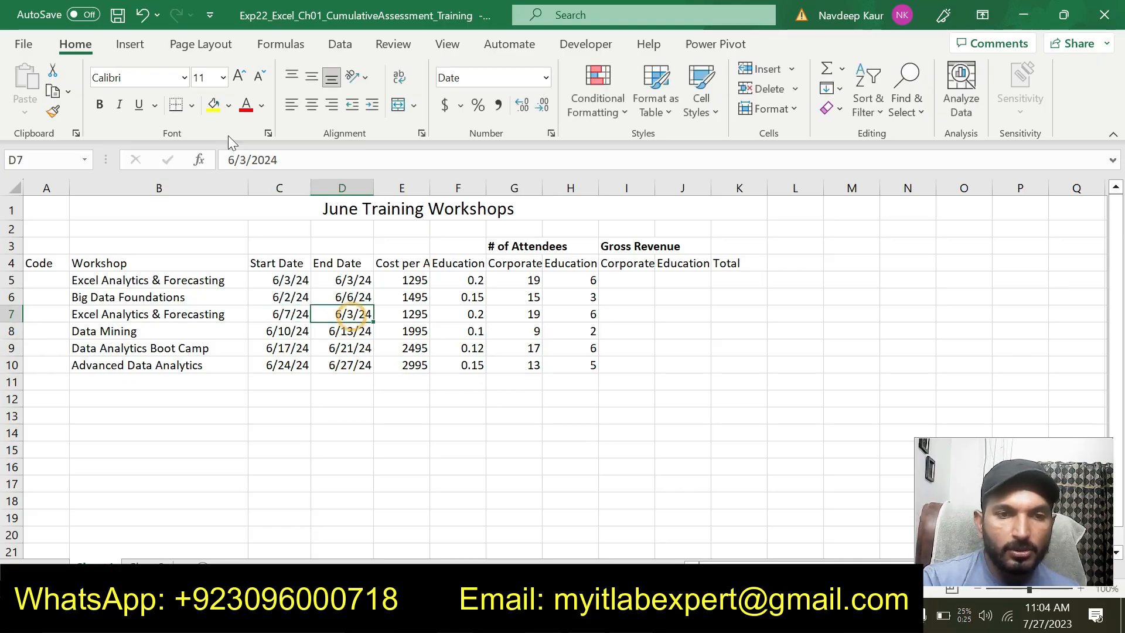
double_click(242, 160)
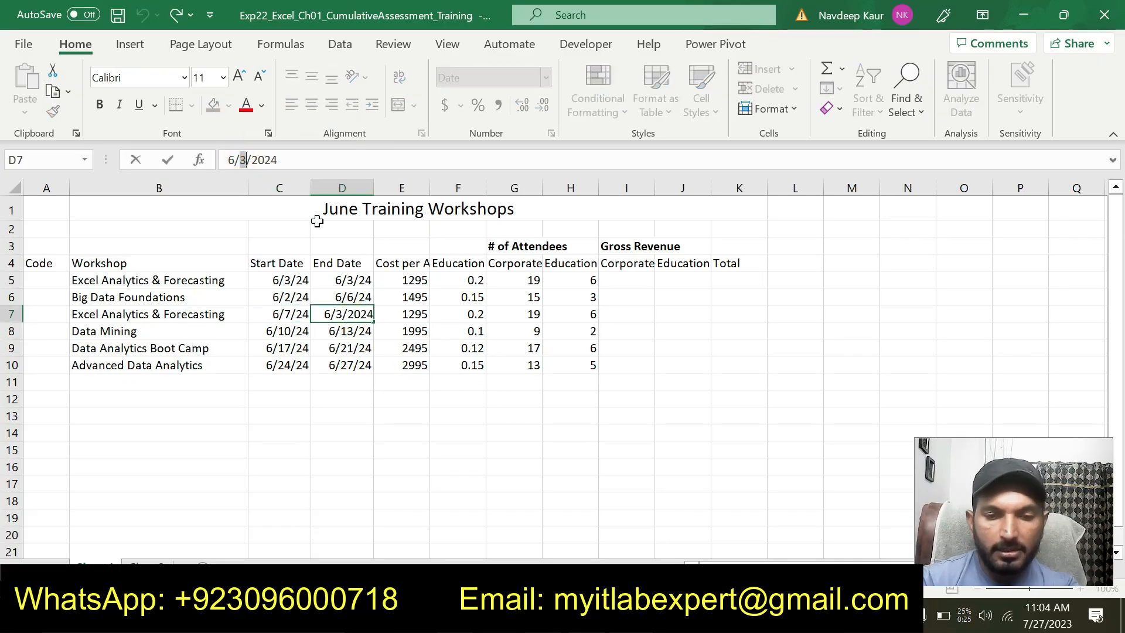
type("7")
key("Return")
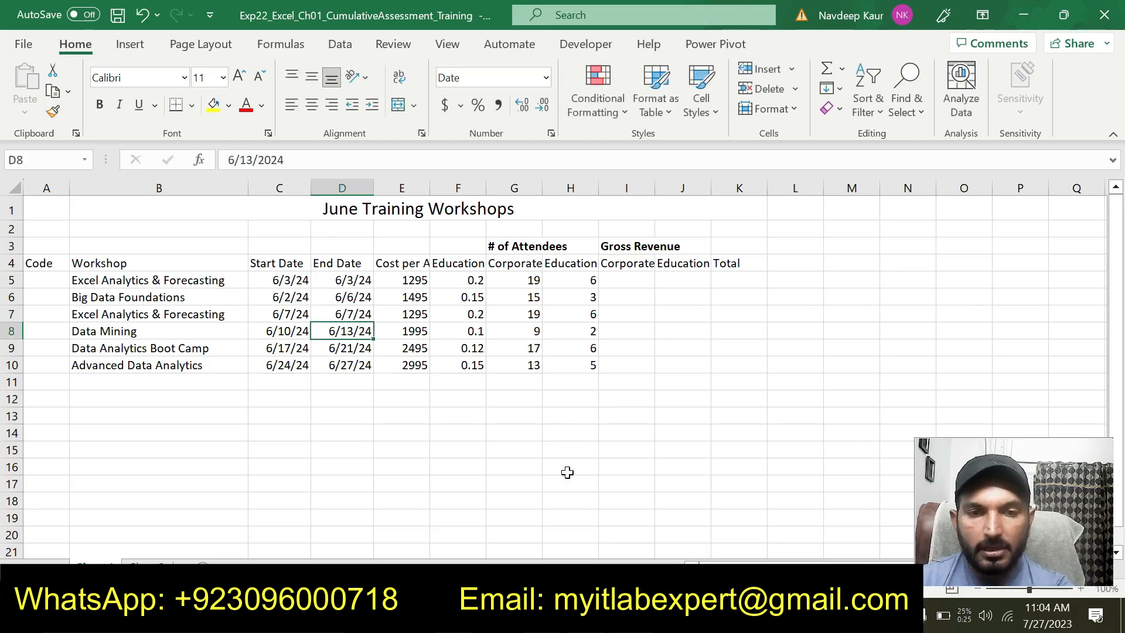
Check the attendee numbers in the Word instructions and set the Corporate attendees in cell G7 of the Excel workbook to 11
key("alt+Tab")
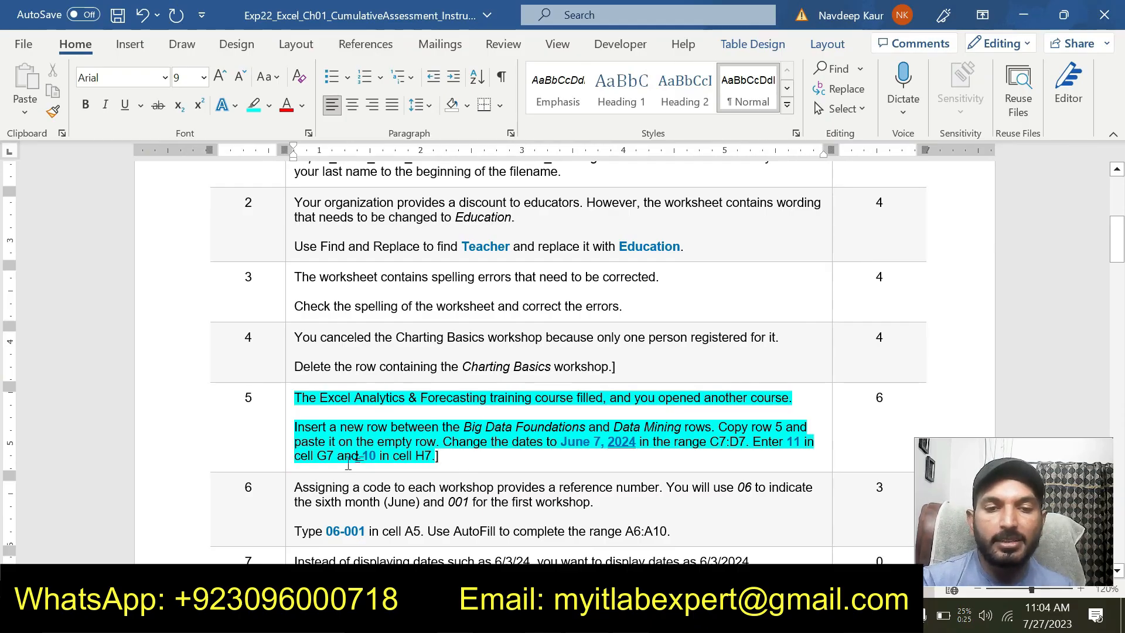
key("alt+Tab")
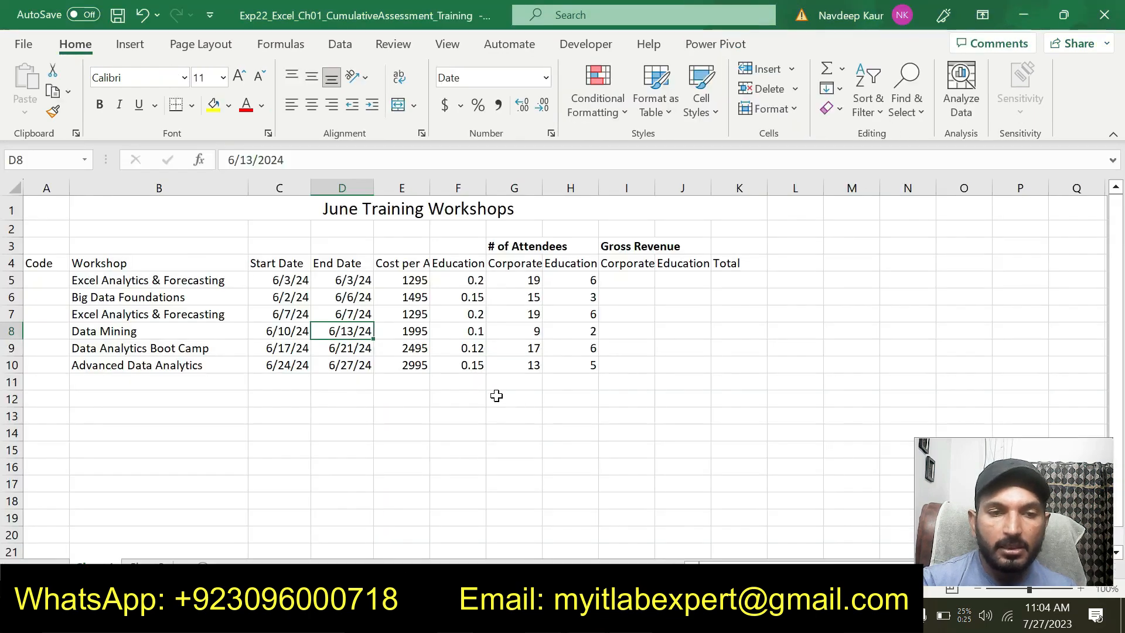
left_click(532, 314)
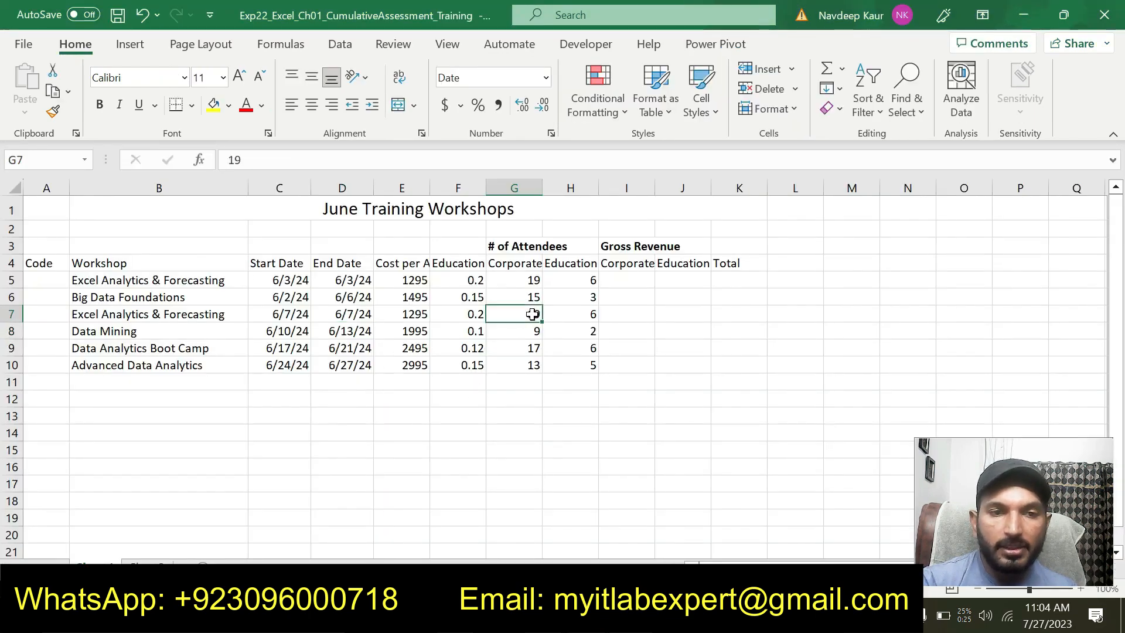
left_click(287, 157)
key("BackSpace")
key("Return")
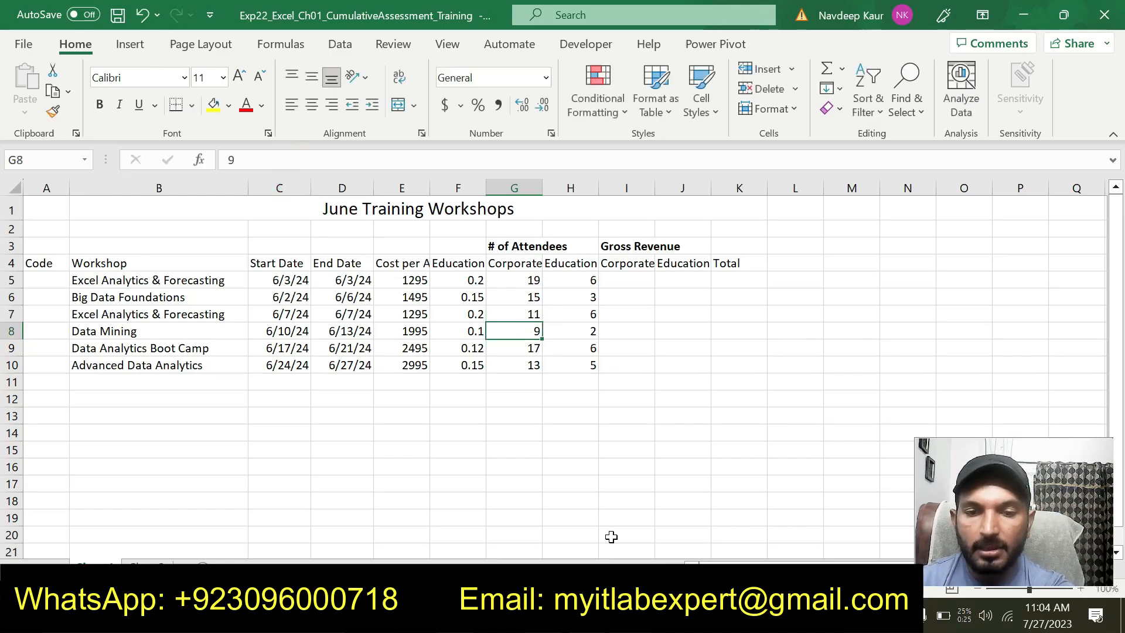
Recheck the Word instructions and set the Education attendees in cell H7 of the Excel workbook to 10
key("alt+Tab")
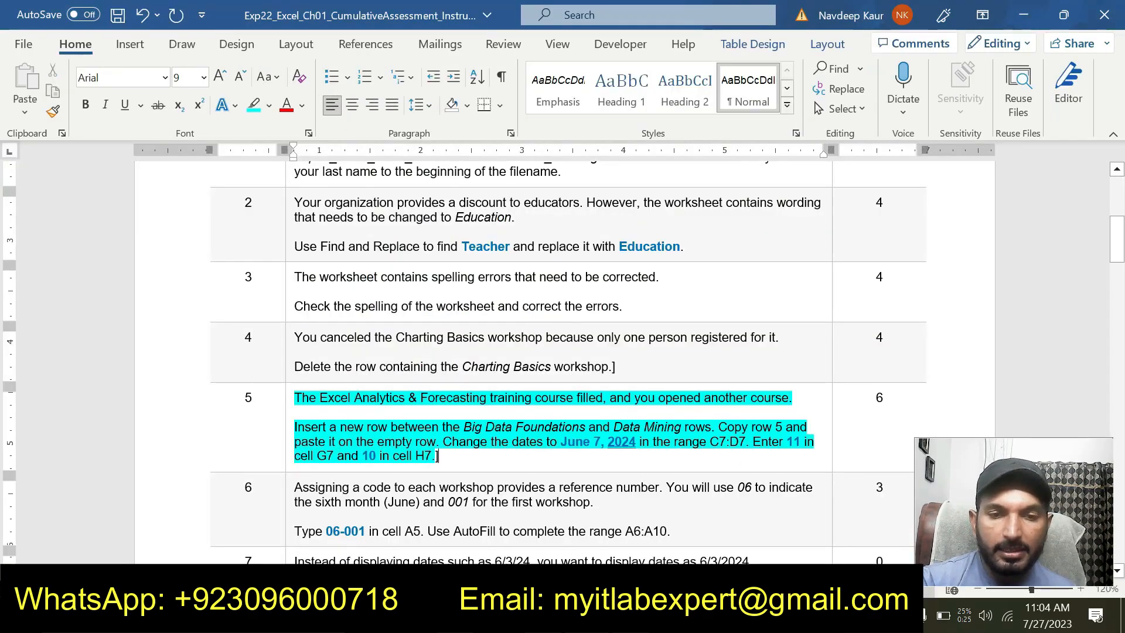
key("alt+Tab")
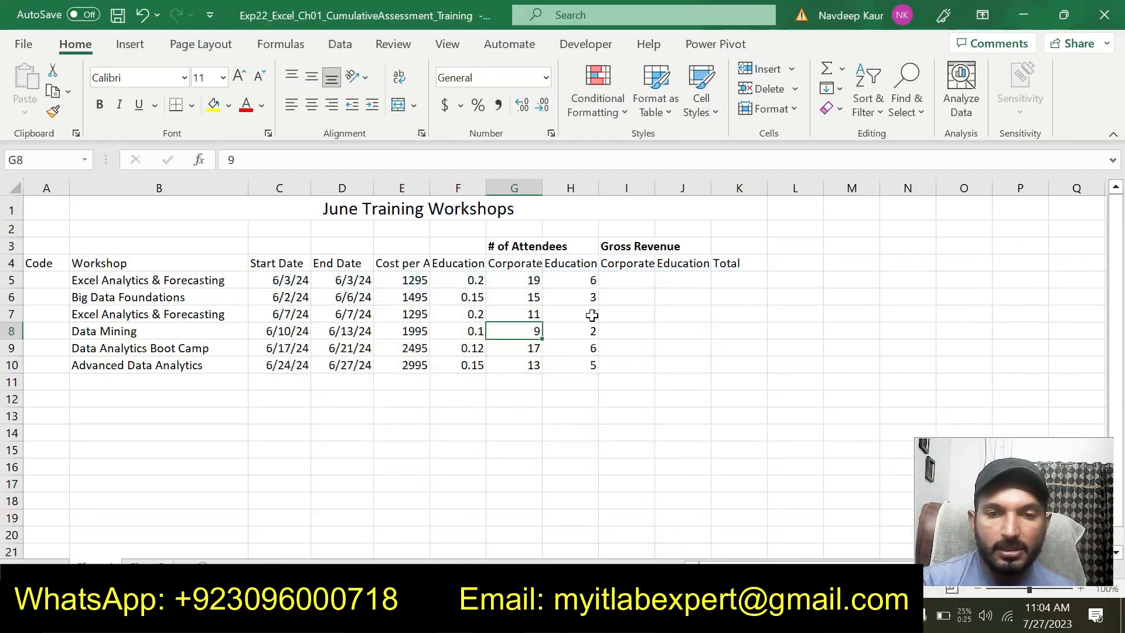
left_click(591, 315)
type("10")
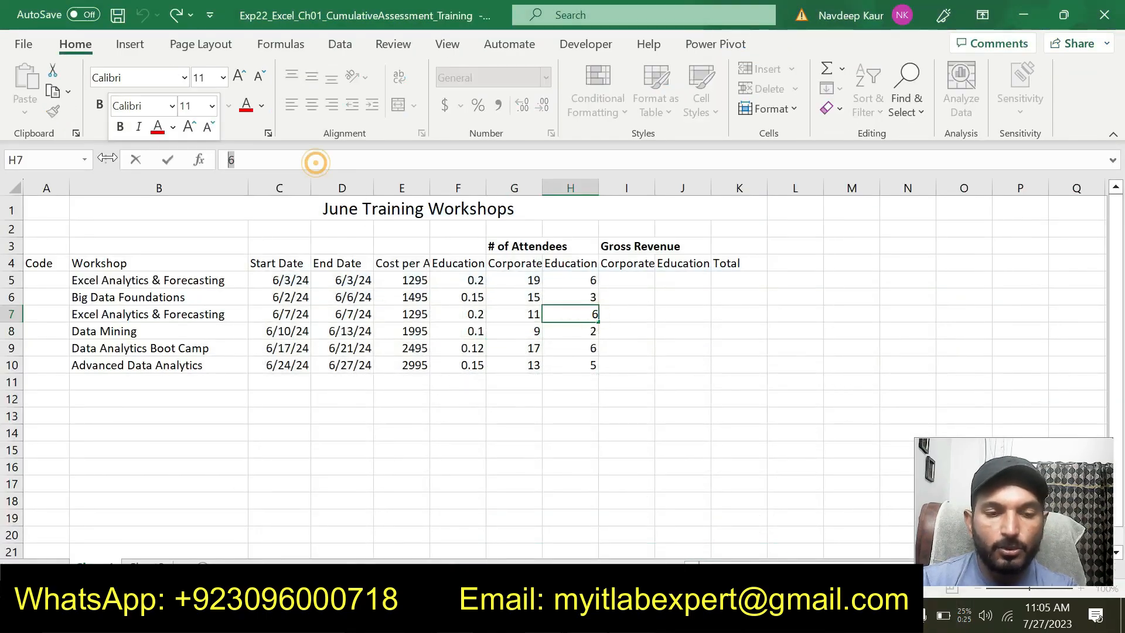
key("Return")
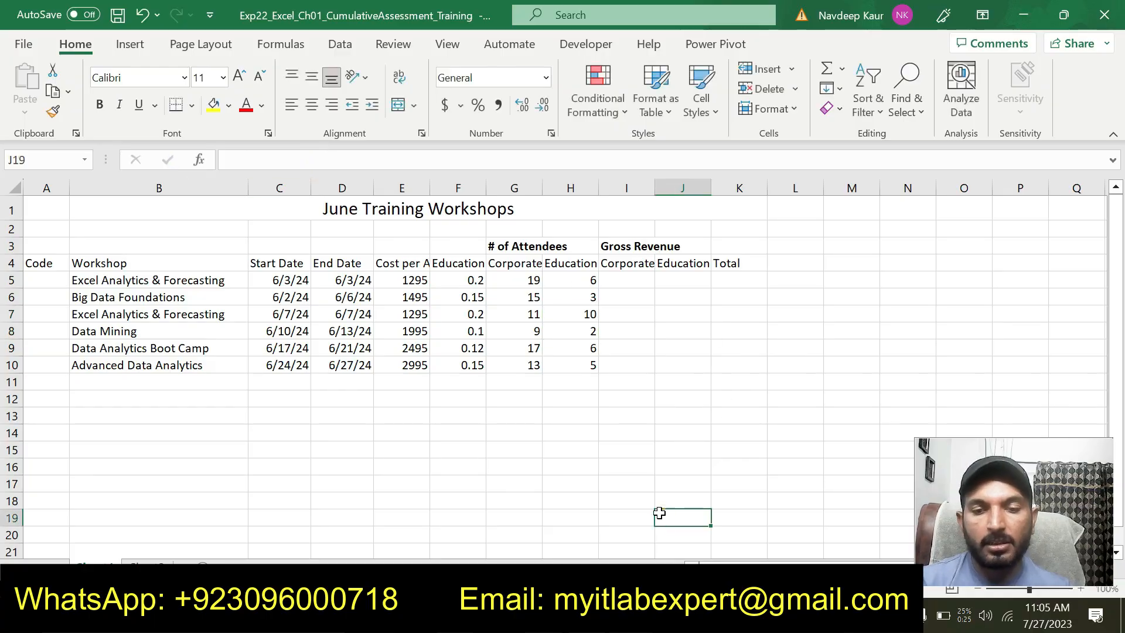
Switch to the Word instructions, remove the turquoise highlight from the step 5 text and select the step 6 text
key("alt+Tab")
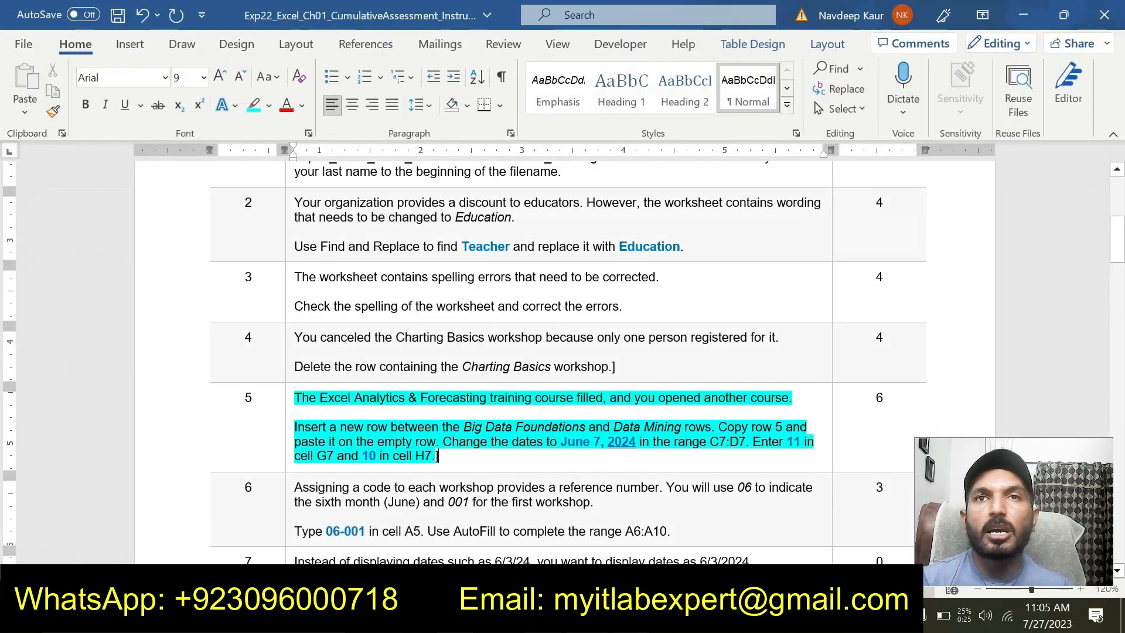
left_click_drag(438, 455, 294, 398)
left_click(364, 366)
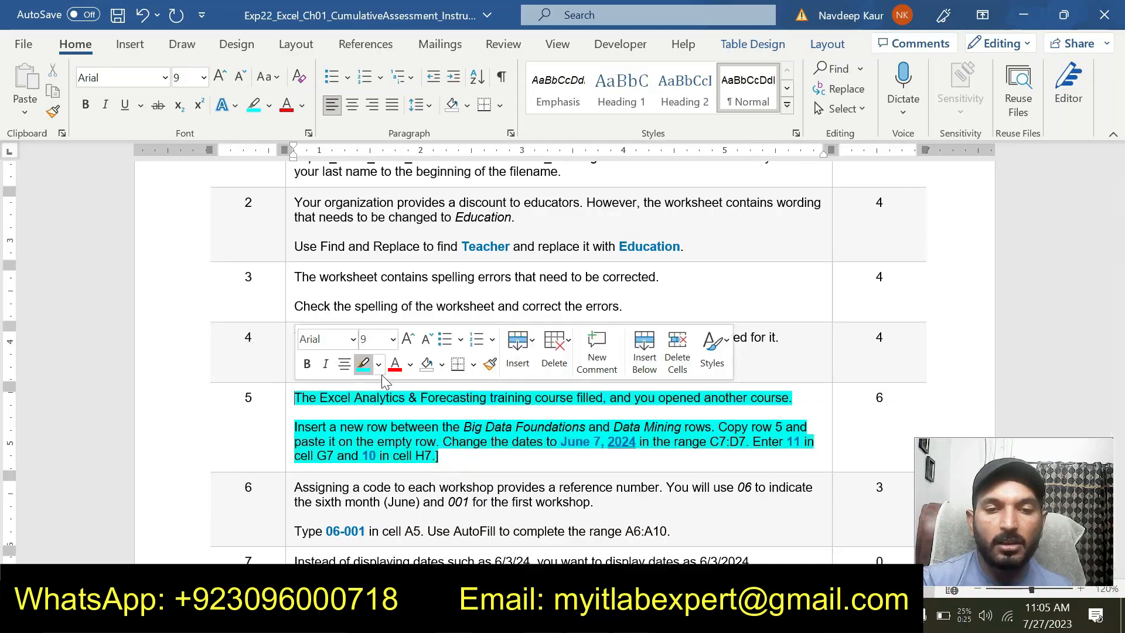
scroll(398, 384, "down", 1)
left_click_drag(438, 409, 294, 348)
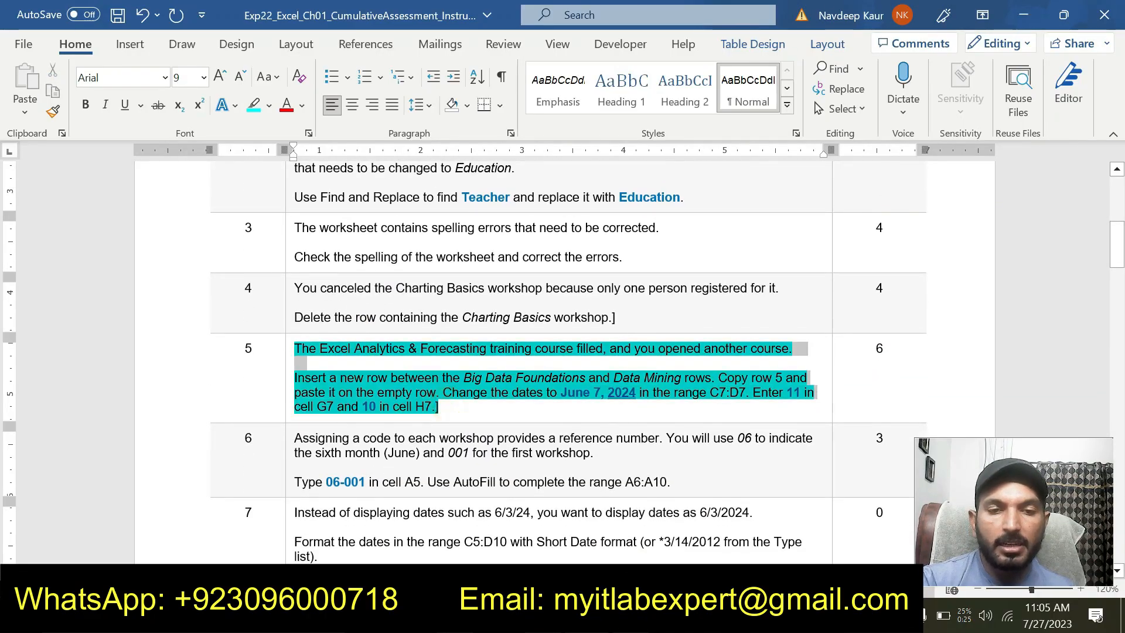
left_click(371, 317)
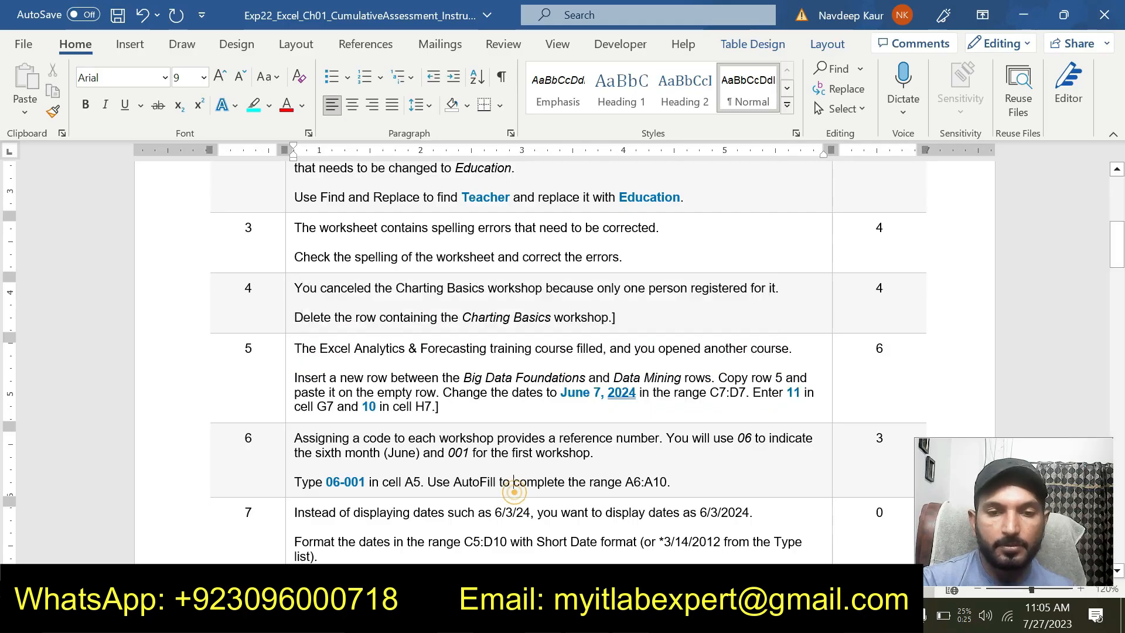
left_click_drag(514, 491, 668, 482)
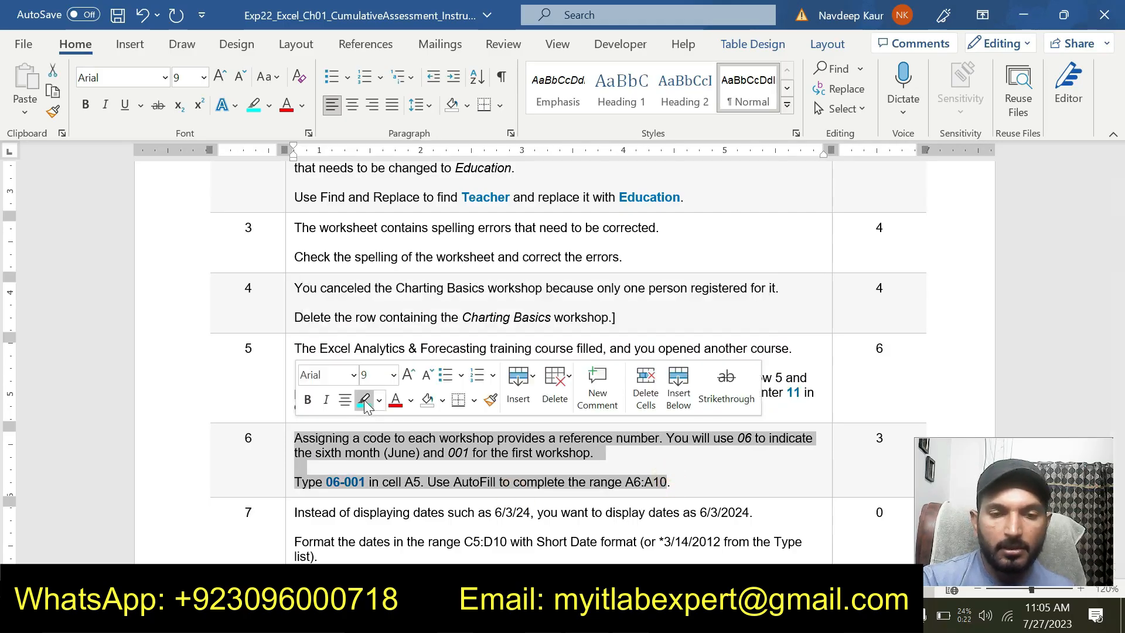
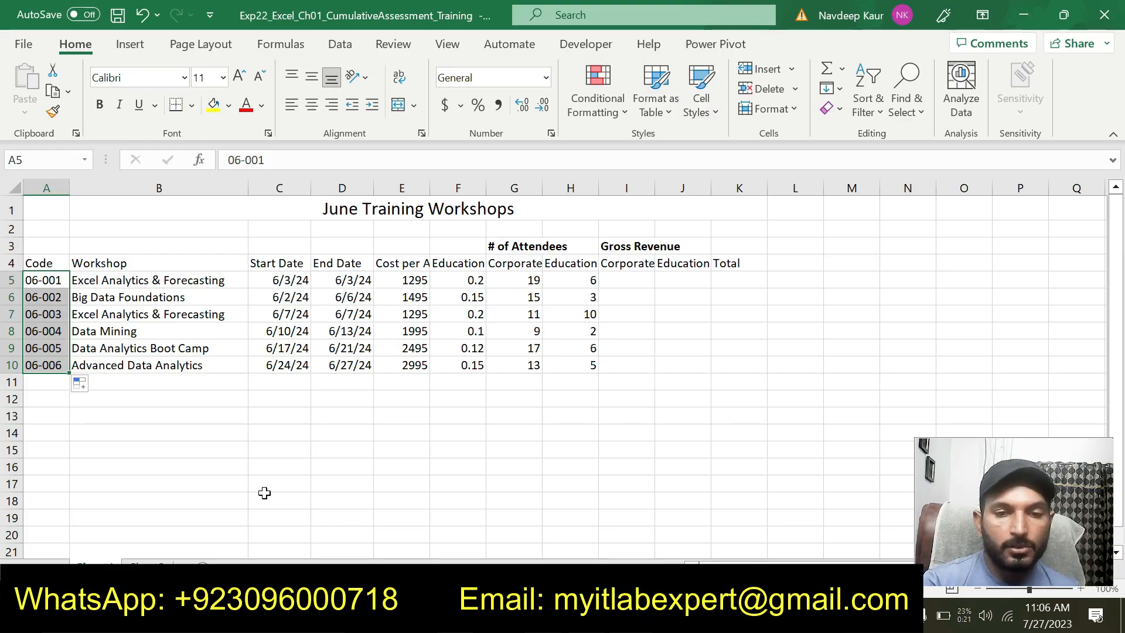
Switch to the Word instructions and remove the turquoise highlight from the step 6 text
left_click(530, 616)
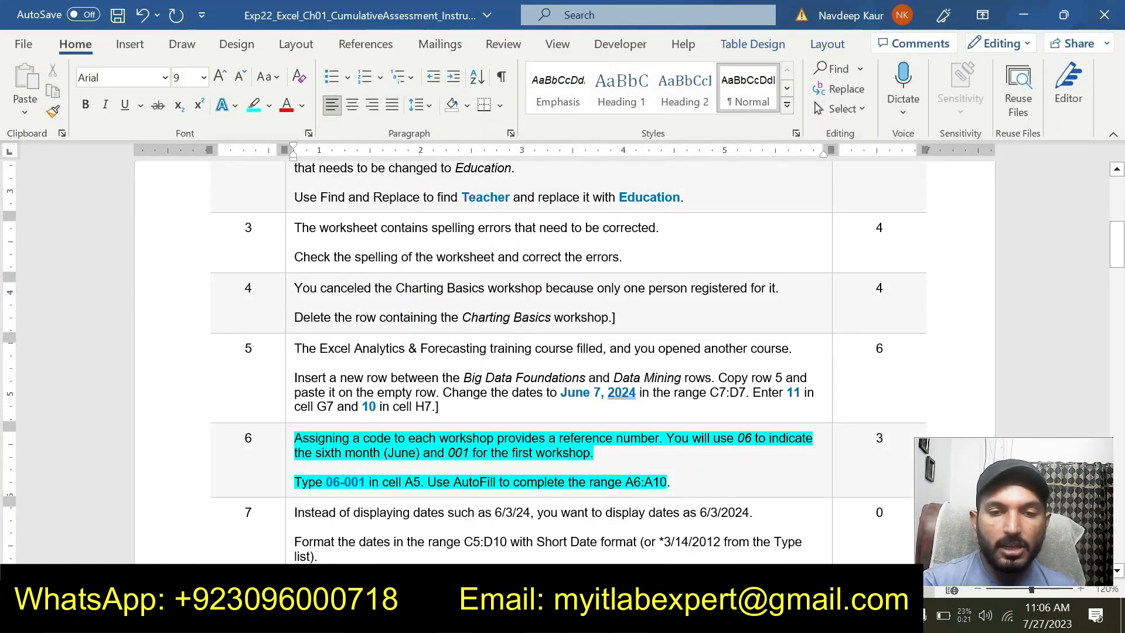
left_click_drag(294, 437, 682, 479)
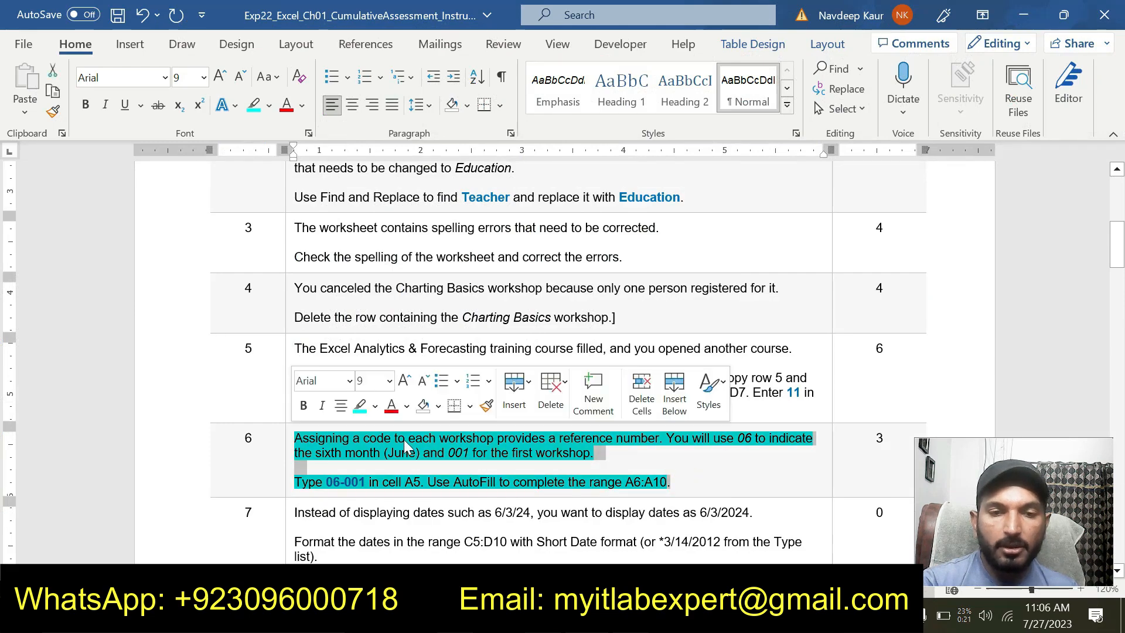
left_click(360, 406)
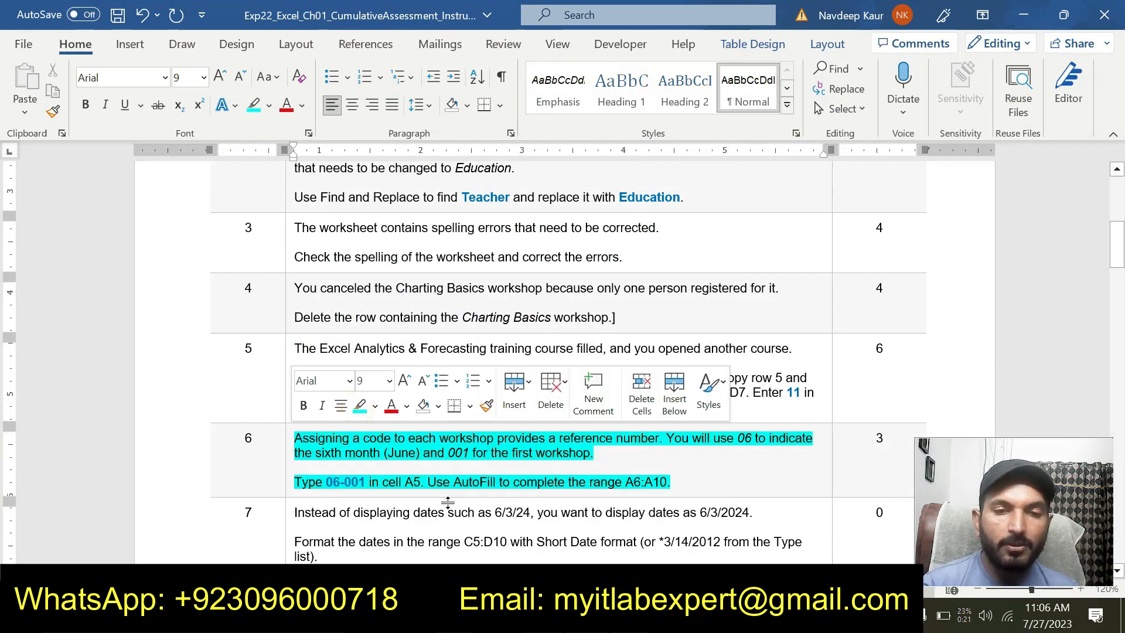
left_click_drag(672, 482, 294, 438)
left_click(362, 411)
left_click(360, 409)
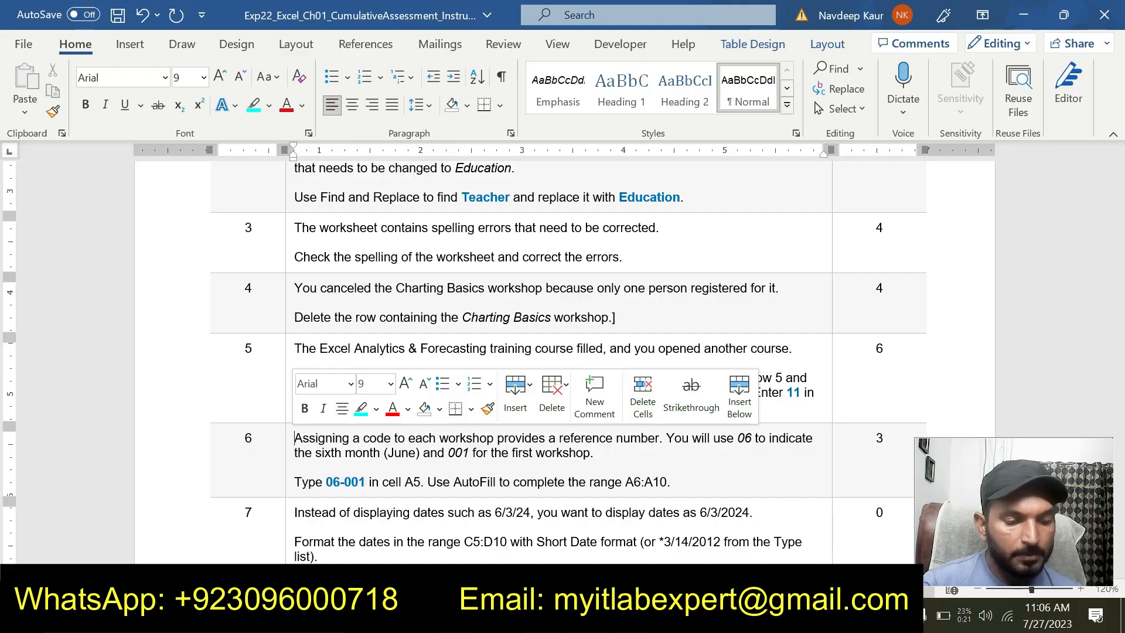
Highlight the whole step 7 text about the Short Date format in turquoise
scroll(562, 364, "down", 4)
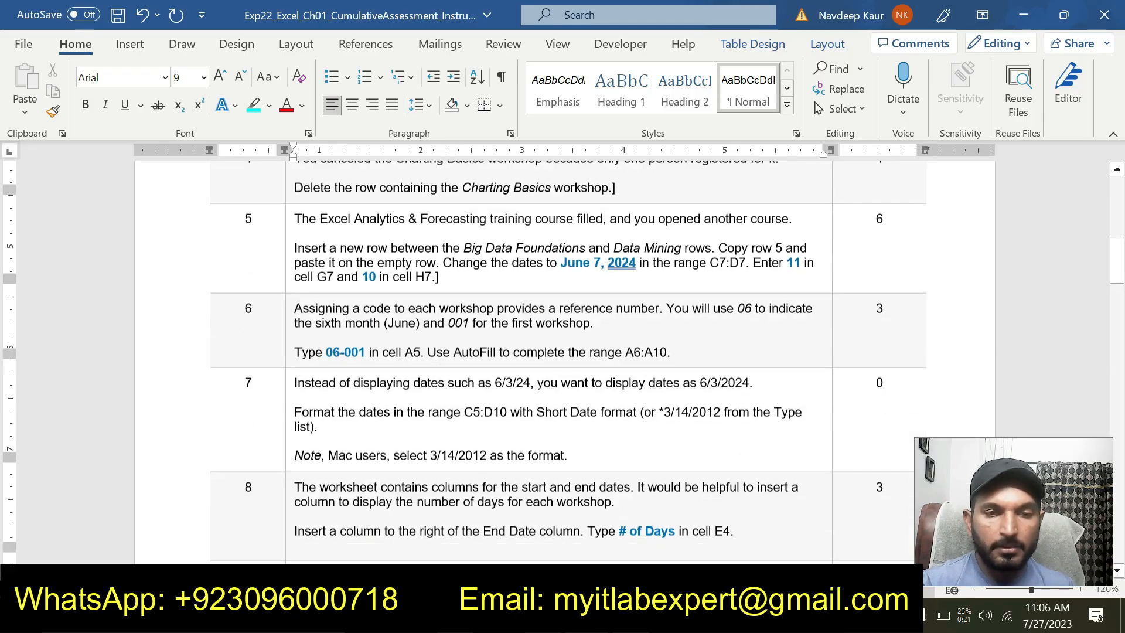
left_click_drag(571, 438, 382, 365)
left_click(366, 338)
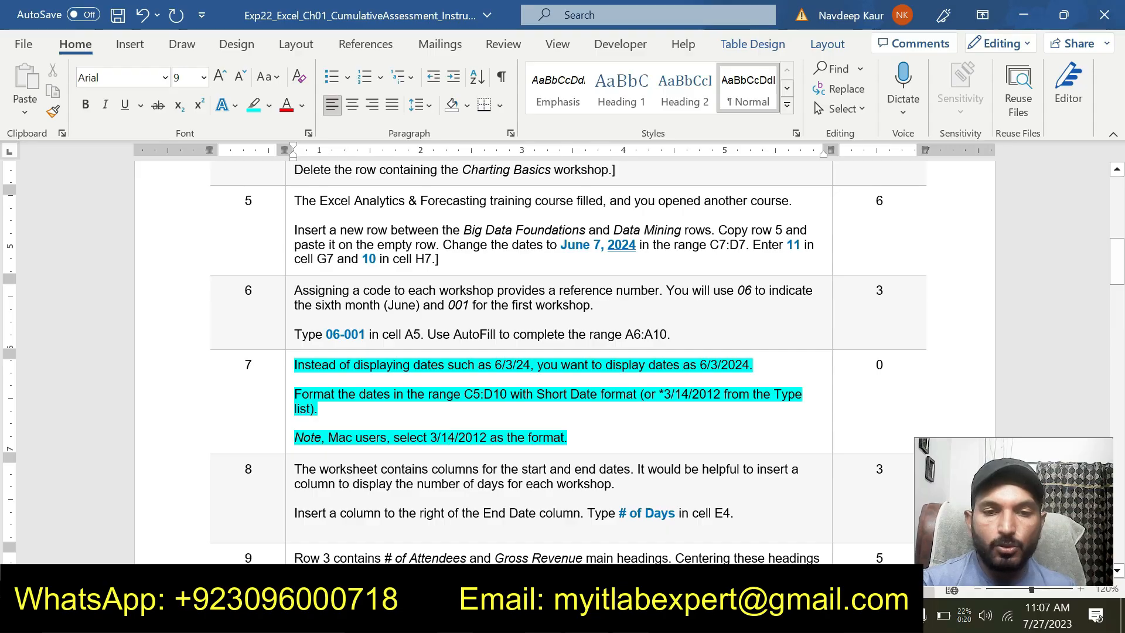
Copy the range reference C5:D10 from the step 7 text and select that range in the Excel workbook
left_click_drag(464, 394, 508, 394)
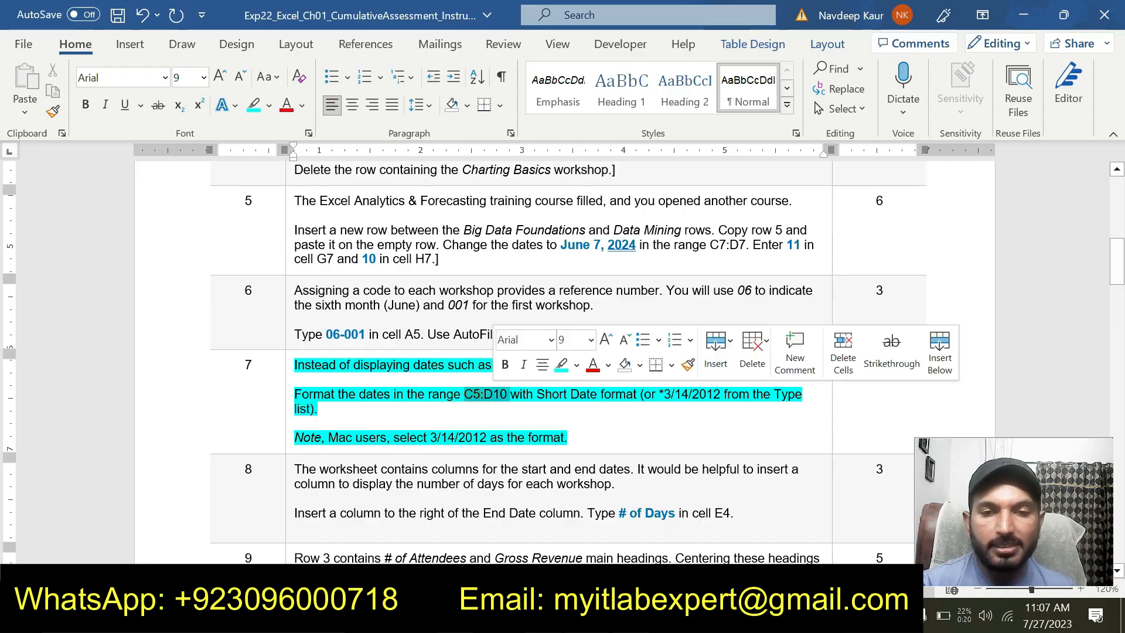
key("ctrl+c")
key("alt+Tab")
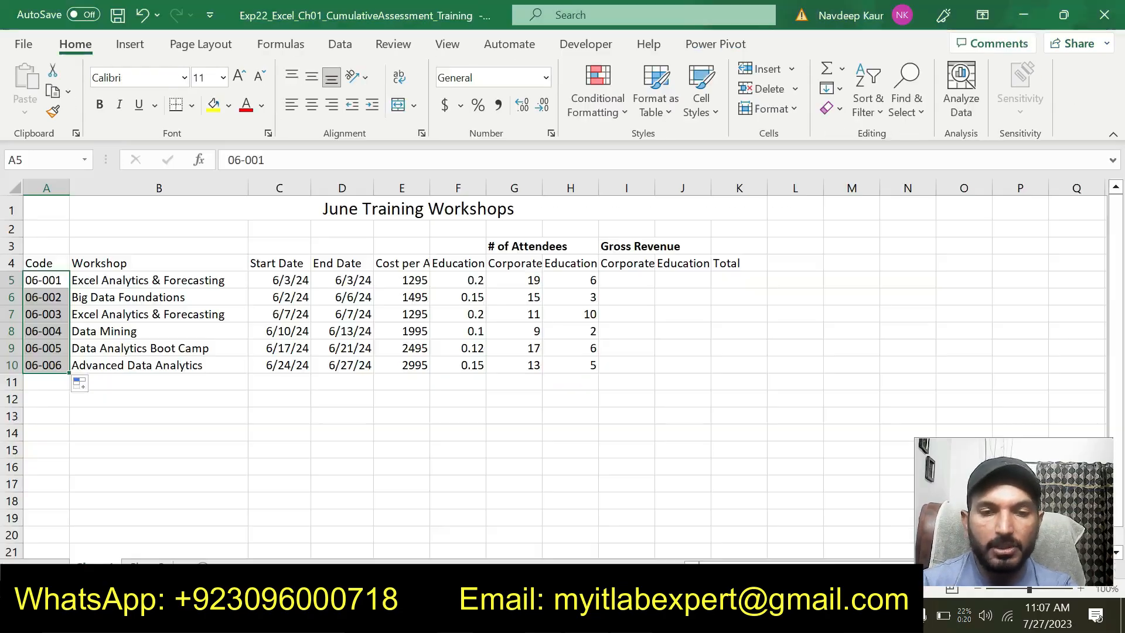
left_click(56, 159)
type("C5:D10")
key("Return")
key("ctrl+v")
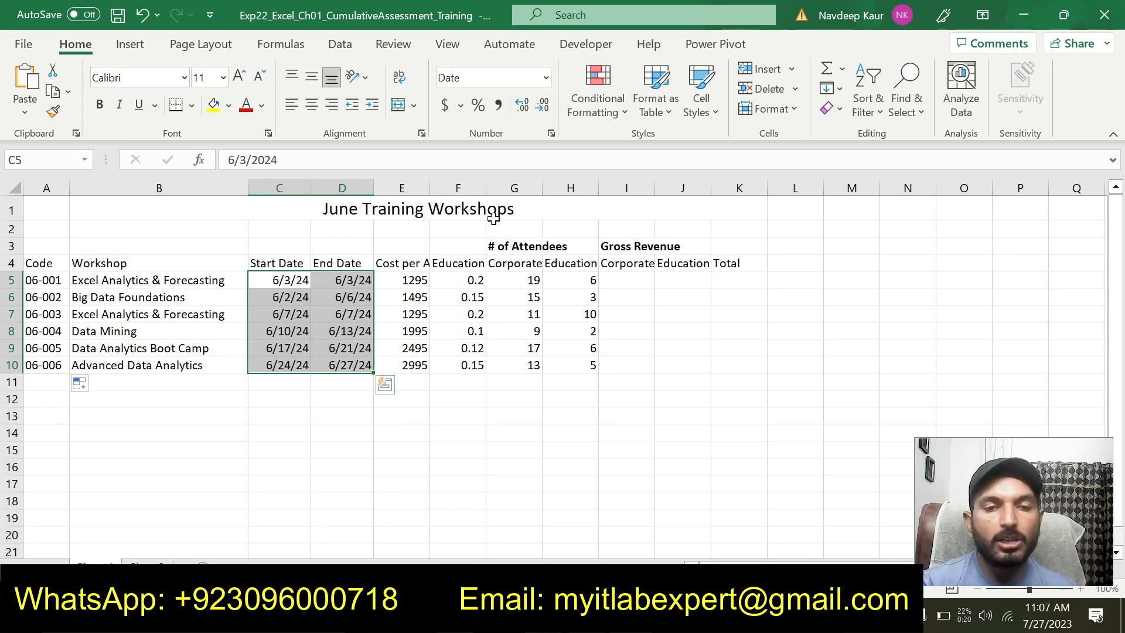
Format the selected start and end dates with the *3/14/2012 date type, checking the required format against the Word instructions
left_click(553, 133)
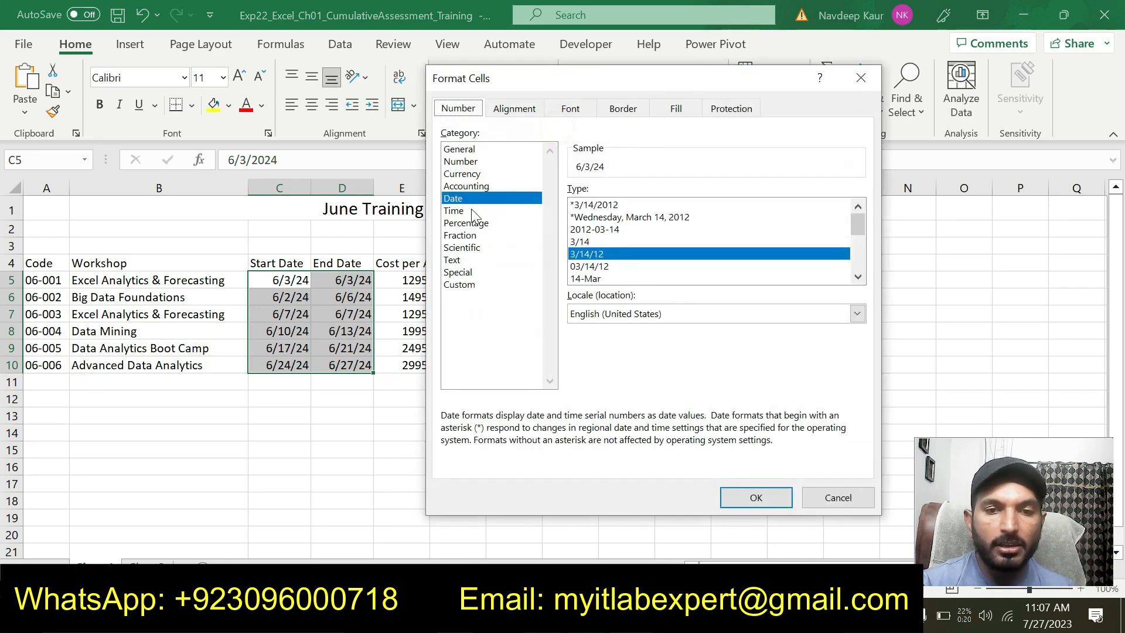
left_click_drag(571, 83, 429, 68)
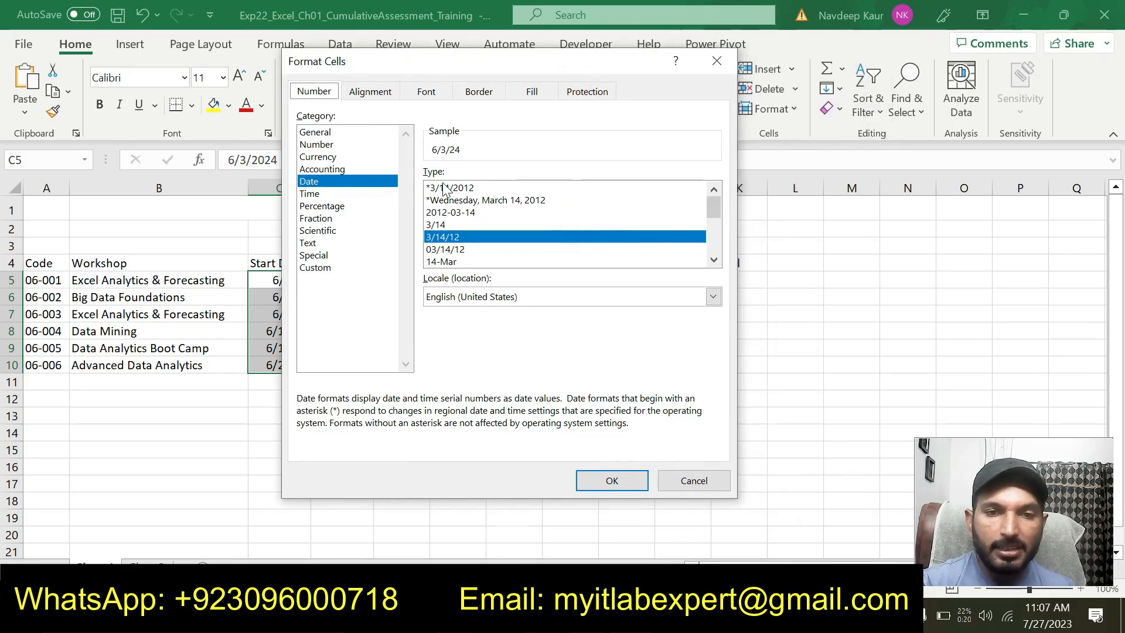
left_click(441, 188)
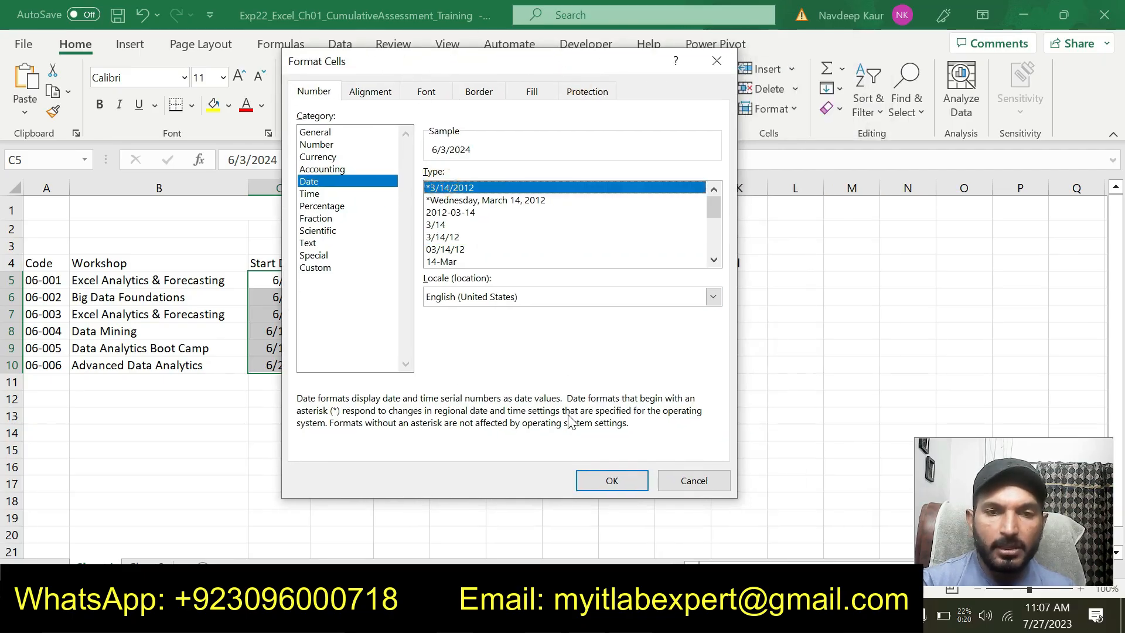
left_click(619, 615)
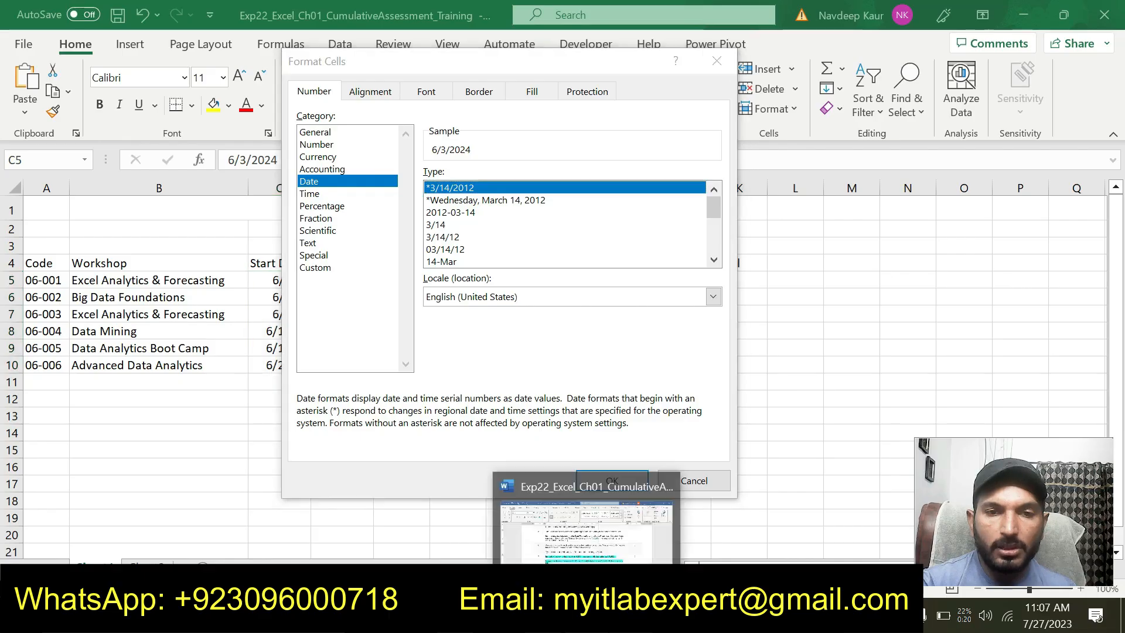
left_click_drag(664, 395, 723, 394)
left_click(586, 615)
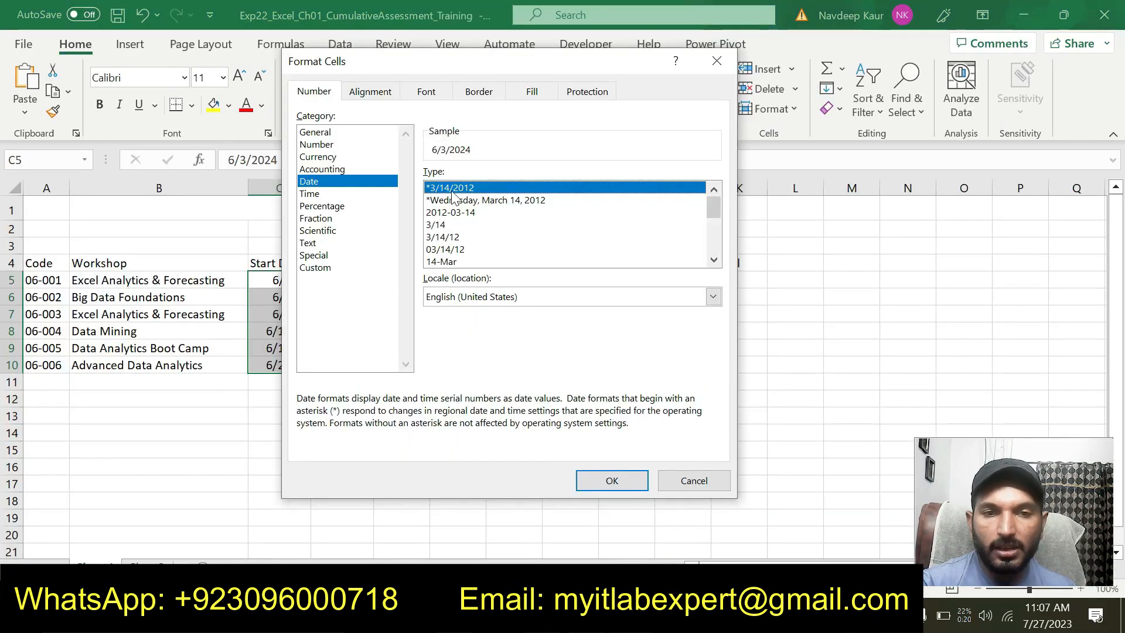
left_click(599, 478)
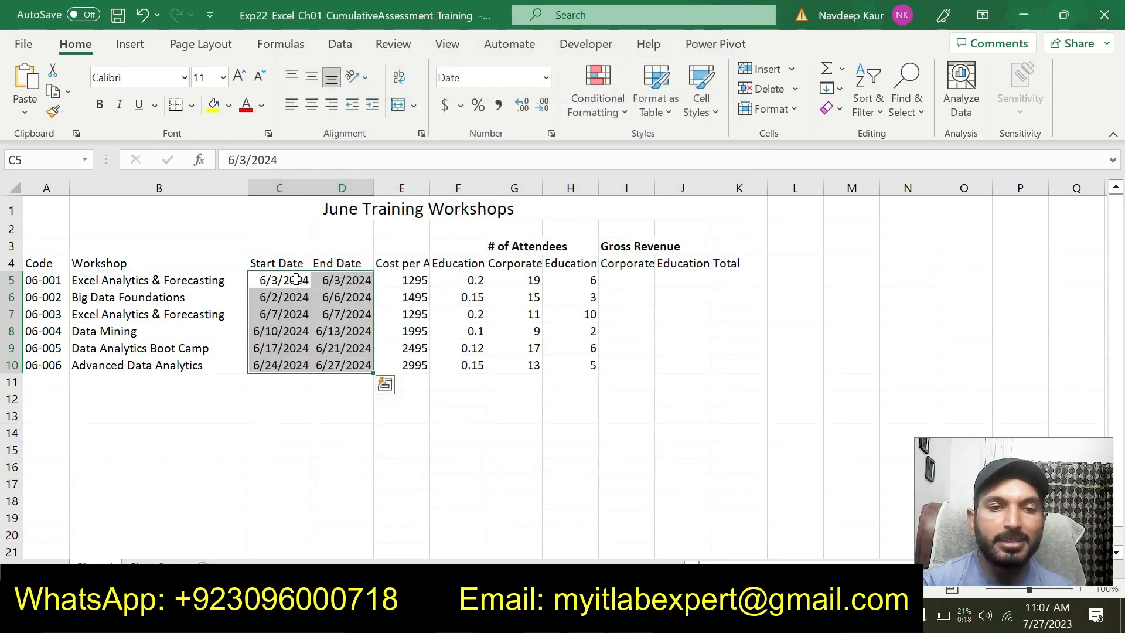
left_click(396, 471)
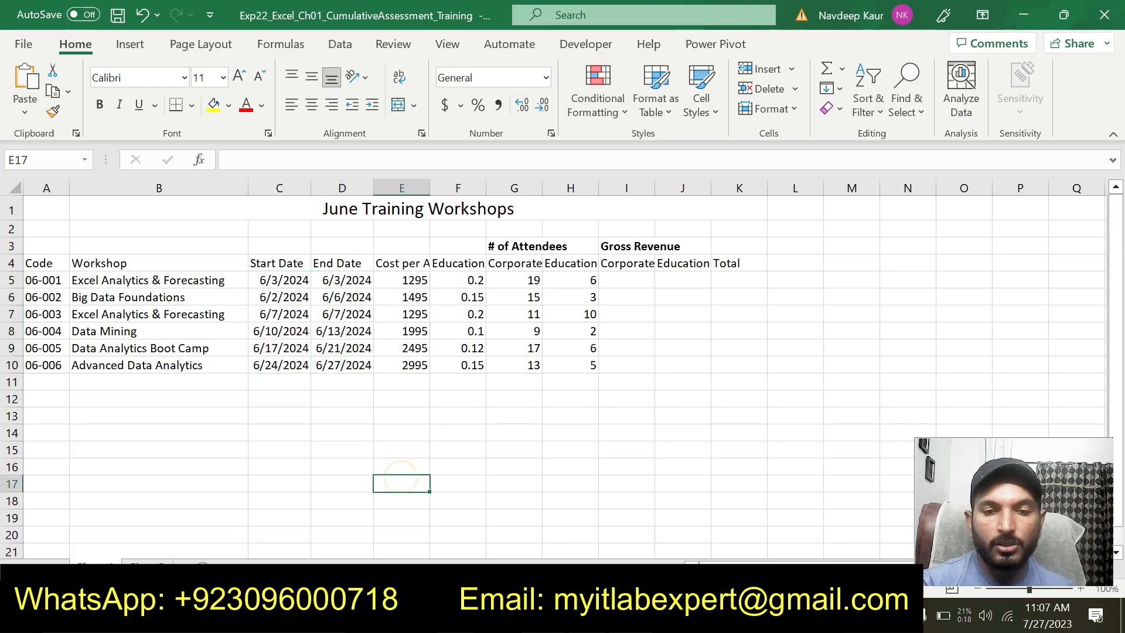
Switch to the Word instructions and remove the turquoise highlight from the step 7 text
key("alt+Tab")
left_click_drag(577, 437, 371, 350)
left_click(380, 333)
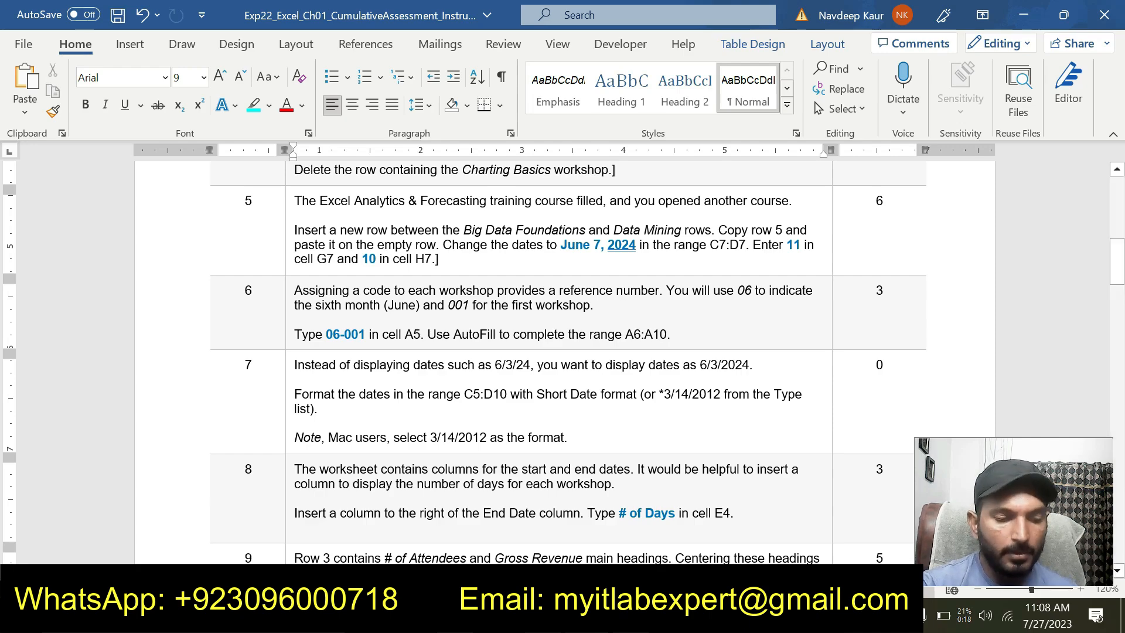
Highlight the step 8 text about inserting a column for the number of days in turquoise
scroll(562, 362, "down", 3)
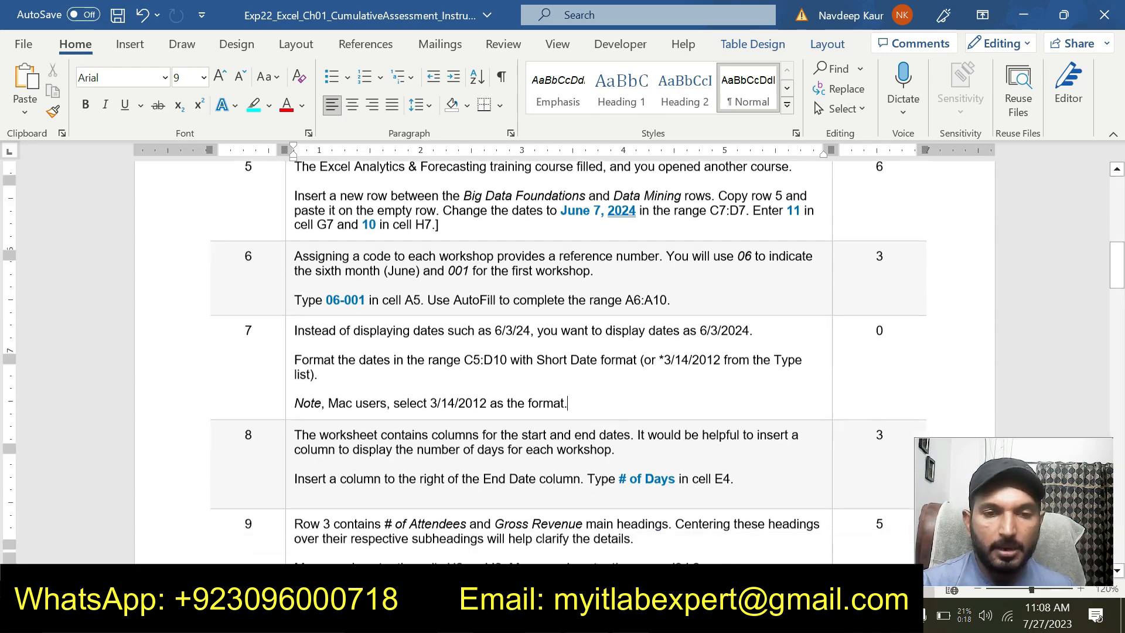
left_click_drag(745, 411, 294, 385)
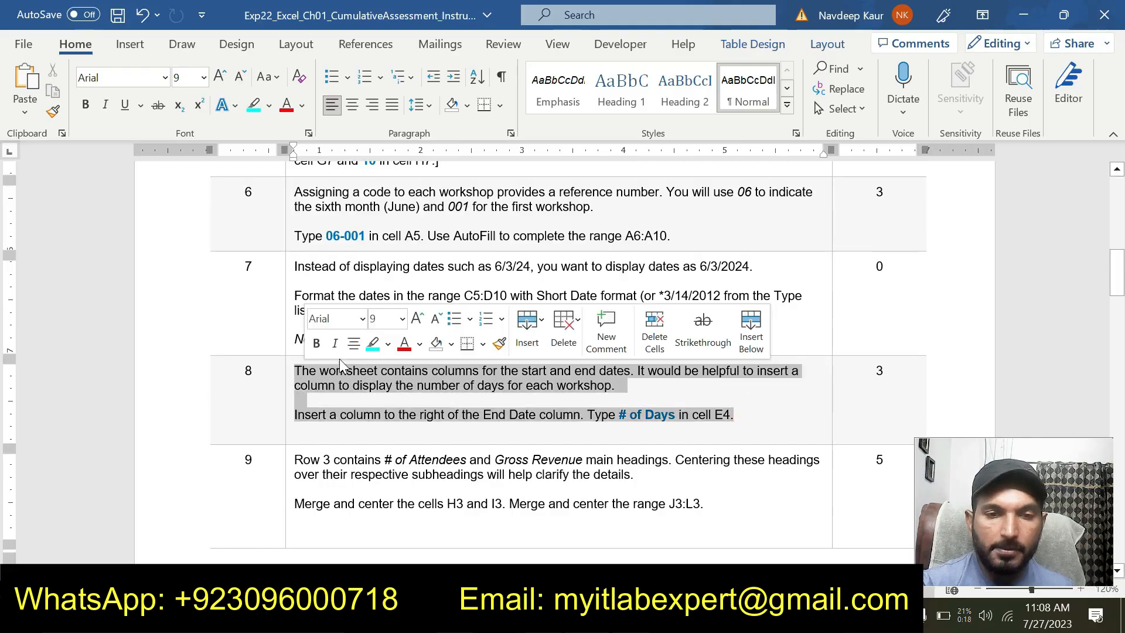
left_click(376, 345)
left_click(635, 429)
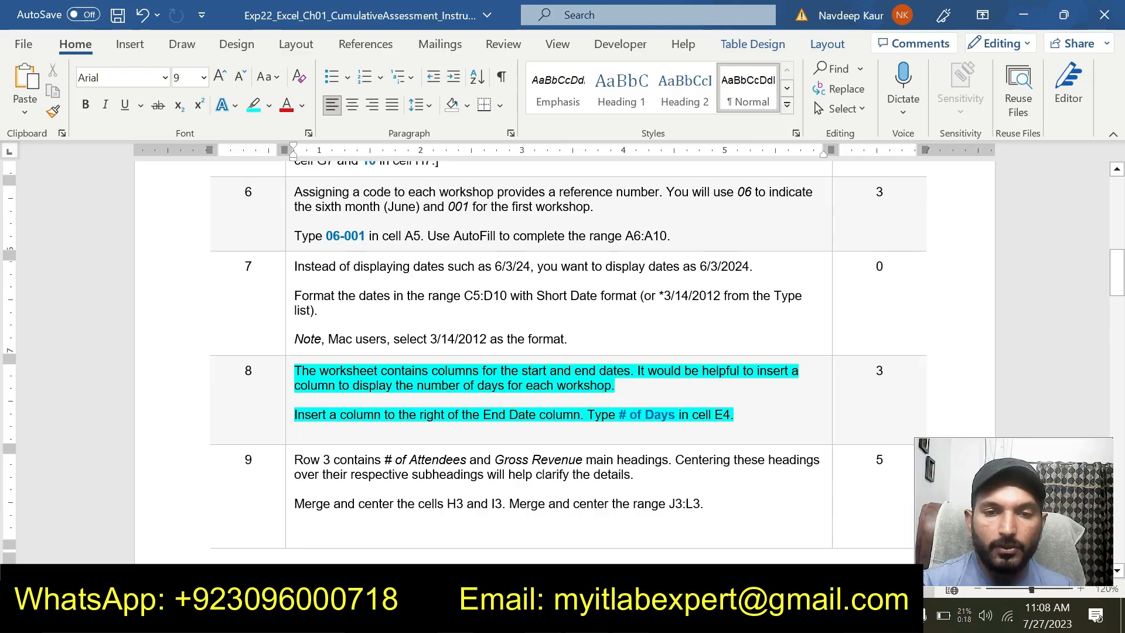
Switch to the Excel workbook, recheck step 8 in the Word instructions, and insert a blank column directly after the End Date column
key("alt+Tab")
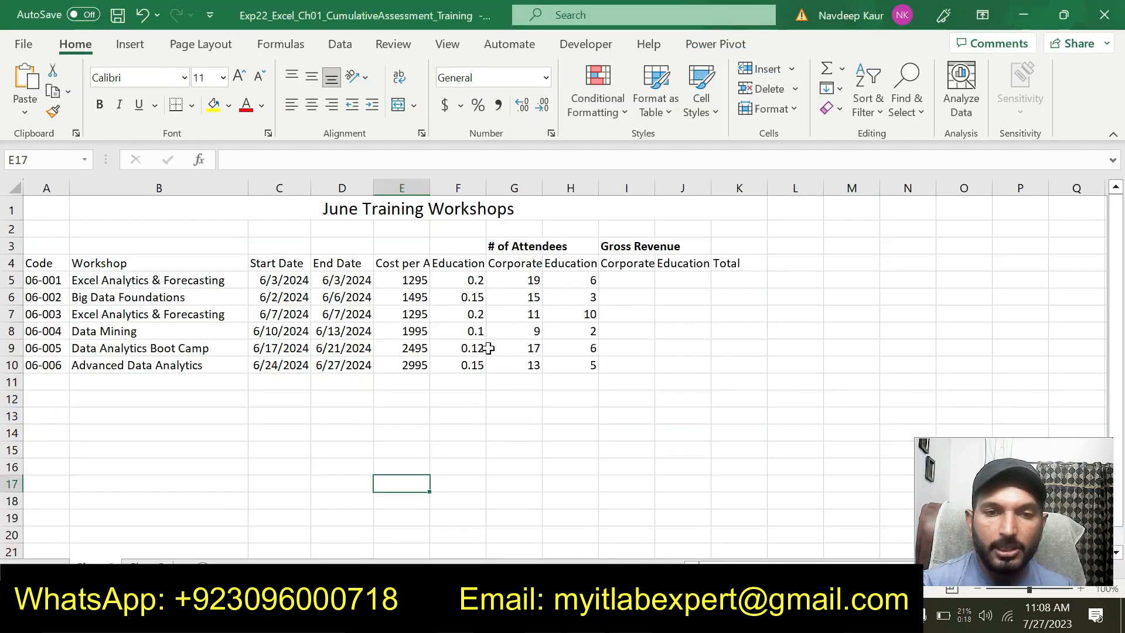
left_click(319, 259)
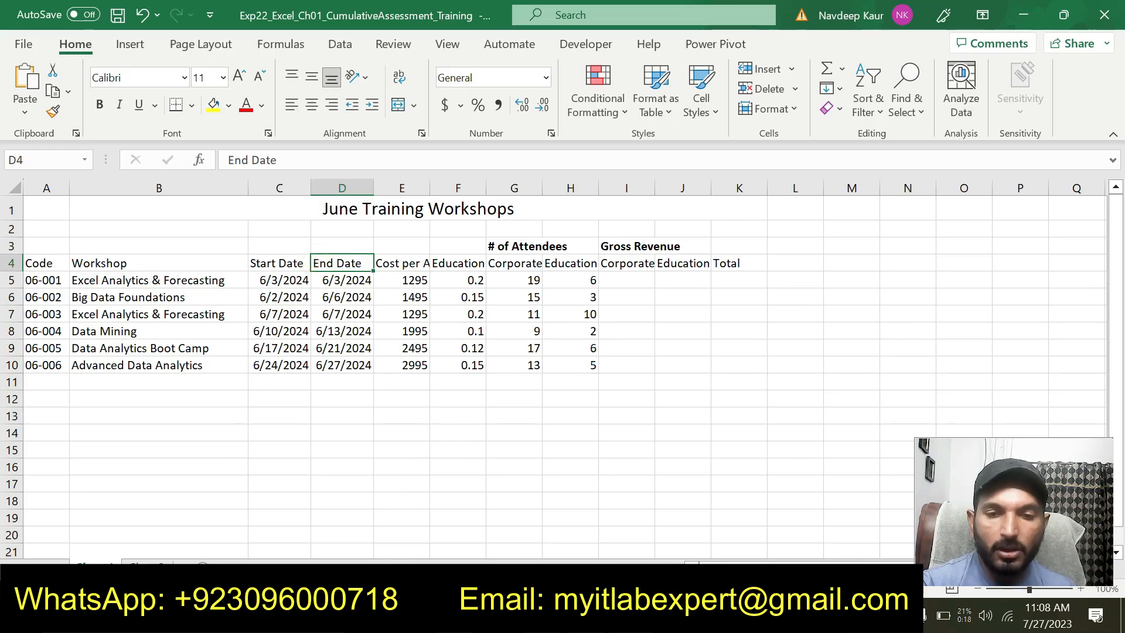
key("alt+Tab")
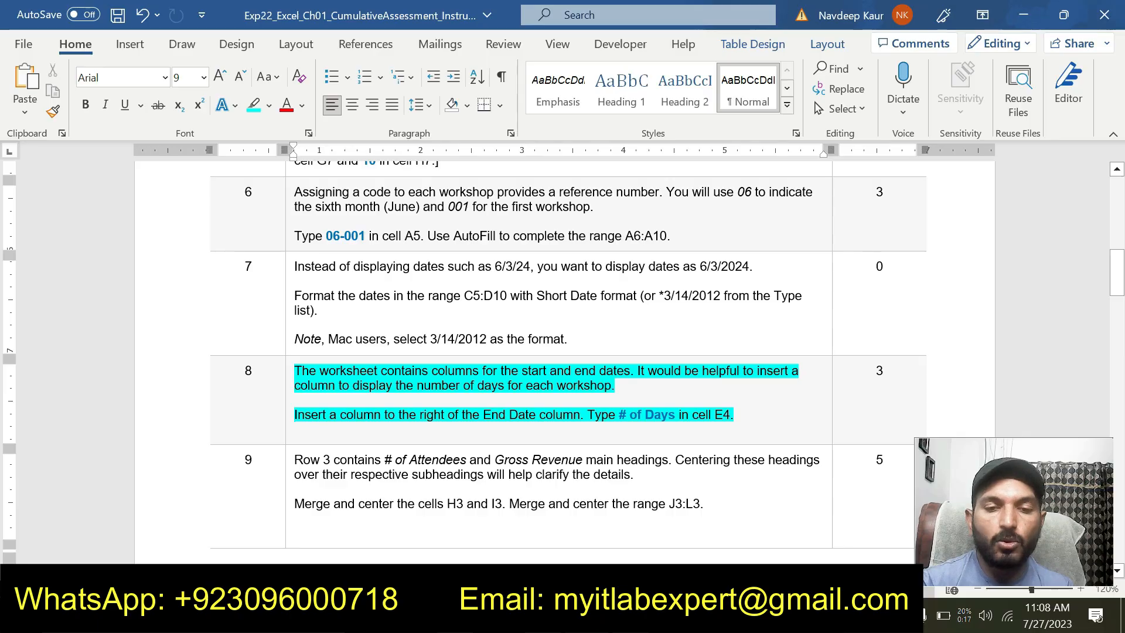
key("alt+Tab")
left_click(402, 187)
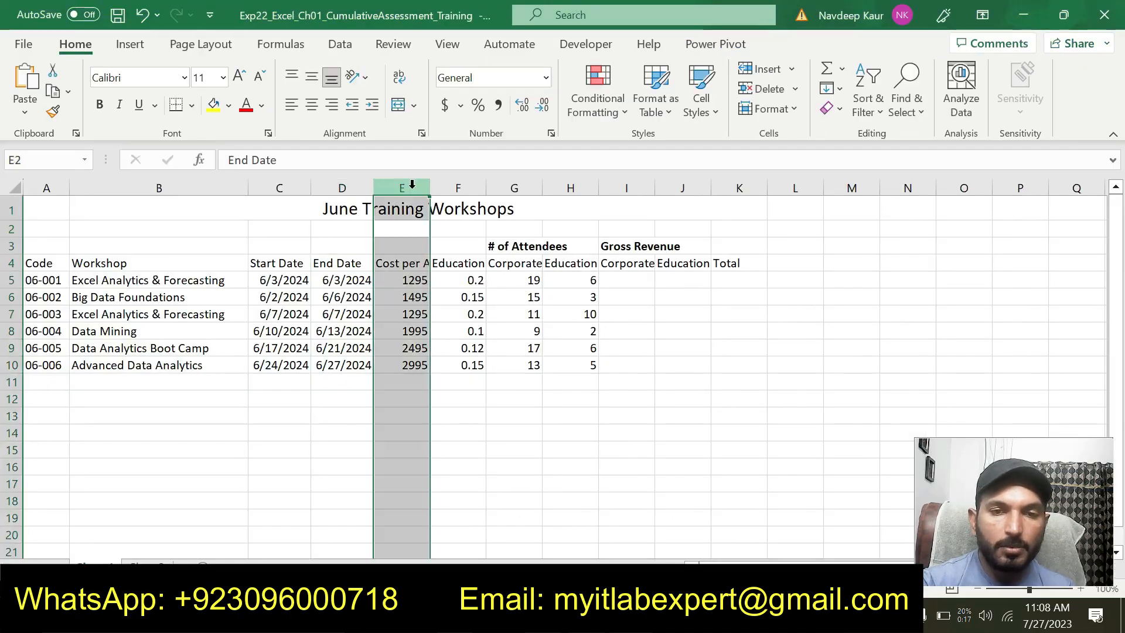
right_click(420, 195)
left_click(451, 371)
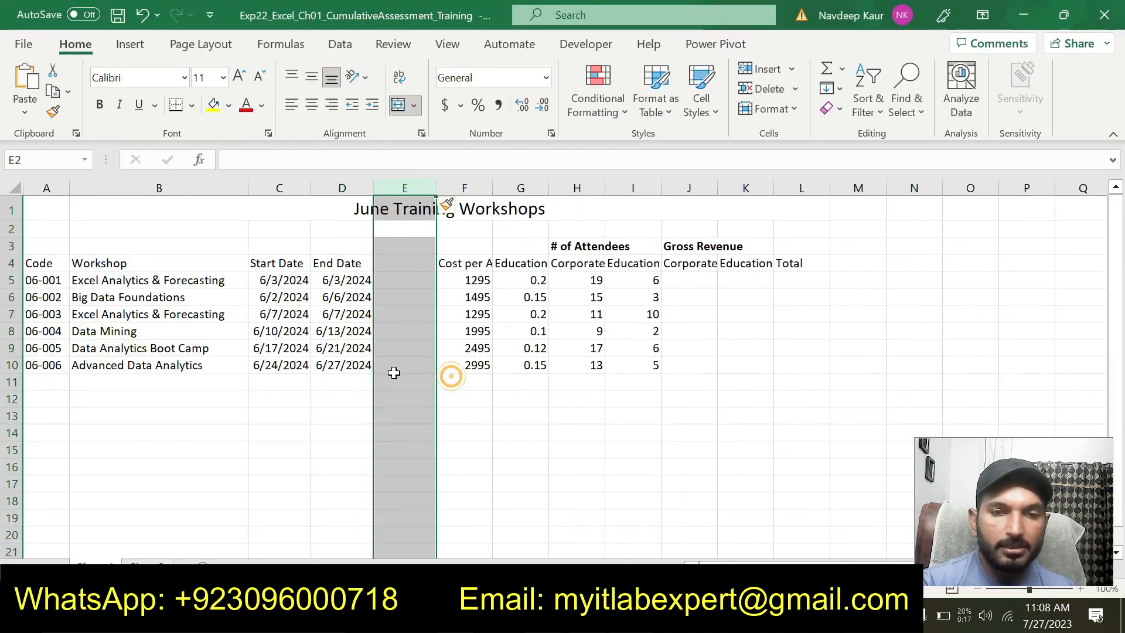
Enter the heading "# of Days" in cell E4, checking its wording in the Word instructions
left_click(396, 263)
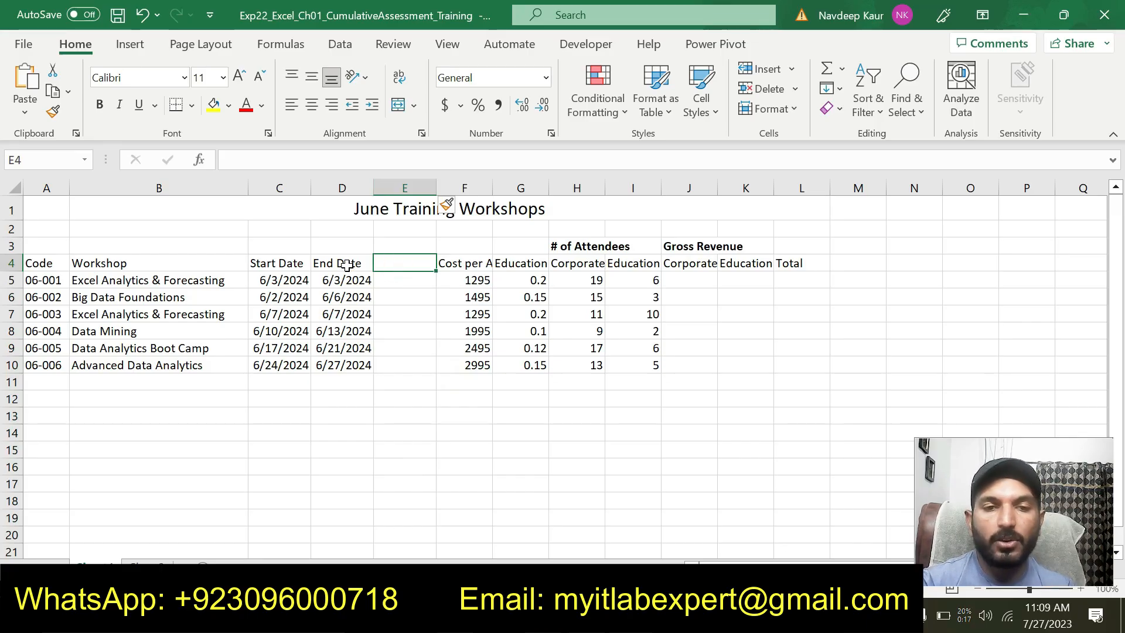
left_click(563, 615)
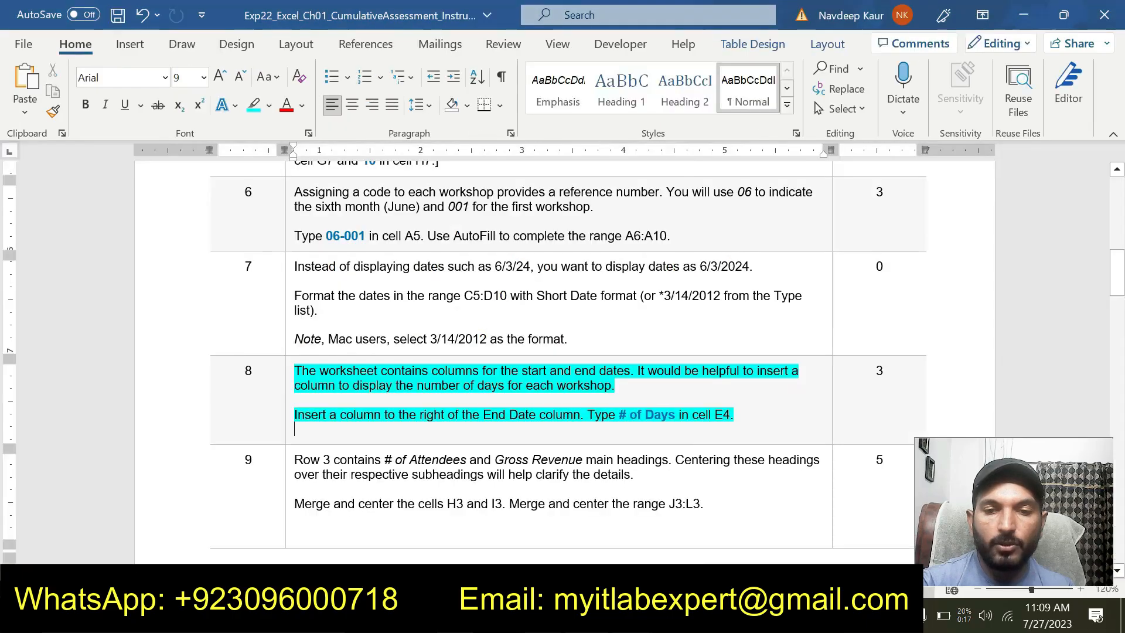
left_click(528, 615)
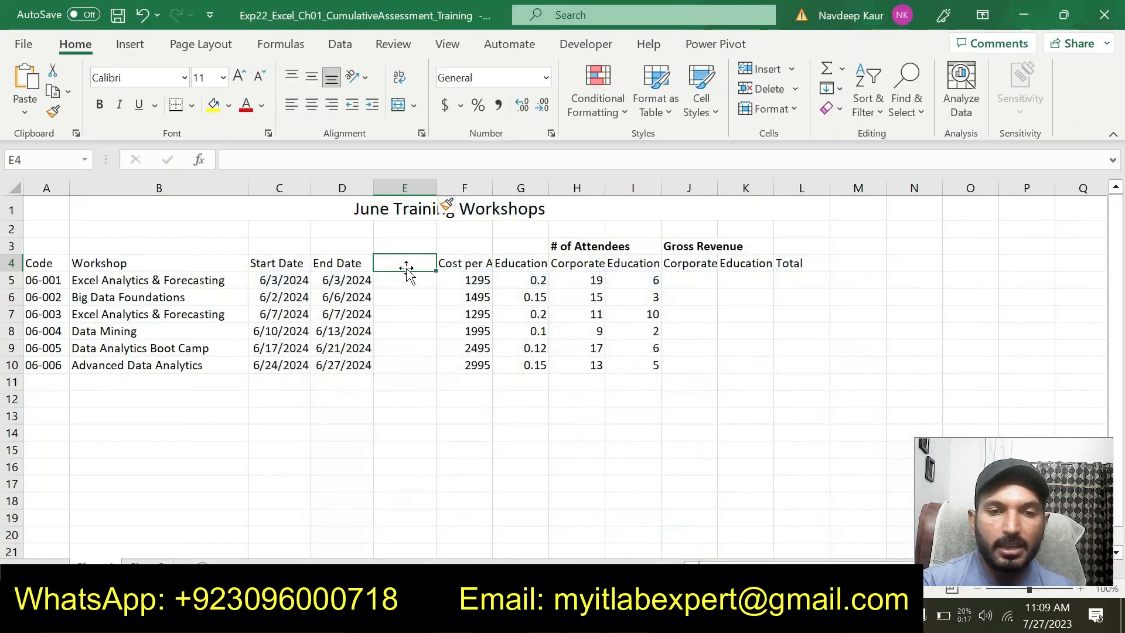
type("#")
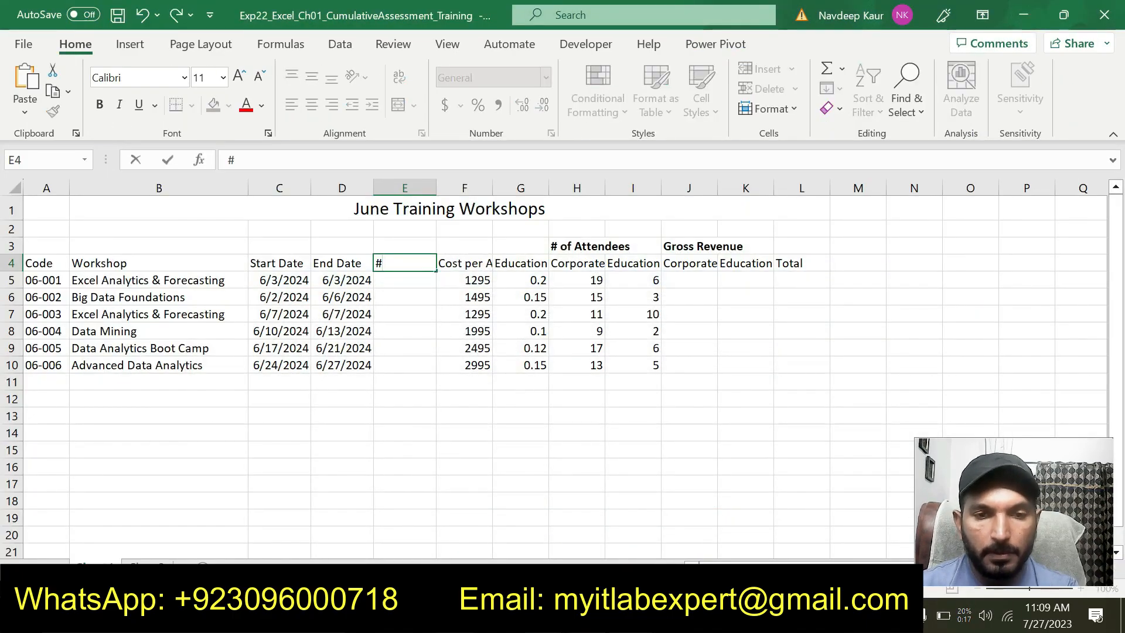
type(" of D")
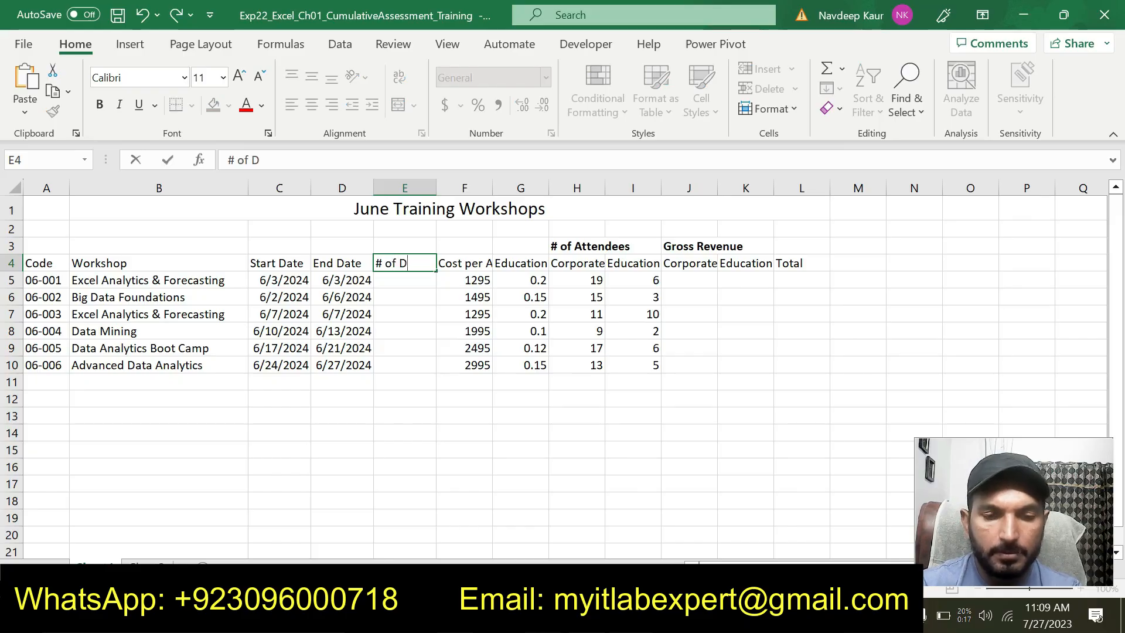
type("ya")
key("BackSpace")
key("BackSpace")
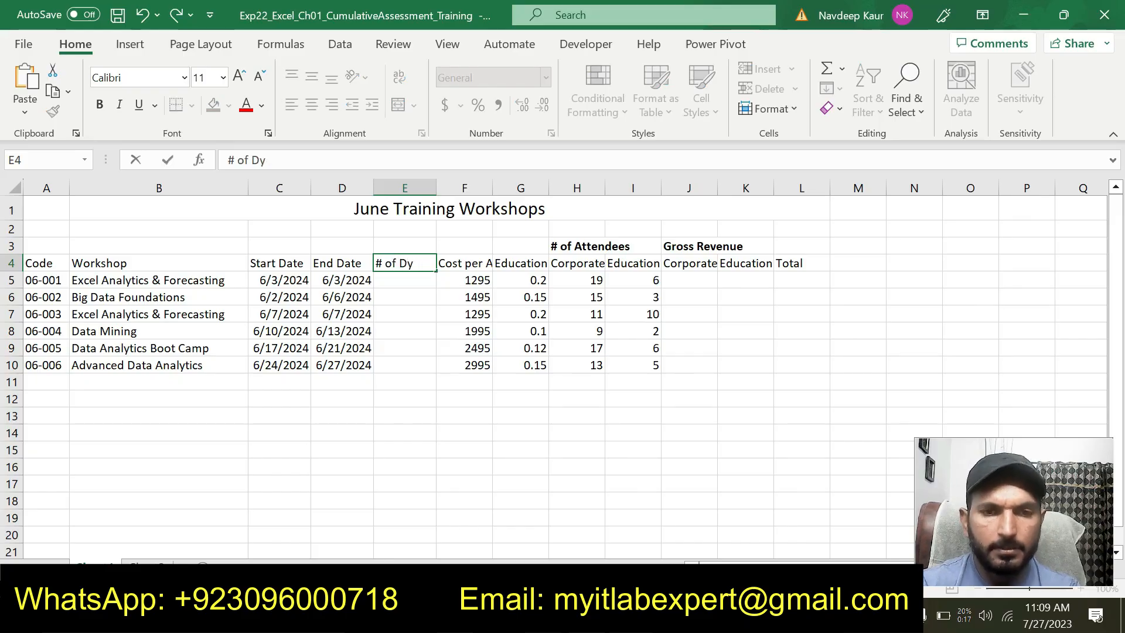
type("ays")
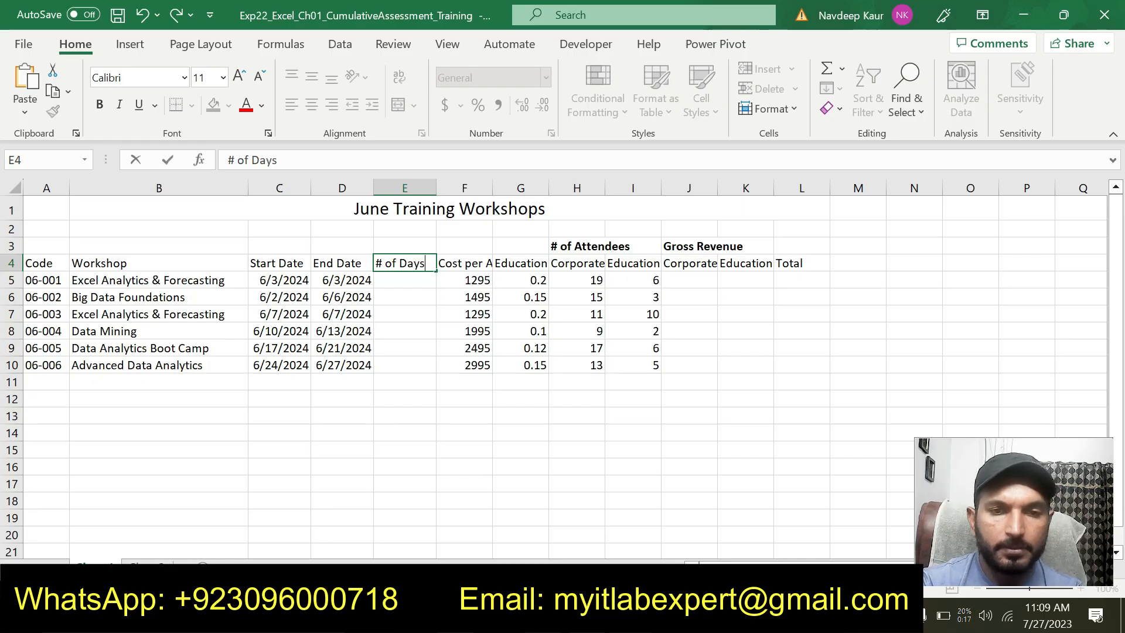
left_click(464, 432)
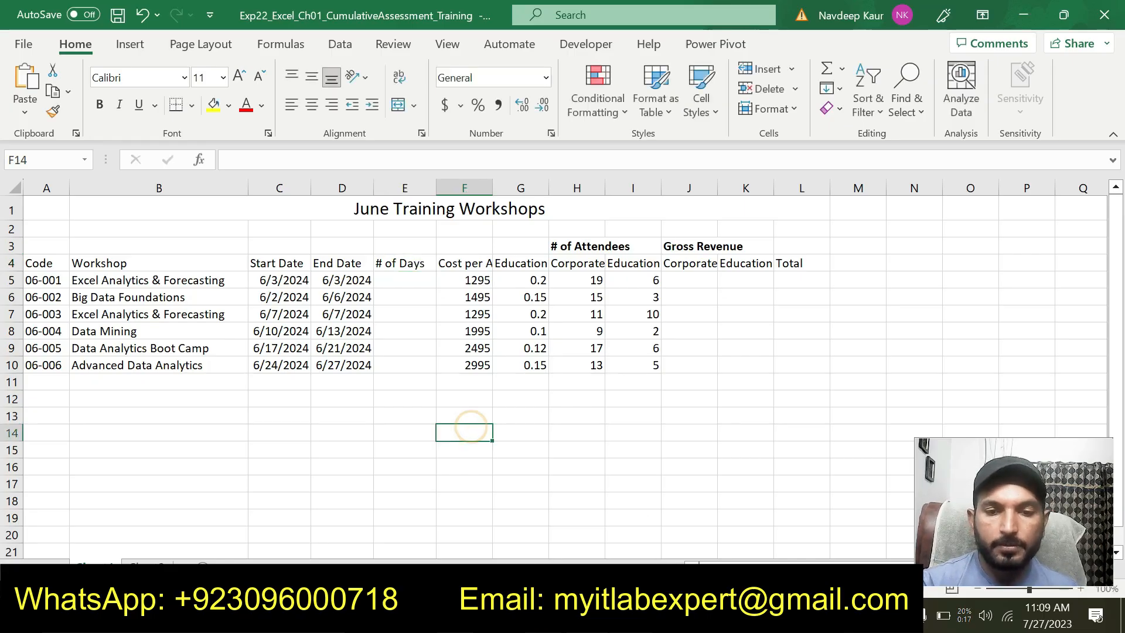
Switch to the Word instructions and remove the turquoise highlight from the step 8 text
key("alt+Tab")
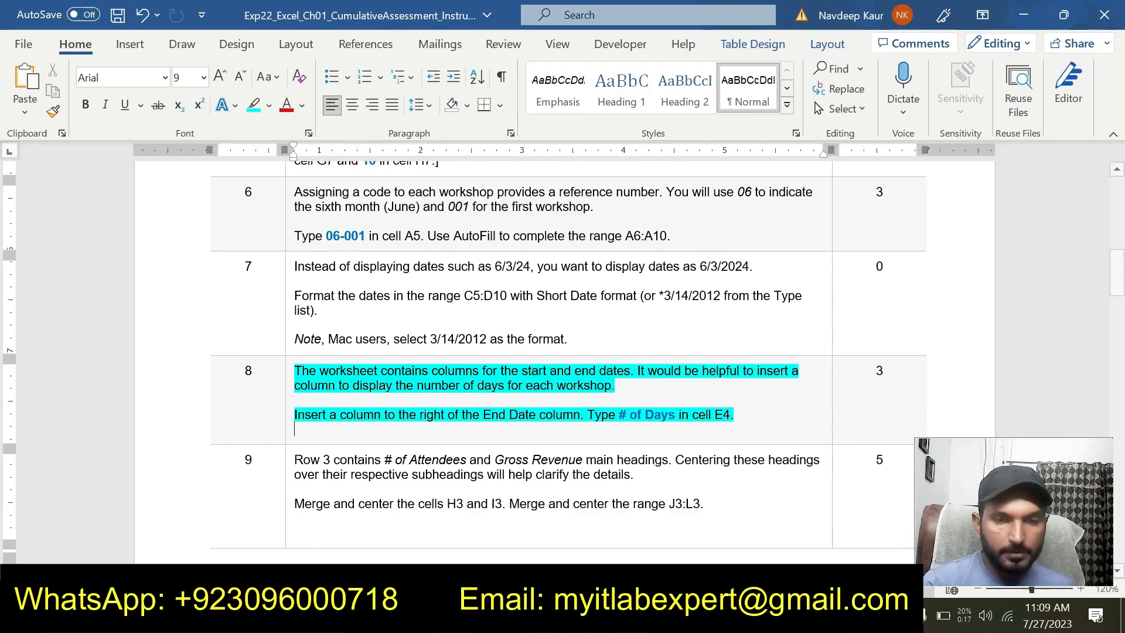
mouse_move(736, 415)
left_mouse_down()
mouse_move(463, 386)
mouse_move(296, 385)
mouse_move(295, 370)
mouse_move(363, 375)
left_mouse_up()
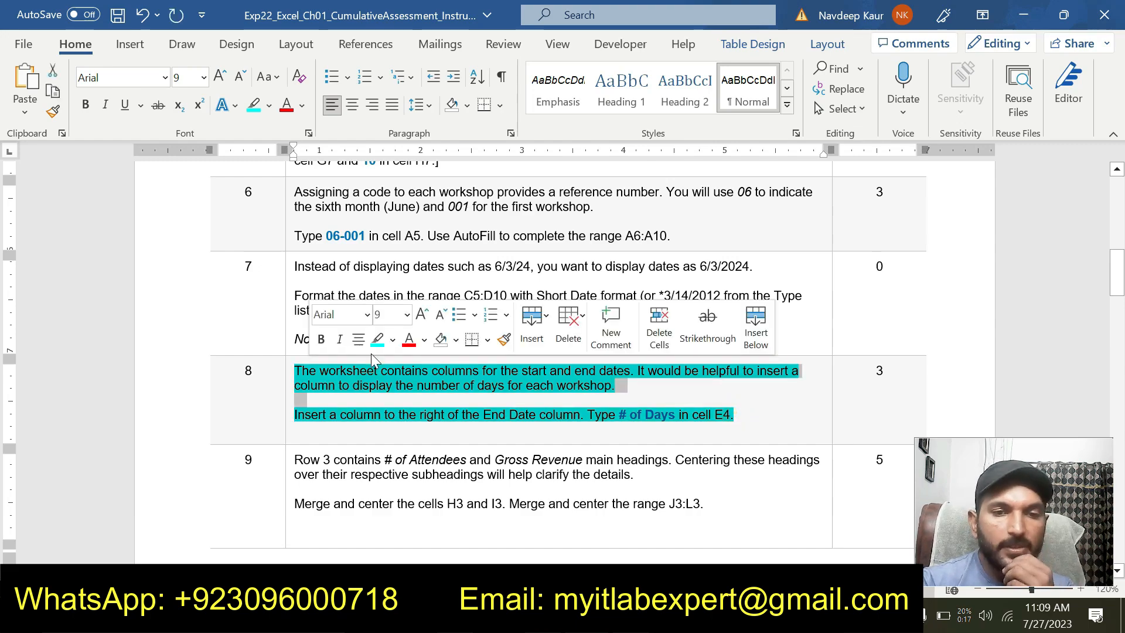
left_click(372, 359)
left_click(740, 414)
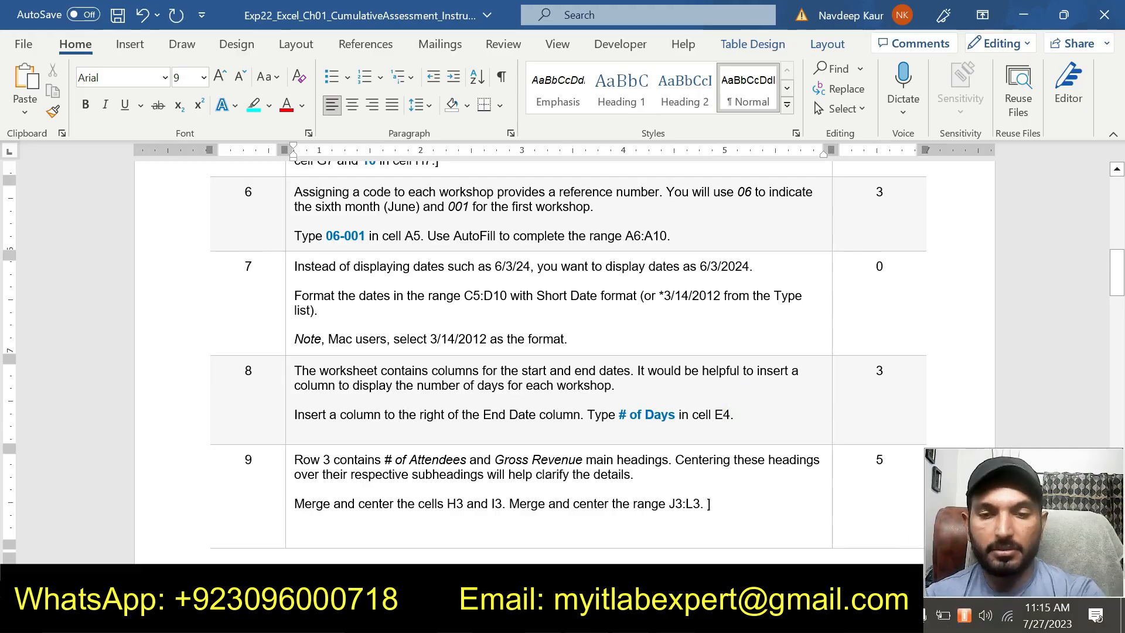
Highlight the step 9 text about centering the row 3 main headings in turquoise
scroll(709, 504, "down", 1)
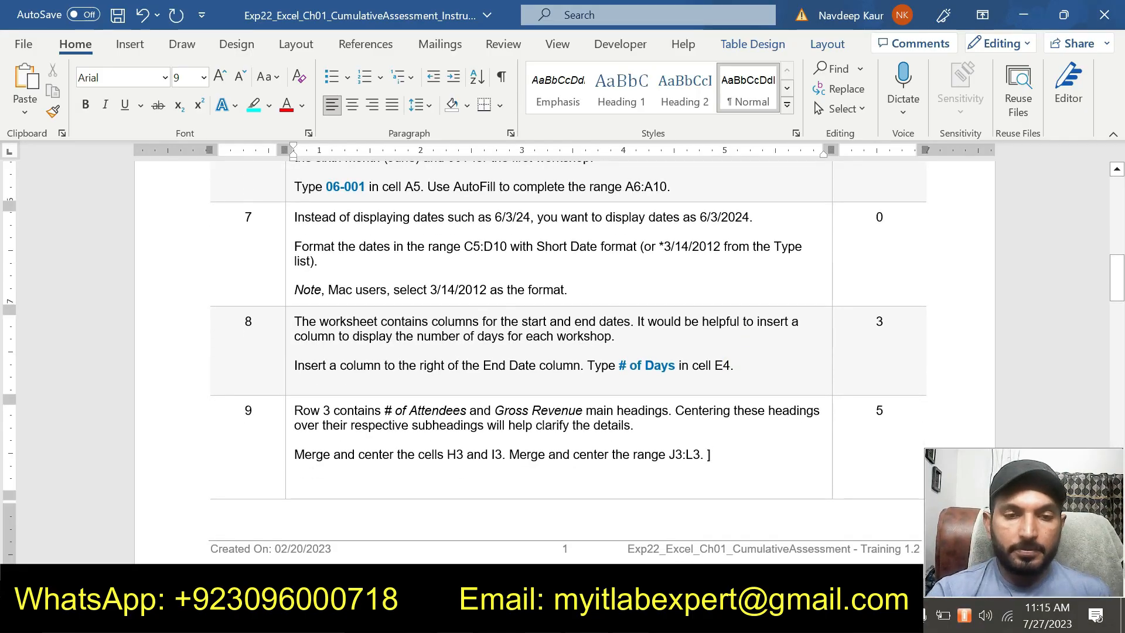
left_click_drag(295, 410, 699, 455)
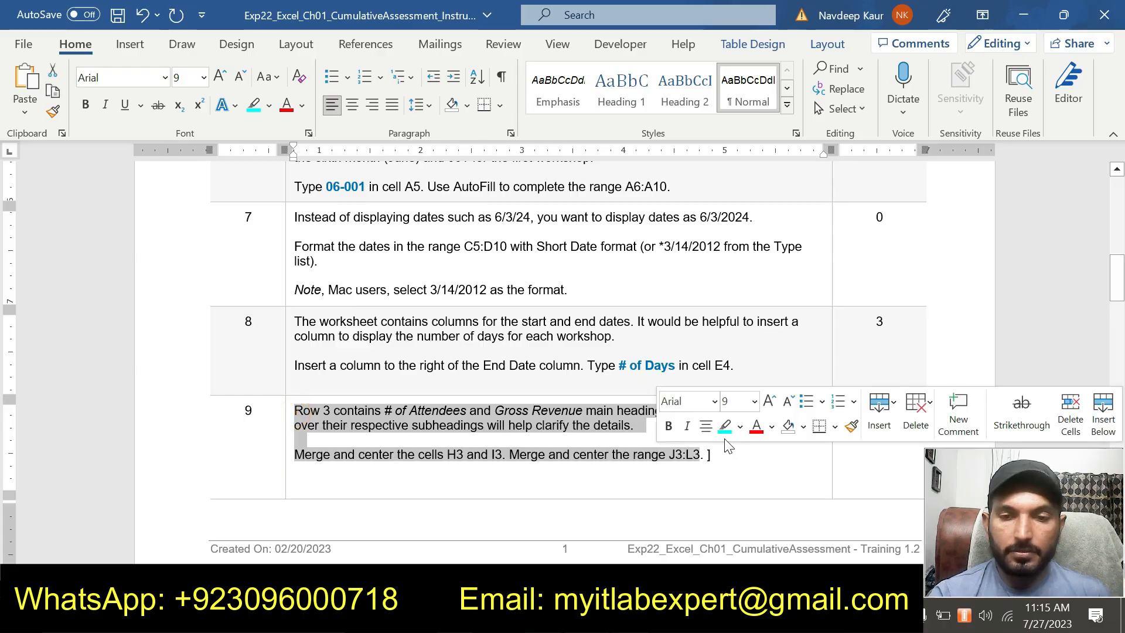
left_click(726, 426)
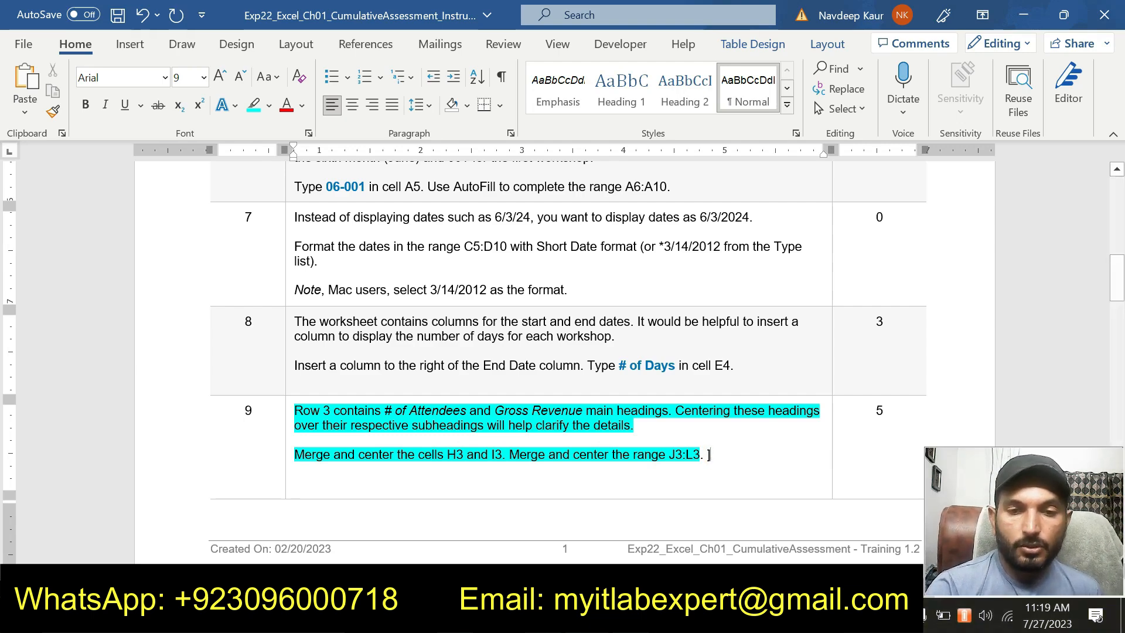
Switch to the Excel workbook and merge and center the # of Attendees heading across cells H3 and I3
mouse_move(631, 622)
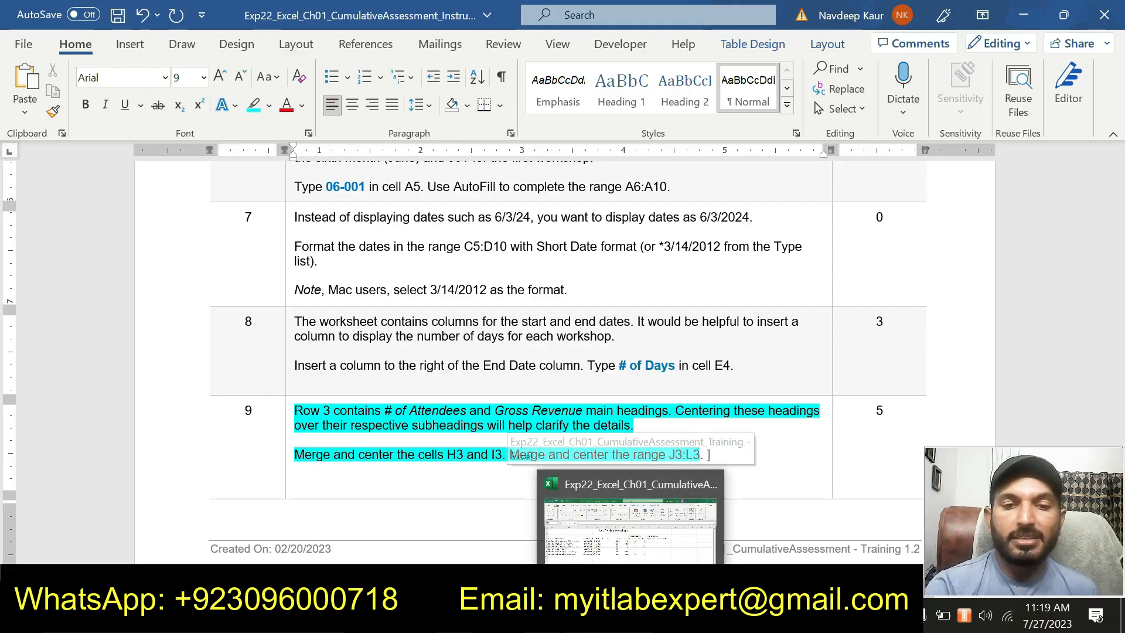
left_click(554, 499)
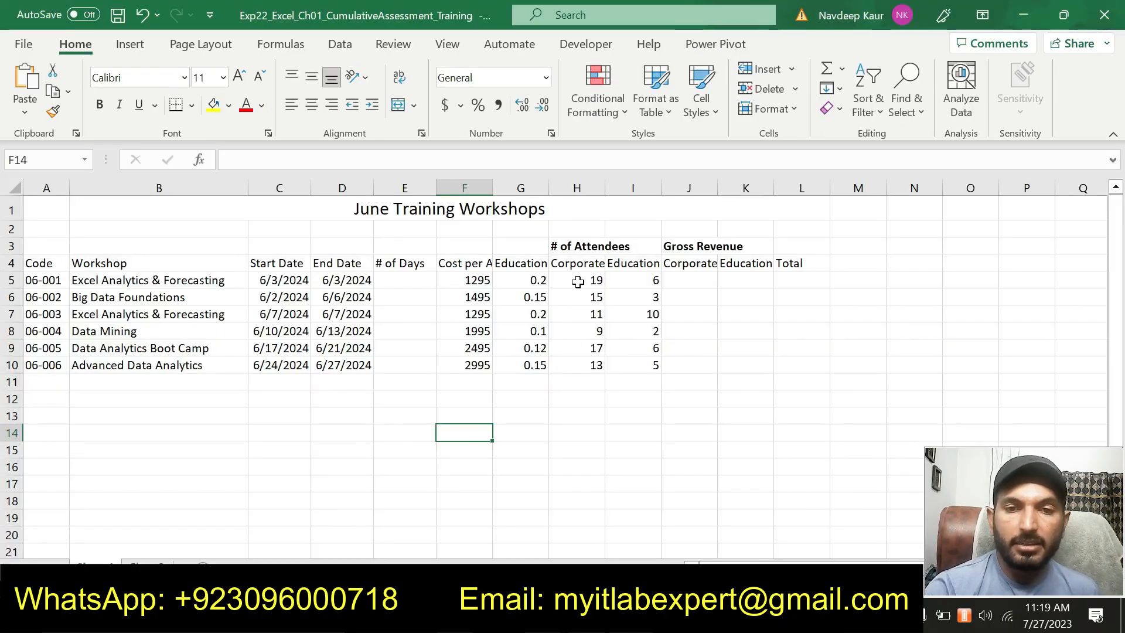
left_click(576, 263)
left_click(579, 247)
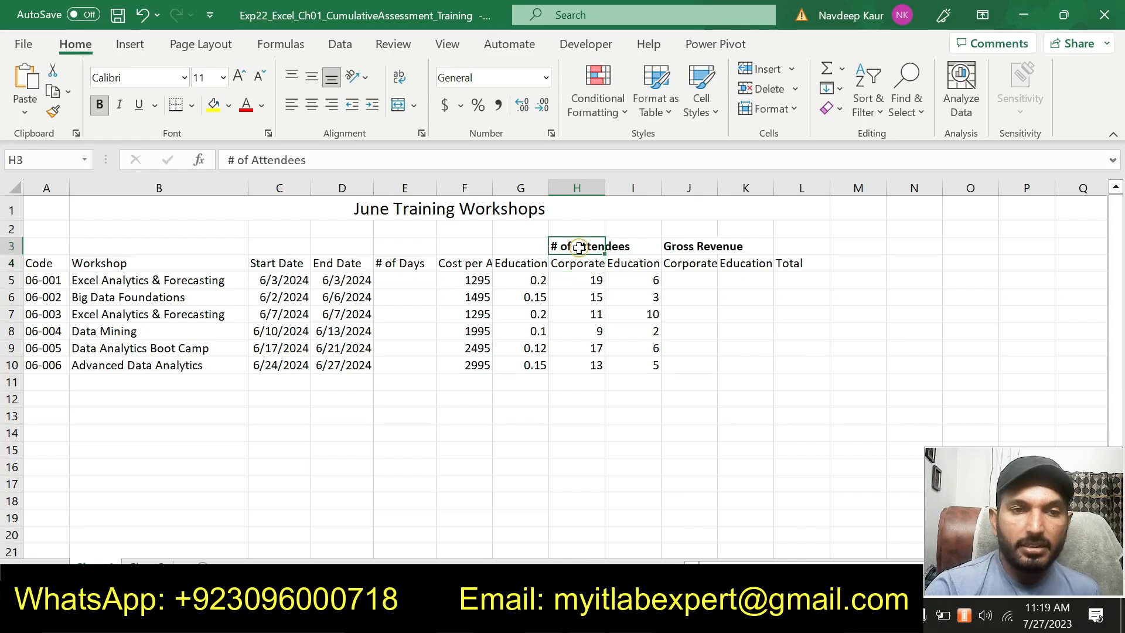
left_click(620, 249)
left_click(567, 249)
left_click_drag(596, 249, 636, 247)
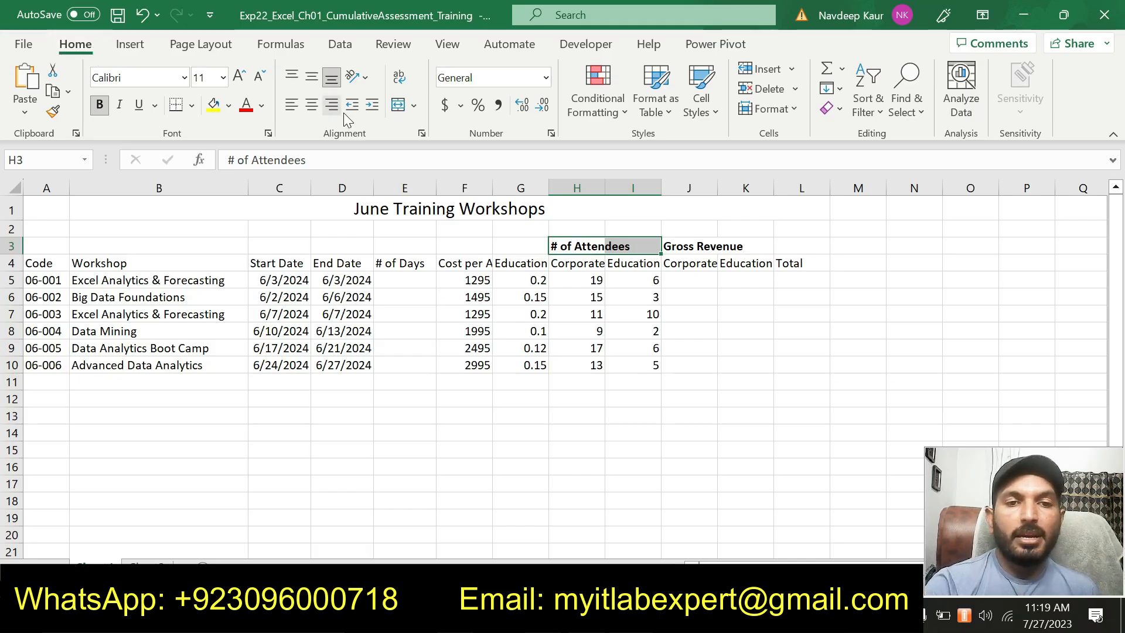
left_click(417, 105)
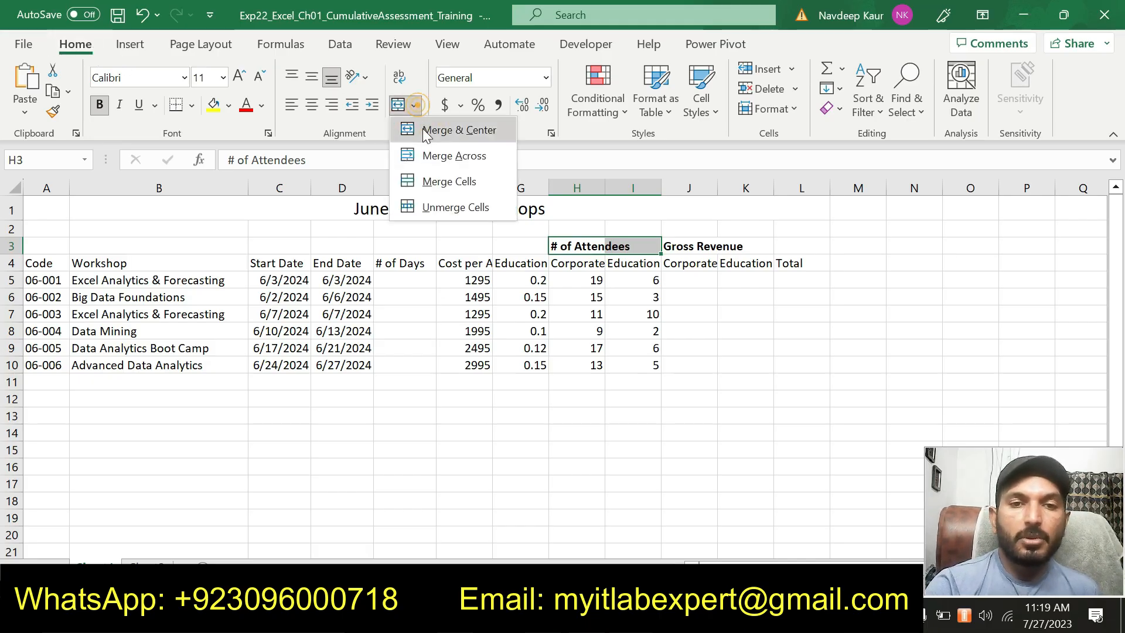
left_click(423, 128)
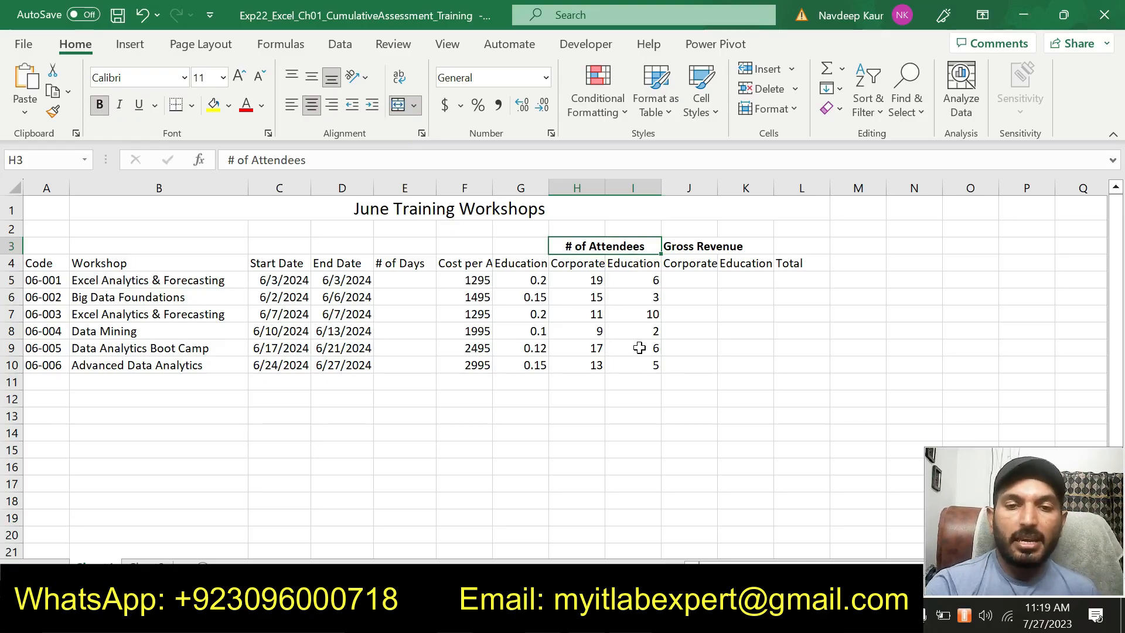
Check the second range of step 9 in the Word instructions, then merge and center the Gross Revenue heading across J3:L3 in the Excel workbook
key("alt+Tab")
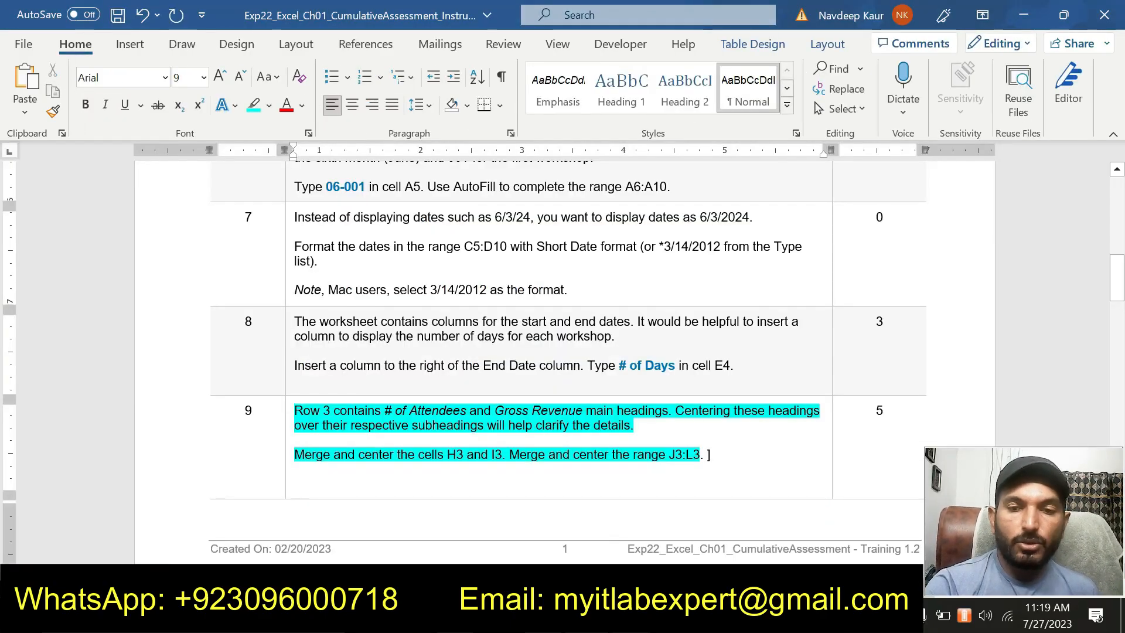
left_click_drag(693, 455, 669, 455)
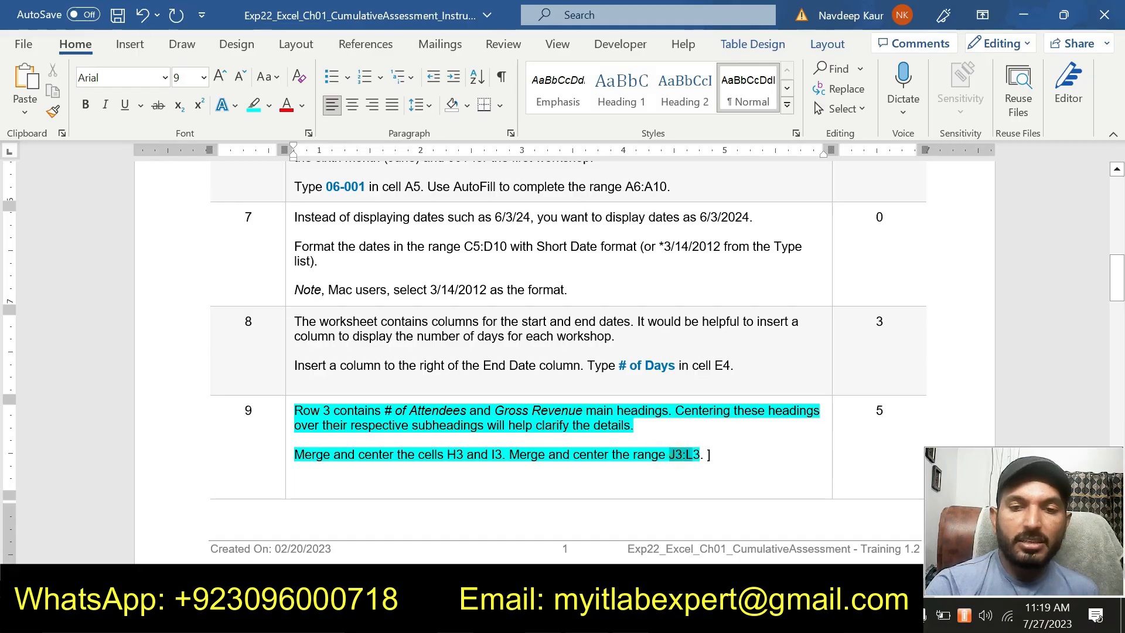
key("alt+Tab")
left_click_drag(699, 252, 807, 246)
left_click(414, 105)
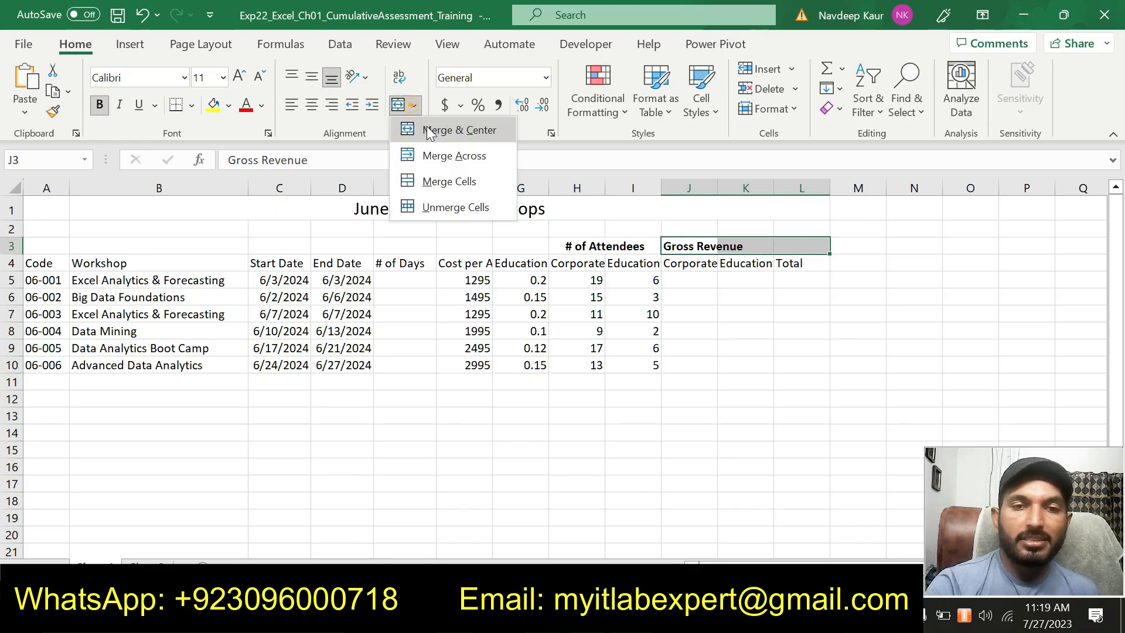
left_click(428, 129)
left_click(673, 434)
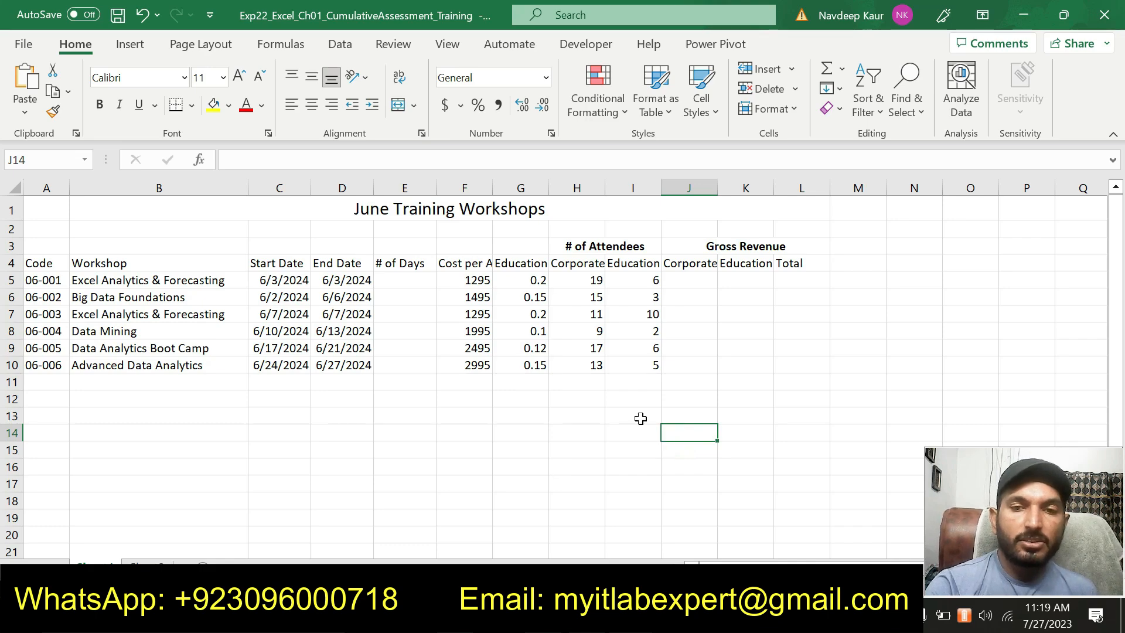
Switch to the Word instructions and remove the turquoise highlight from the step 9 text
key("alt+Tab")
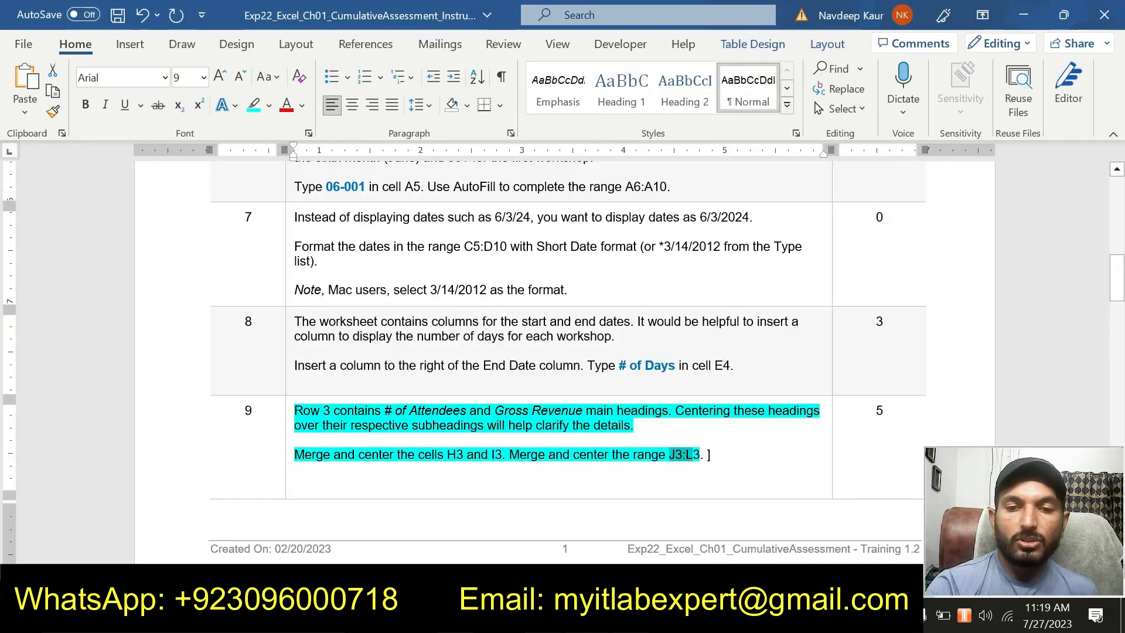
left_click_drag(700, 455, 314, 412)
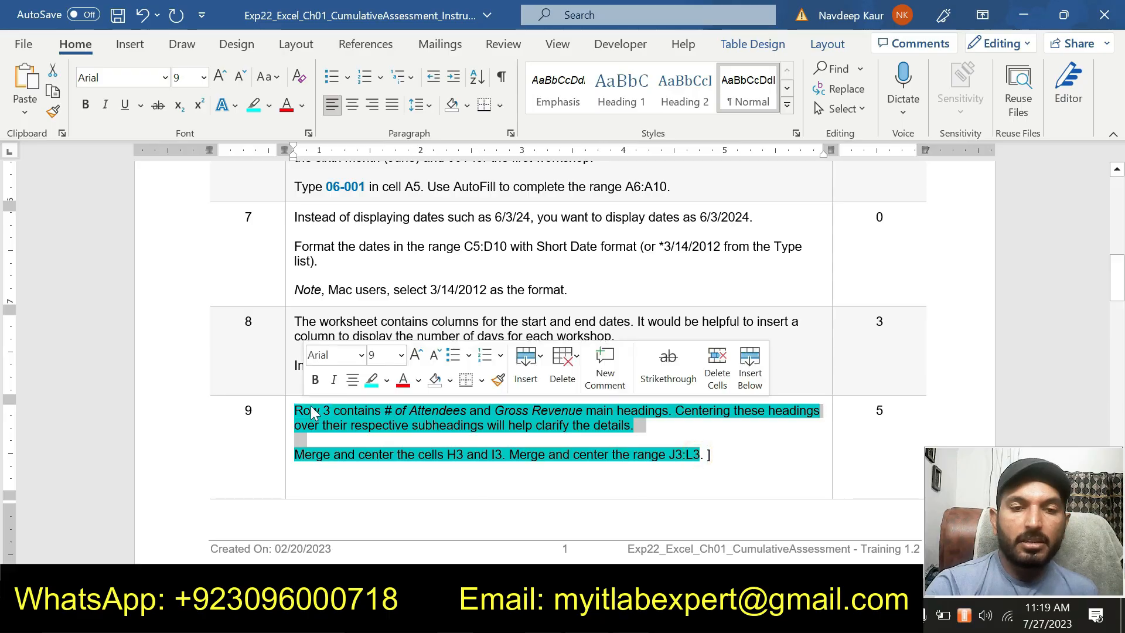
left_click(372, 379)
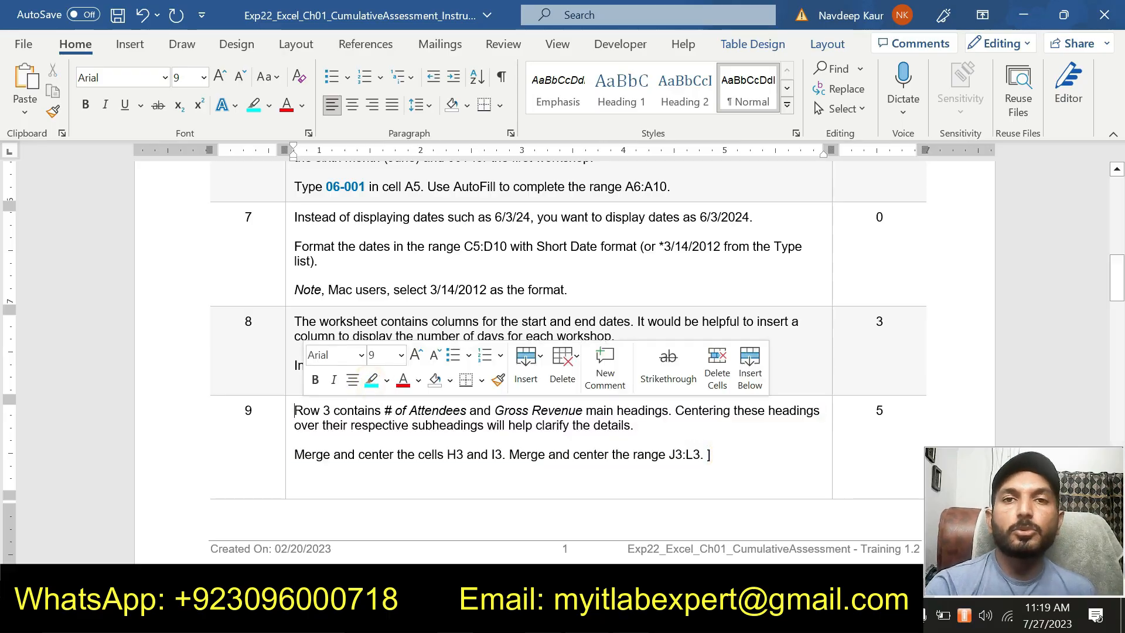
Look over the following instructions and highlight the step 10 text about formatting the row 4 headings in turquoise
scroll(607, 393, "down", 10)
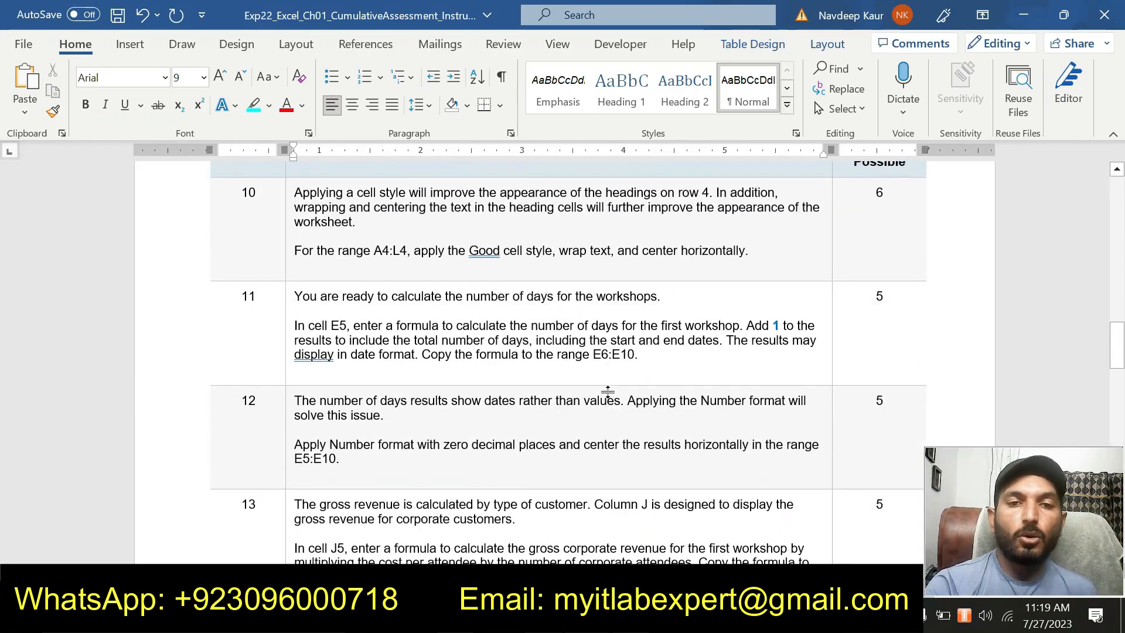
scroll(608, 393, "down", 20)
scroll(608, 393, "down", 3)
scroll(607, 393, "up", 20)
scroll(607, 393, "up", 8)
left_click_drag(749, 456, 295, 399)
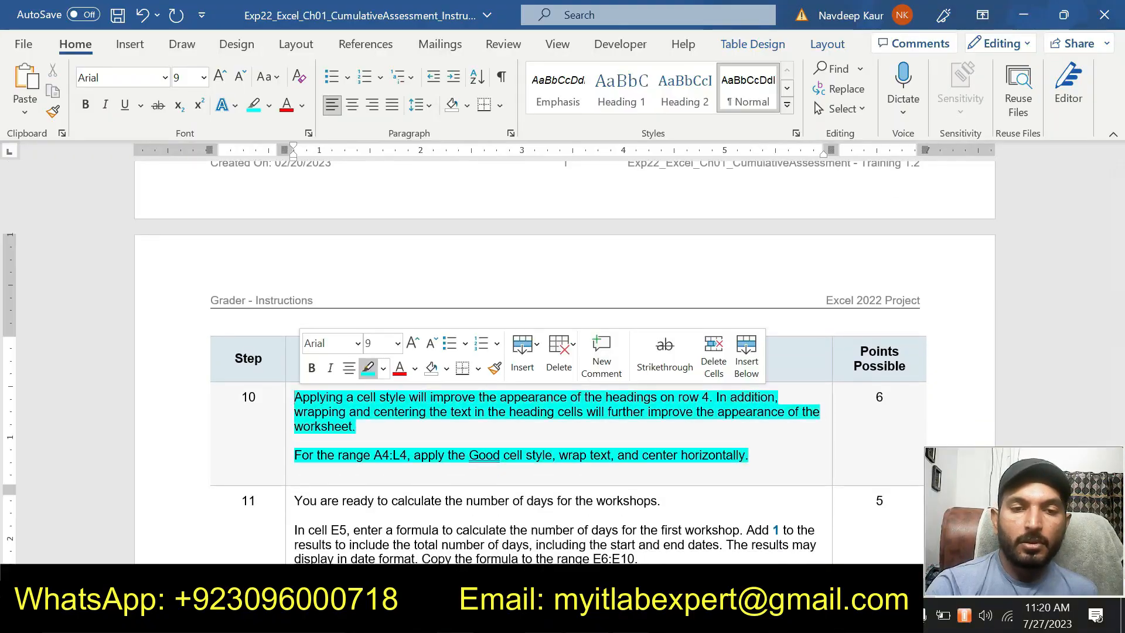
left_click(368, 370)
Copy the range reference A4:L4 from step 10, select that range in the Excel workbook and apply the Good cell style
scroll(394, 430, "down", 3)
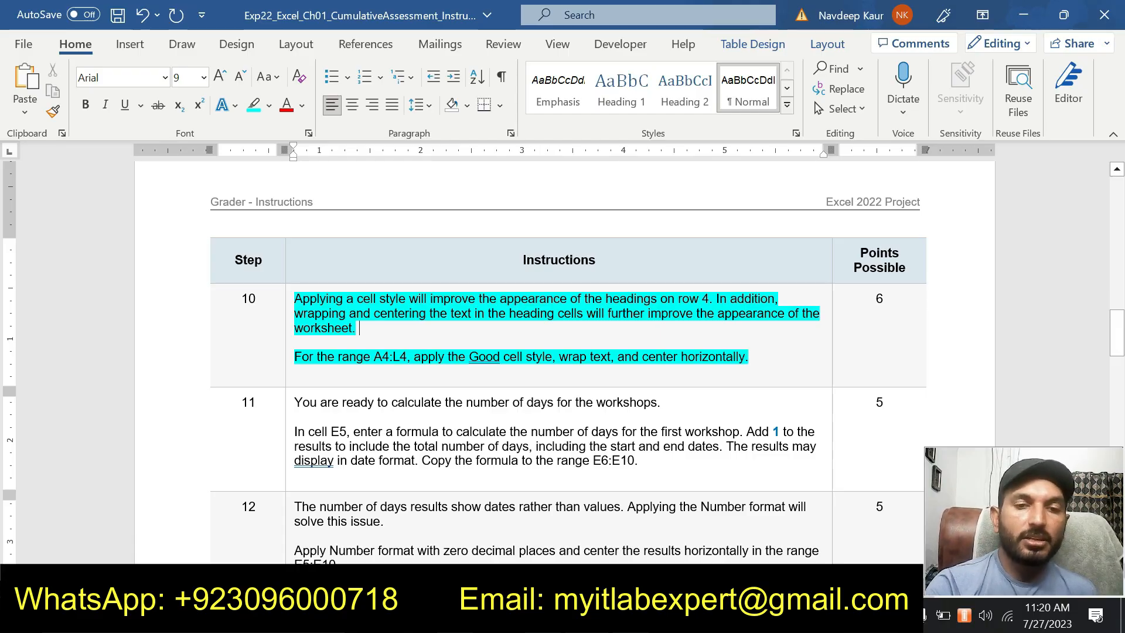
left_click_drag(374, 357, 406, 356)
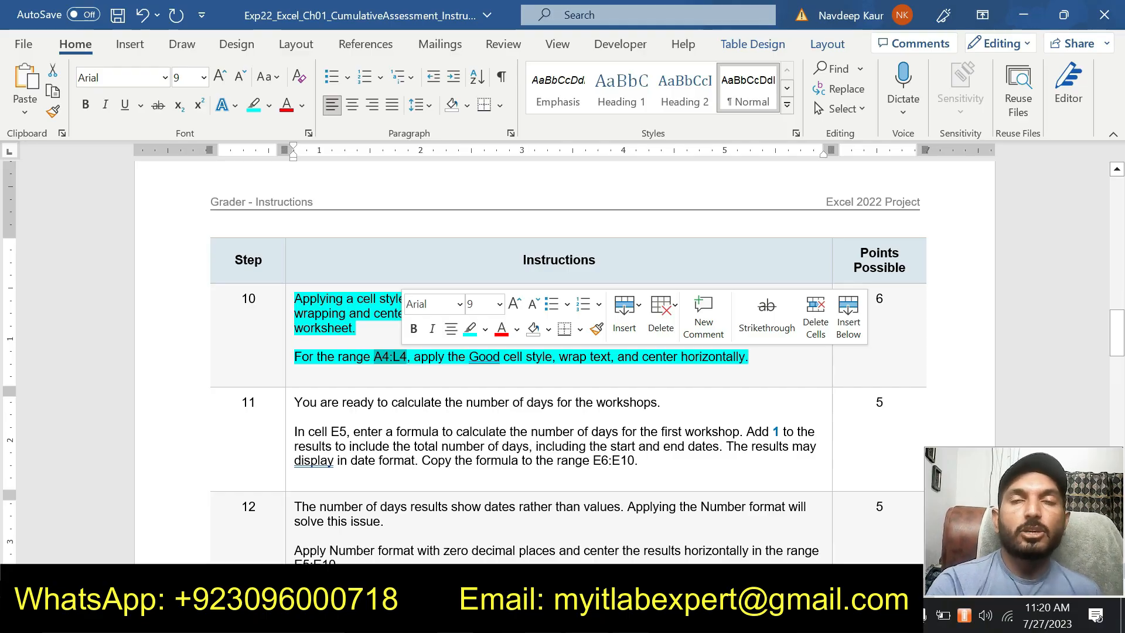
left_click(649, 371)
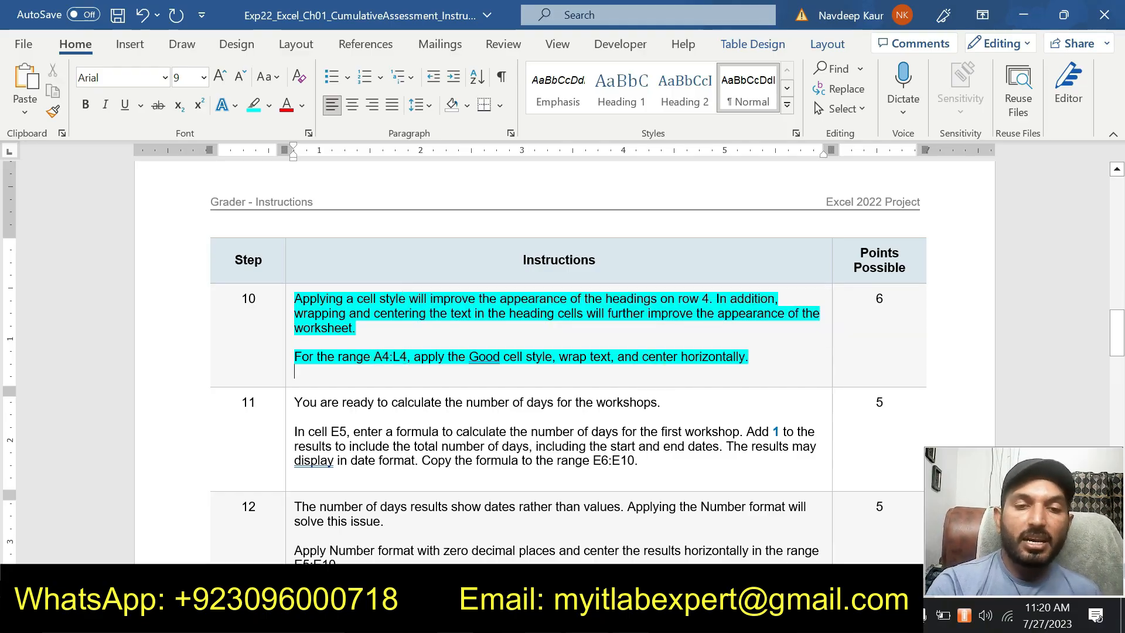
left_click_drag(345, 356, 407, 356)
key("ctrl+c")
left_click(384, 366)
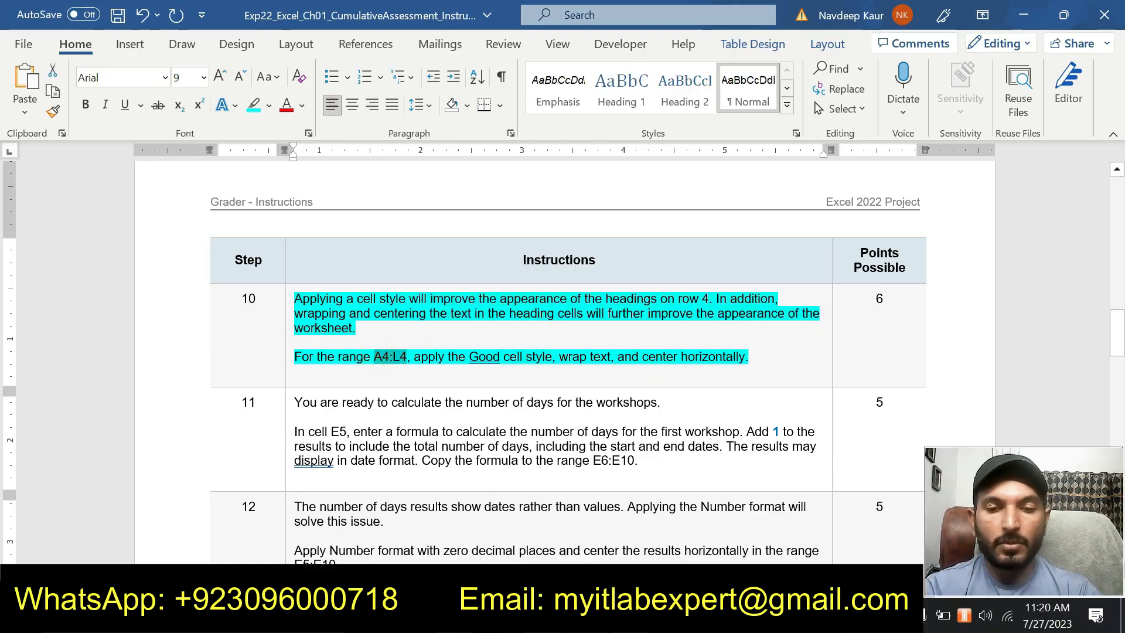
key("alt+Tab")
left_click(54, 160)
key("ctrl+v")
key("Return")
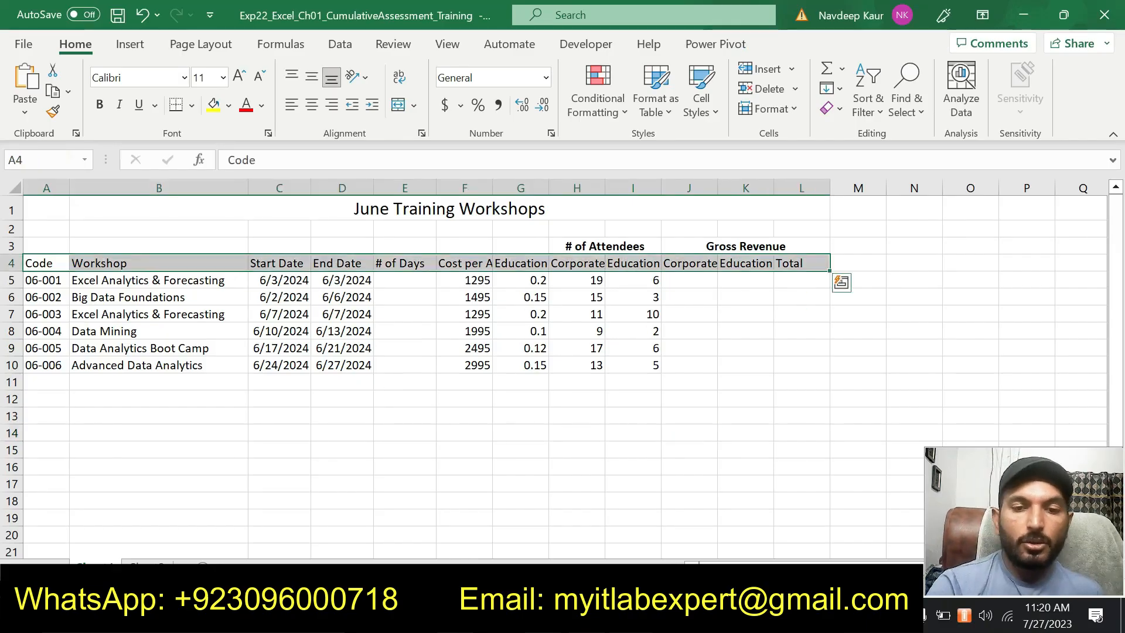
key("alt+Tab")
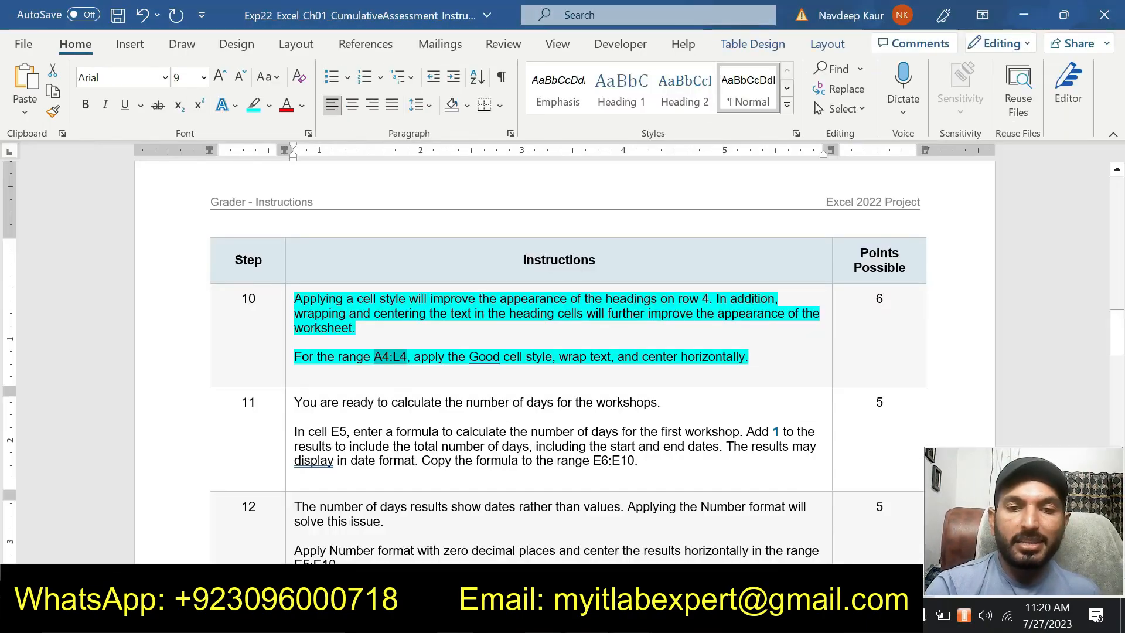
key("alt+Tab")
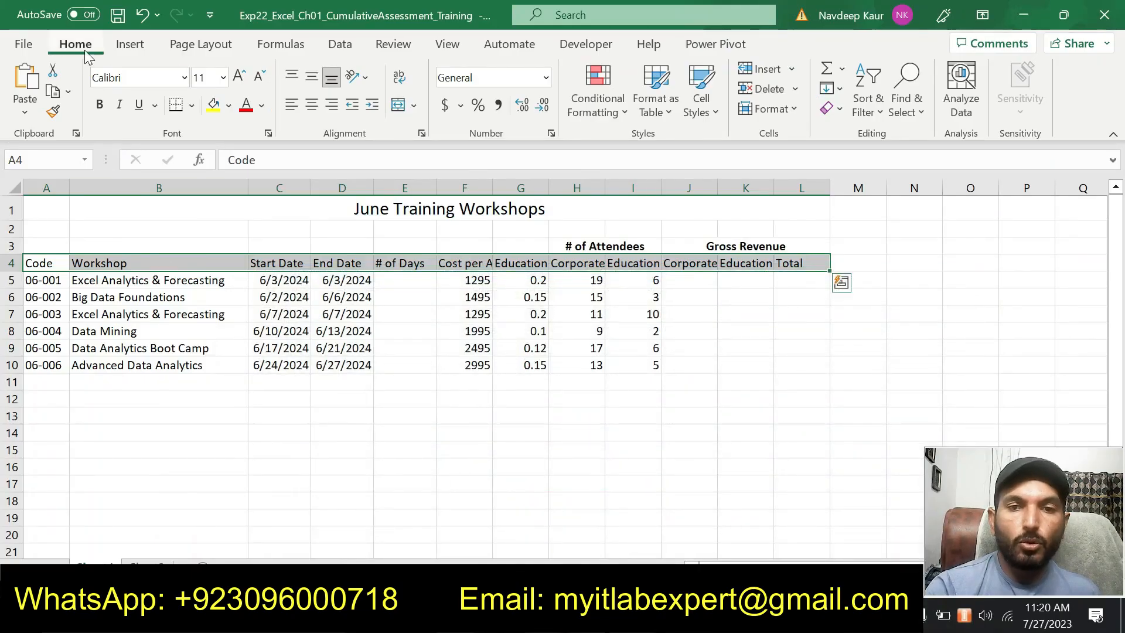
left_click(718, 112)
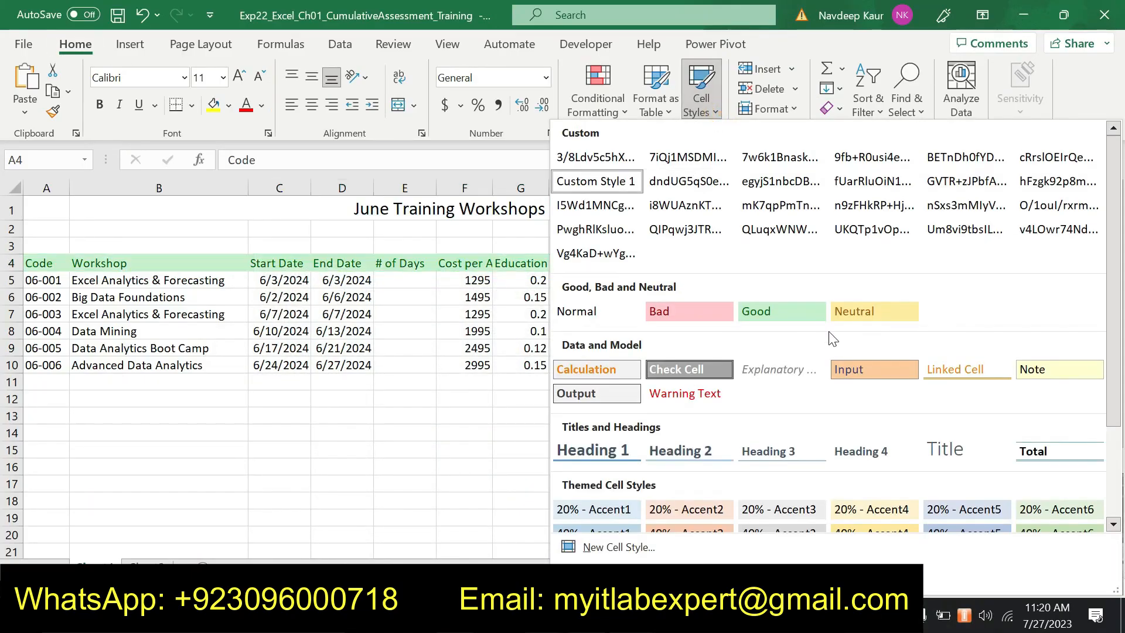
left_click(757, 312)
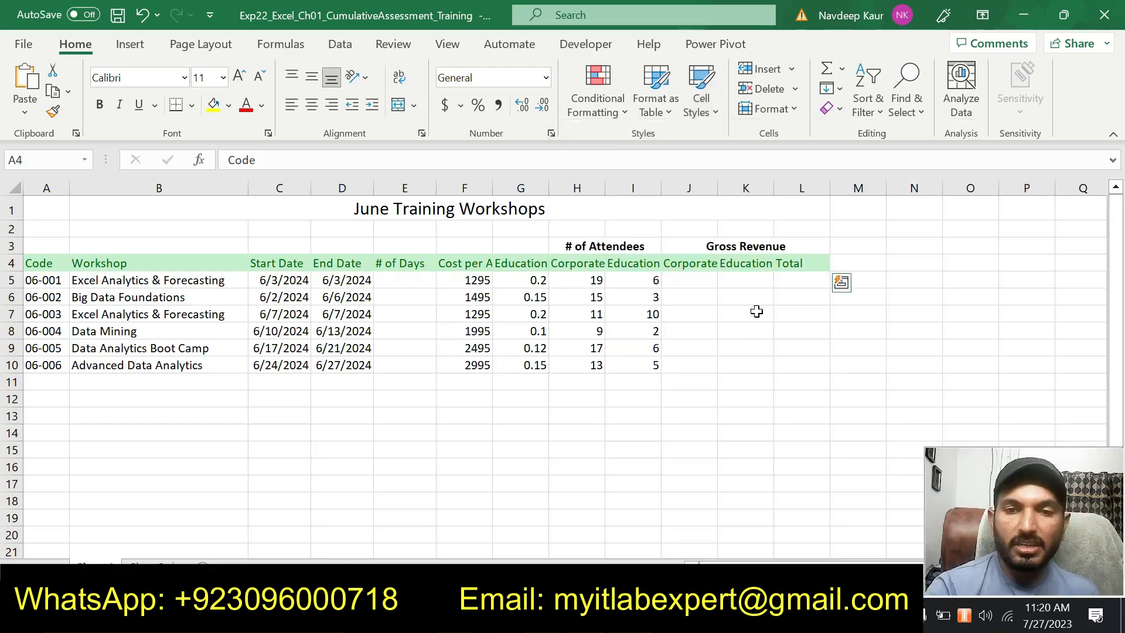
Recheck step 10 in the Word instructions, then wrap the text and center it horizontally in the heading cells A4:L4 of the workbook
key("alt+Tab")
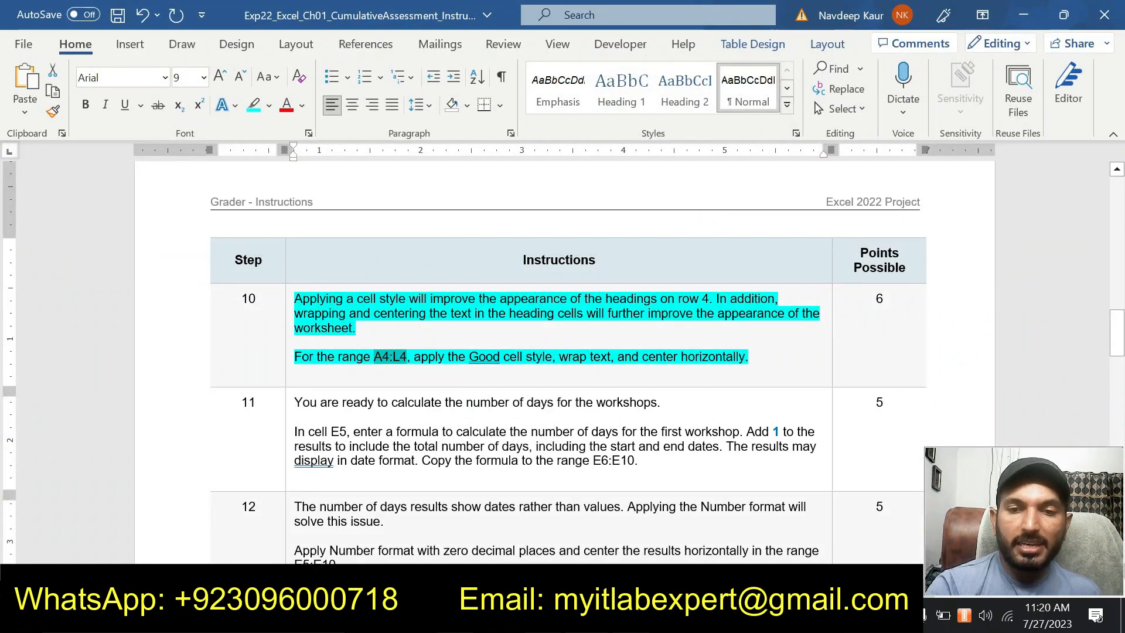
key("alt+Tab")
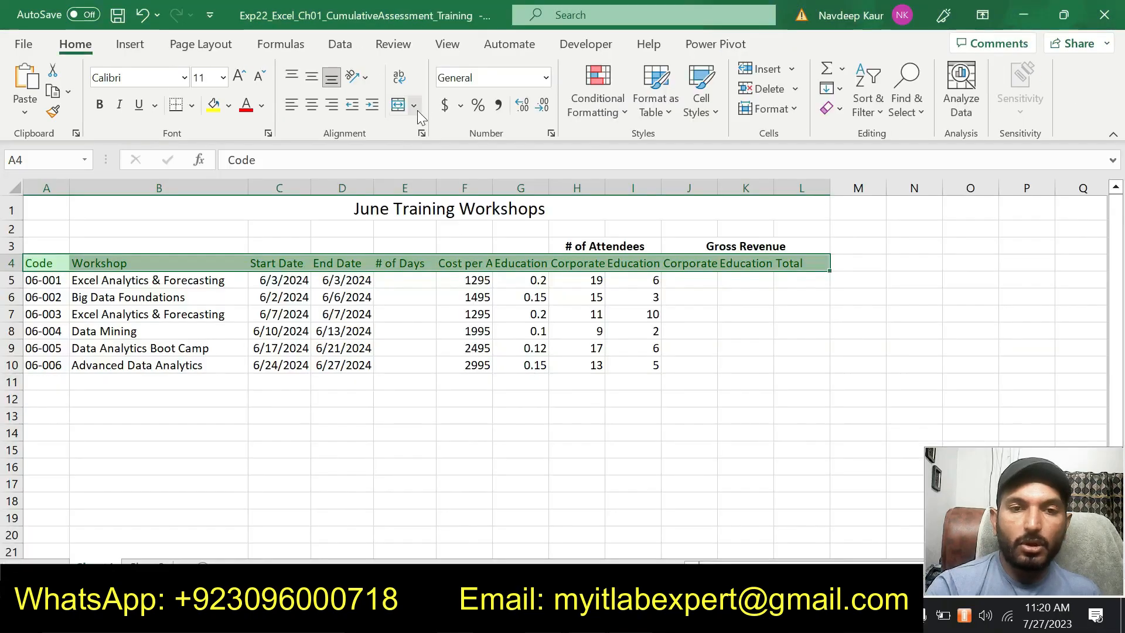
left_click(406, 85)
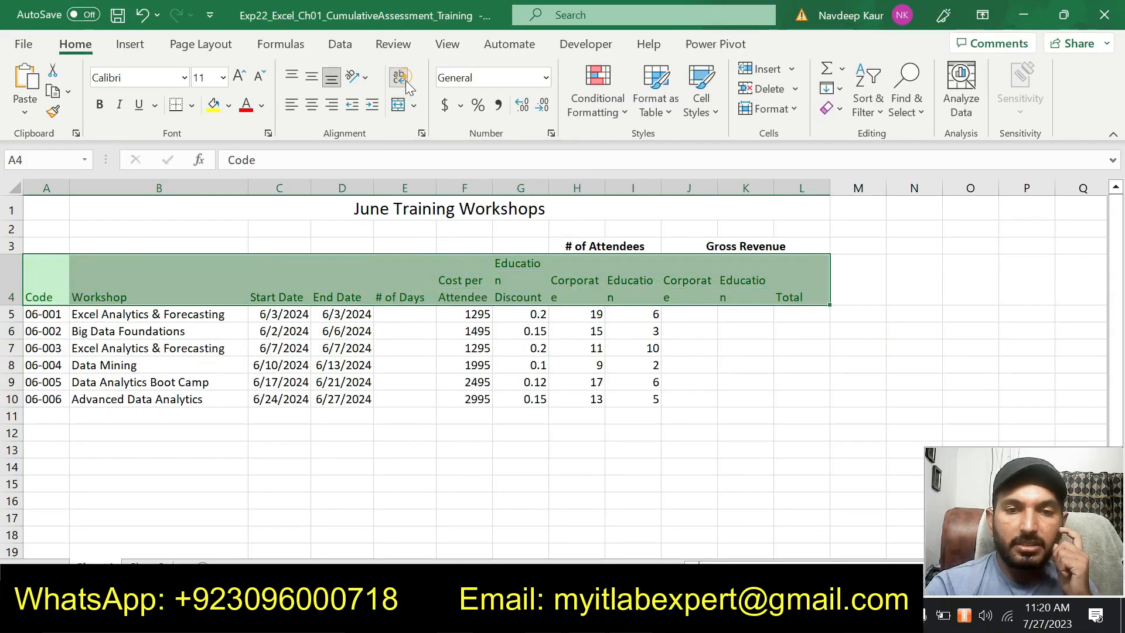
left_click(312, 106)
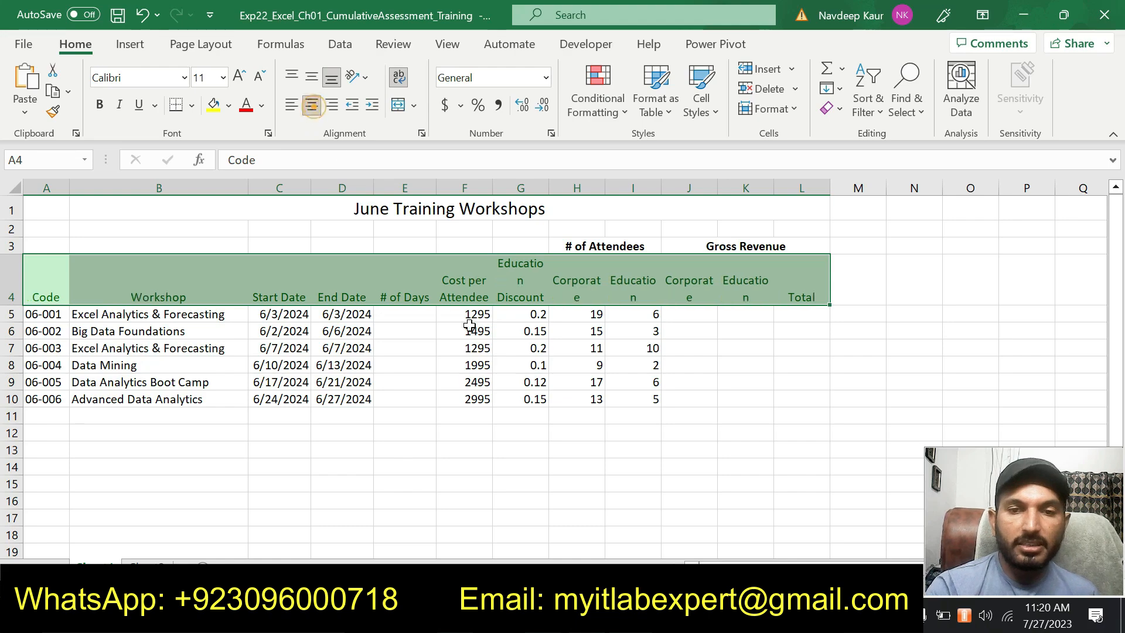
left_click(519, 482)
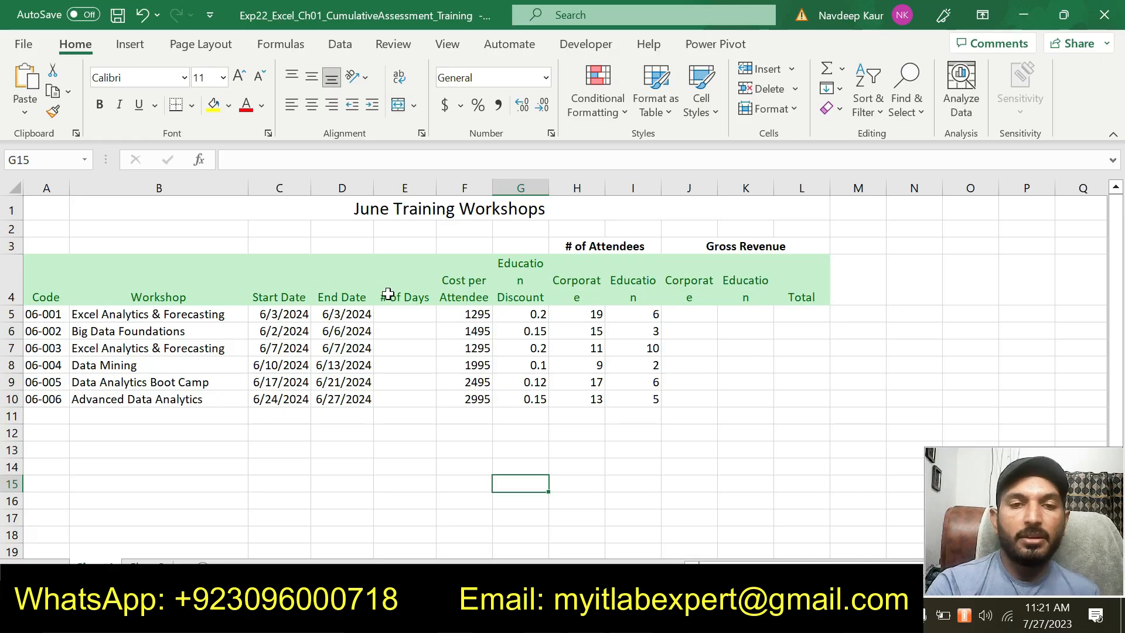
Switch to the Word instructions, remove the turquoise highlight from the step 10 text and highlight the step 11 text in turquoise
key("alt+Tab")
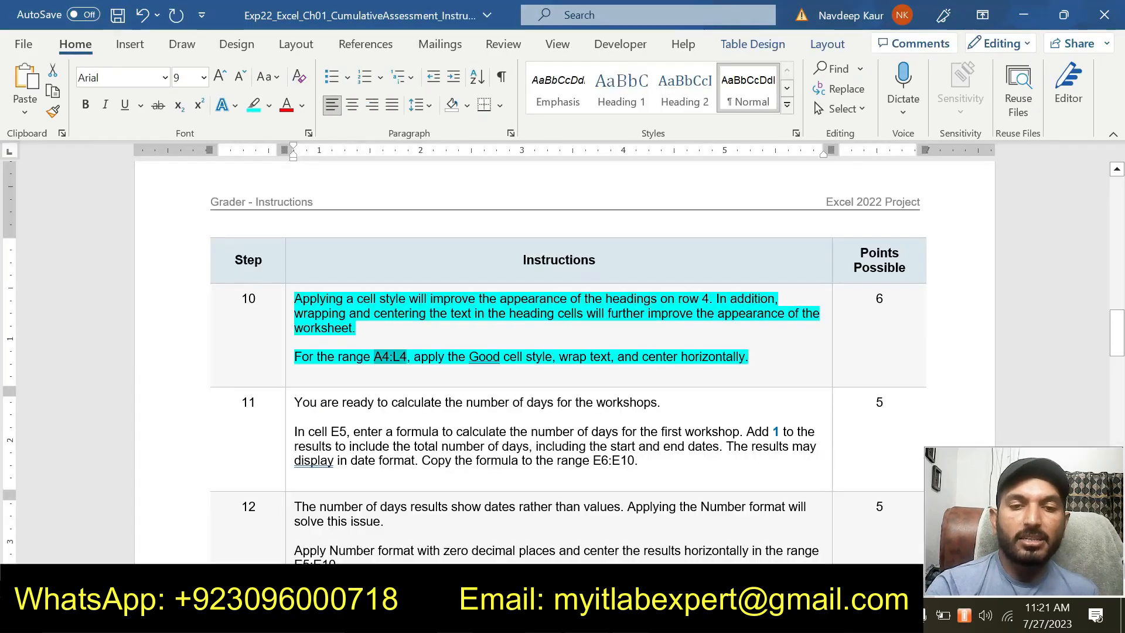
left_click_drag(751, 357, 295, 300)
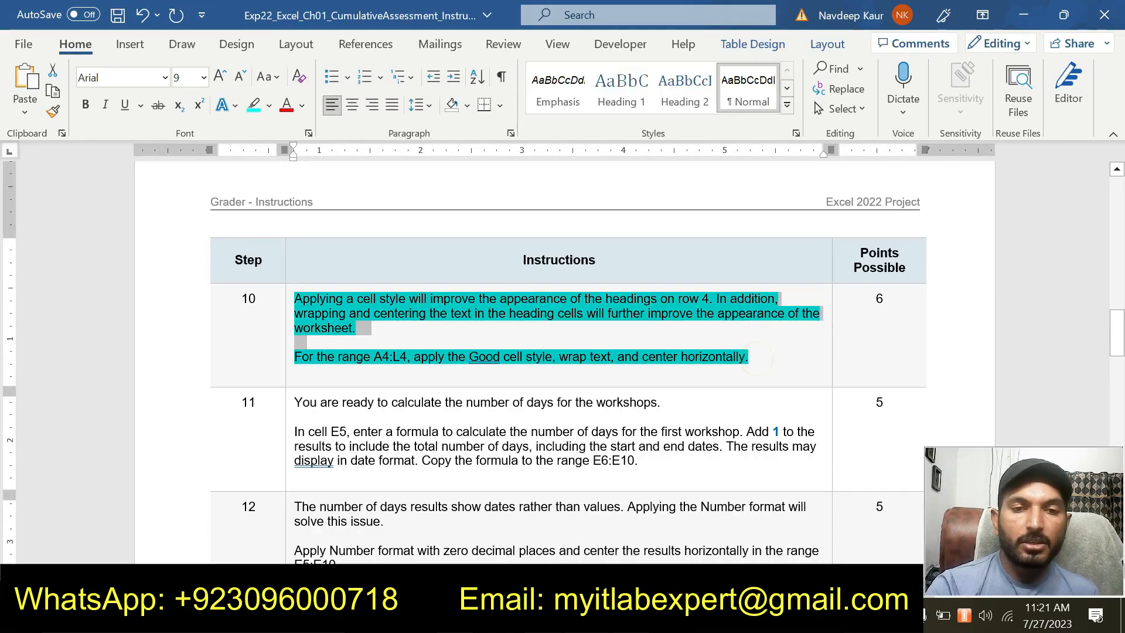
left_click(377, 274)
scroll(493, 392, "down", 2)
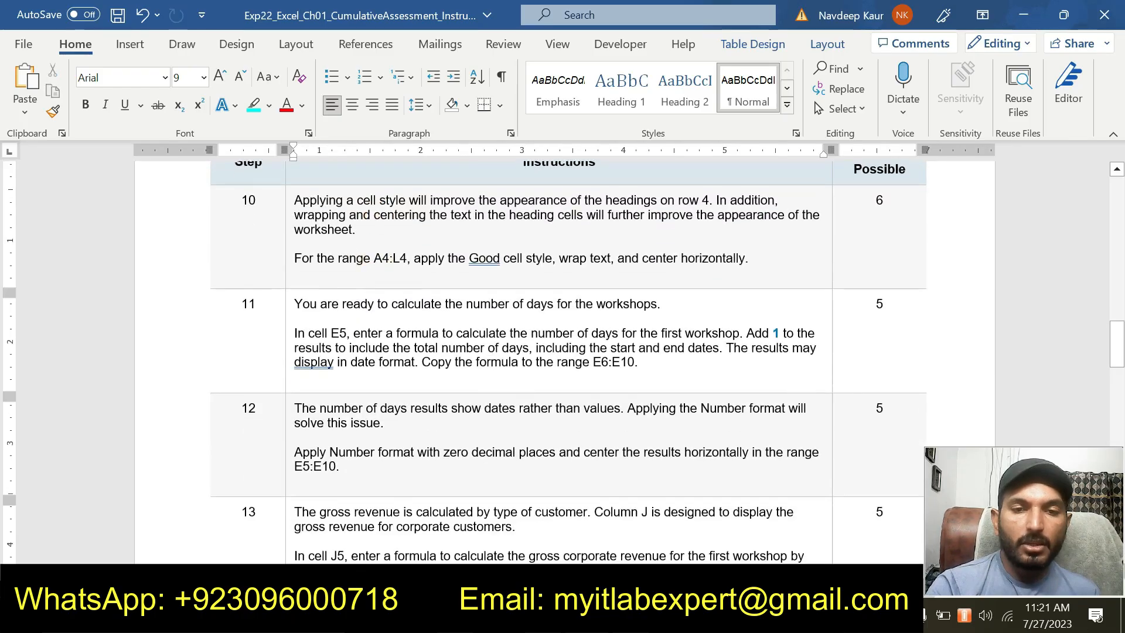
left_click_drag(661, 356, 294, 304)
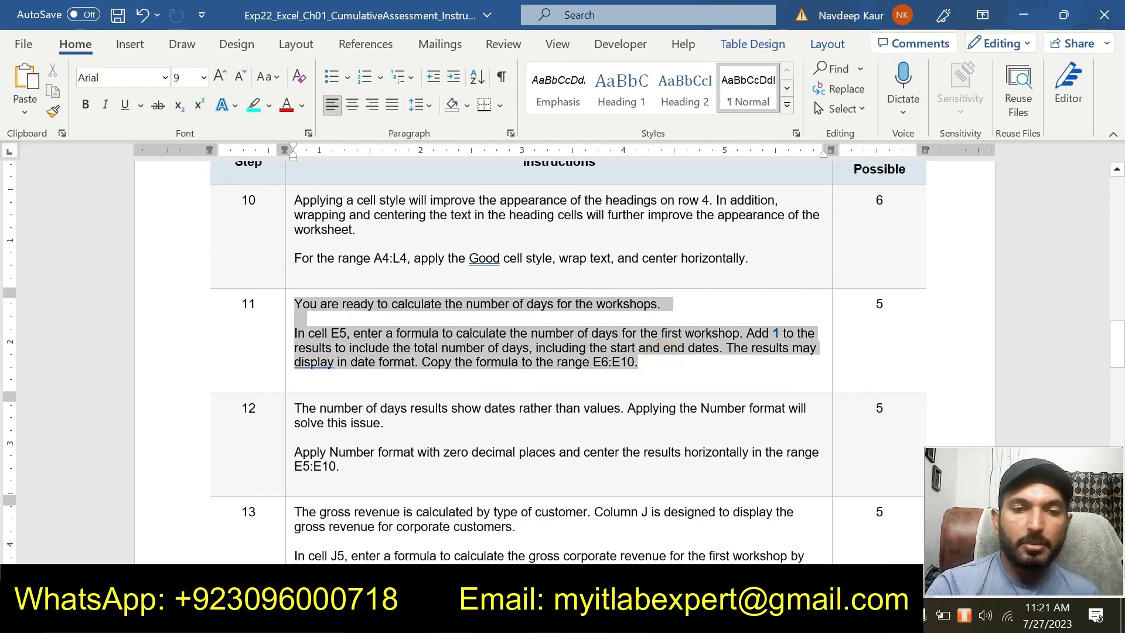
left_click(375, 275)
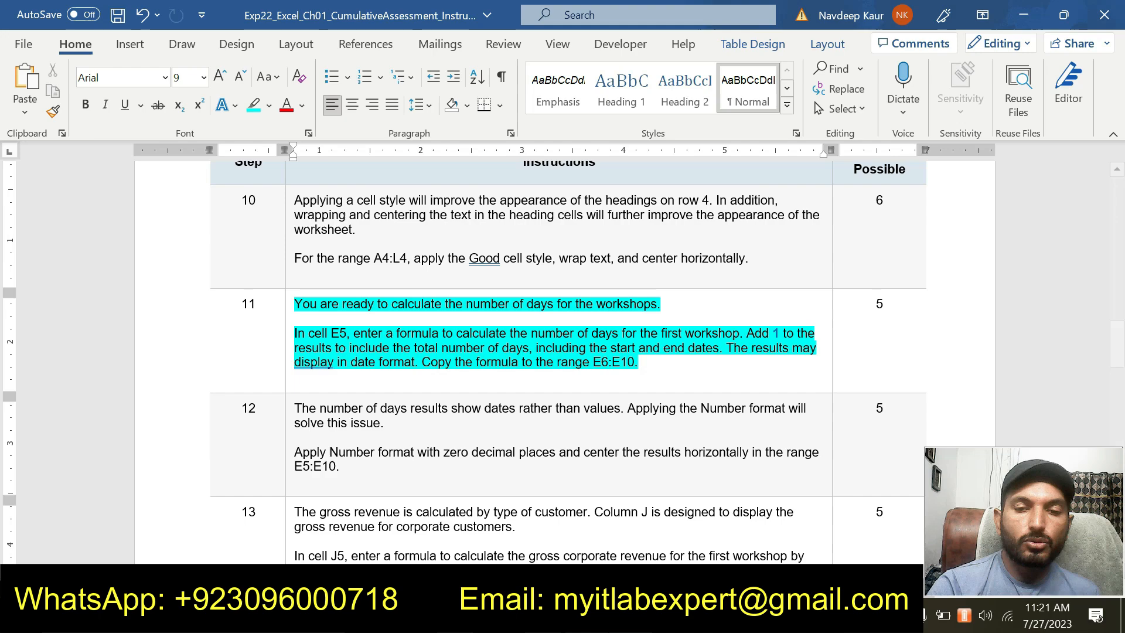
Recheck step 11 in the Word instructions and enter the formula =D5-C5 in cell E5 of the Excel workbook
key("alt+Tab")
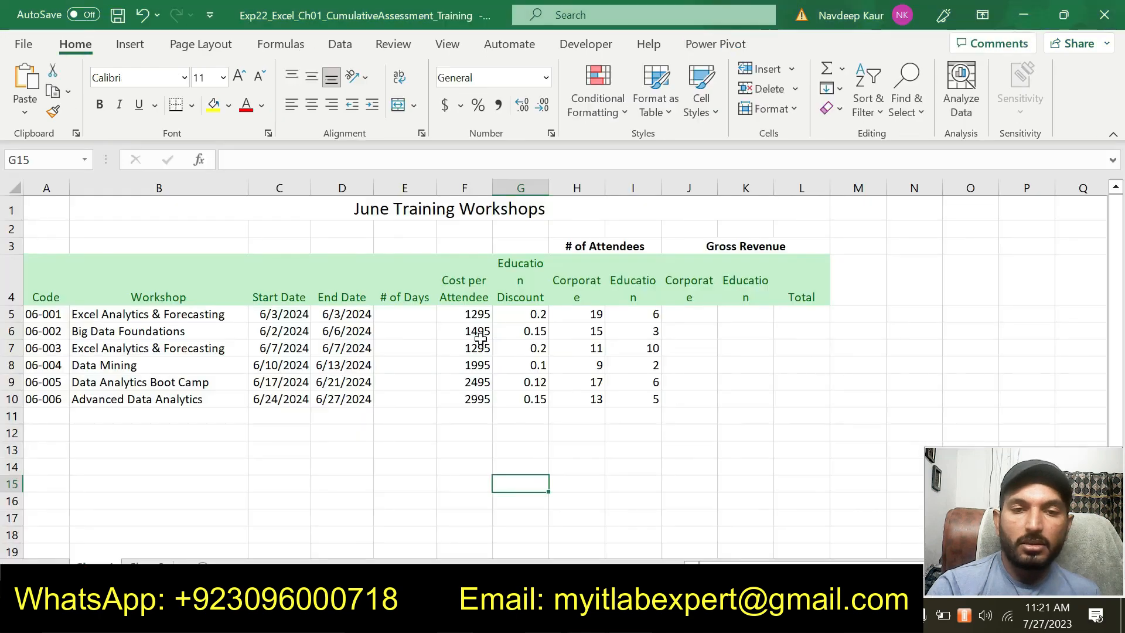
left_click(408, 314)
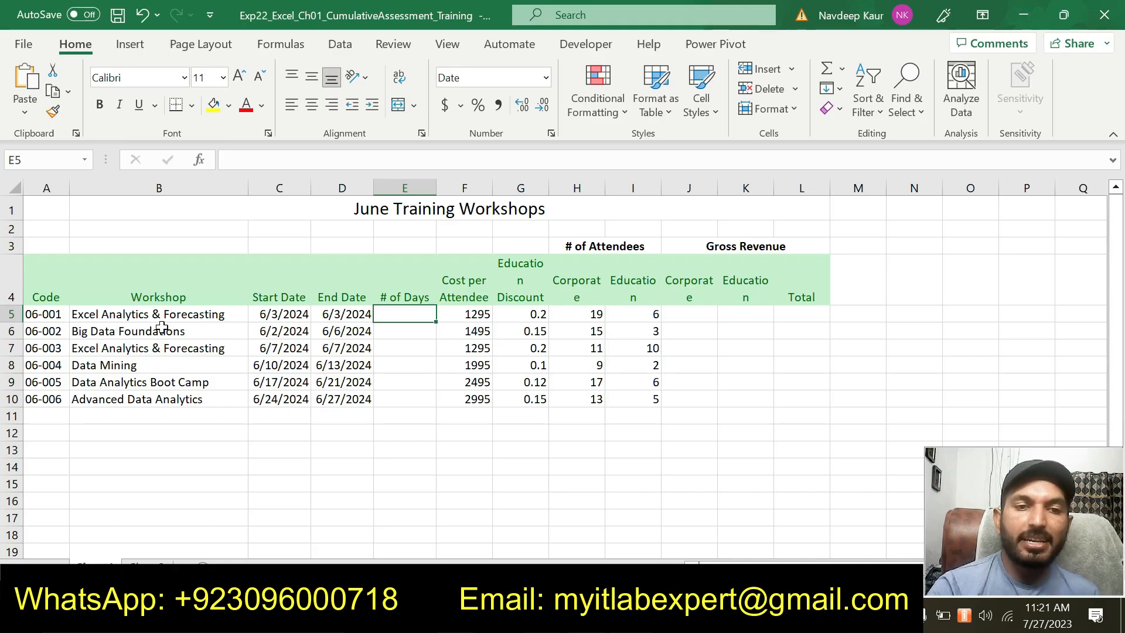
key("alt+Tab")
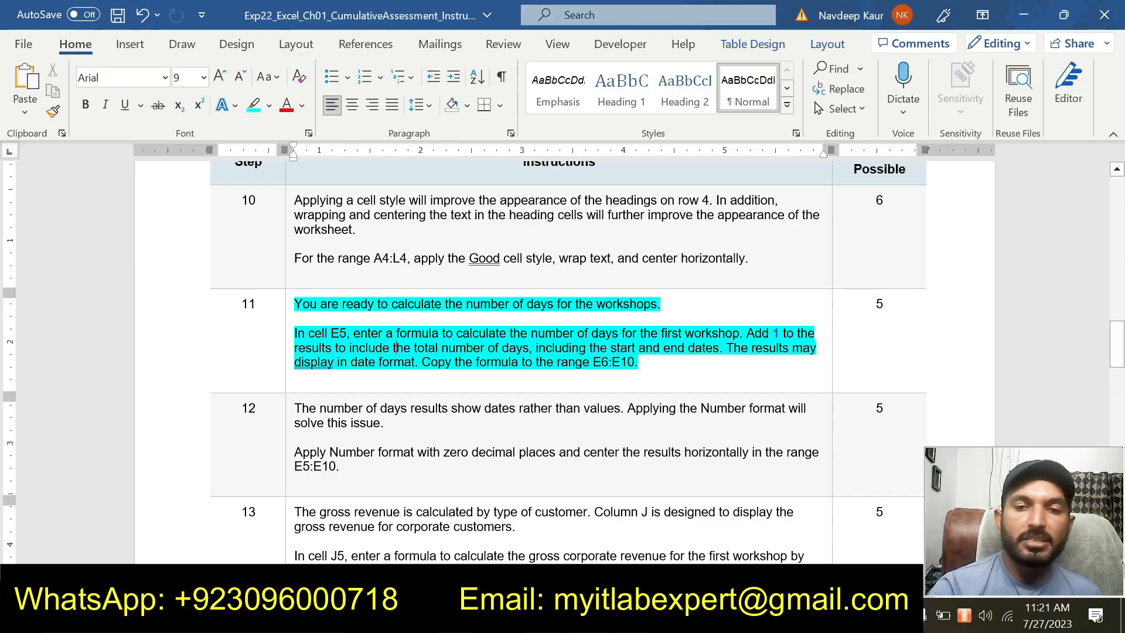
mouse_move(586, 618)
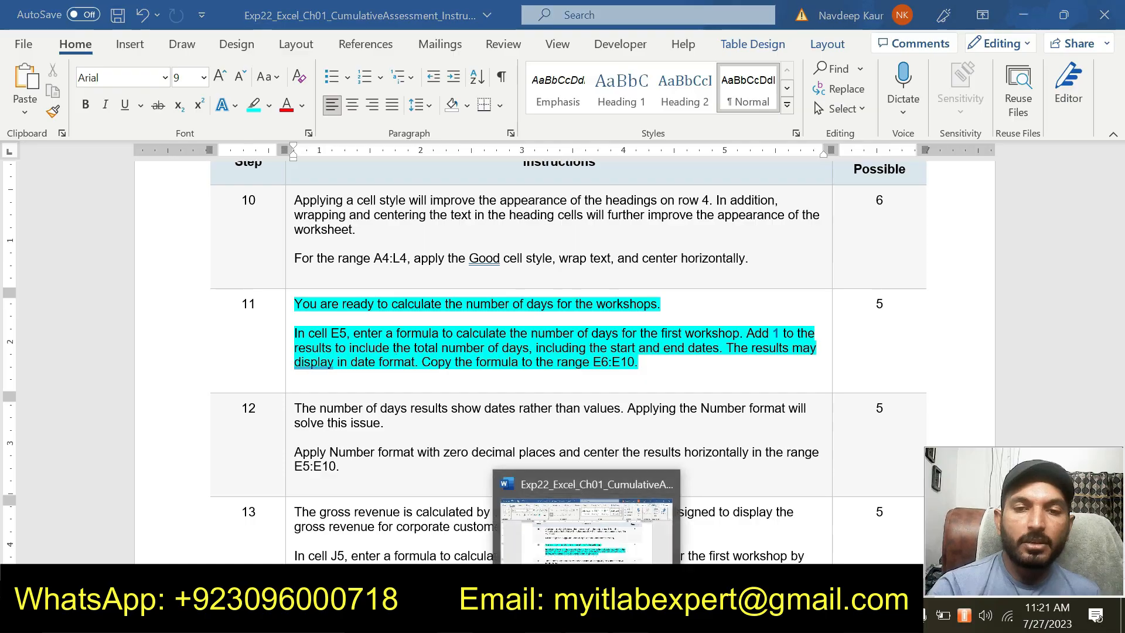
left_click(545, 616)
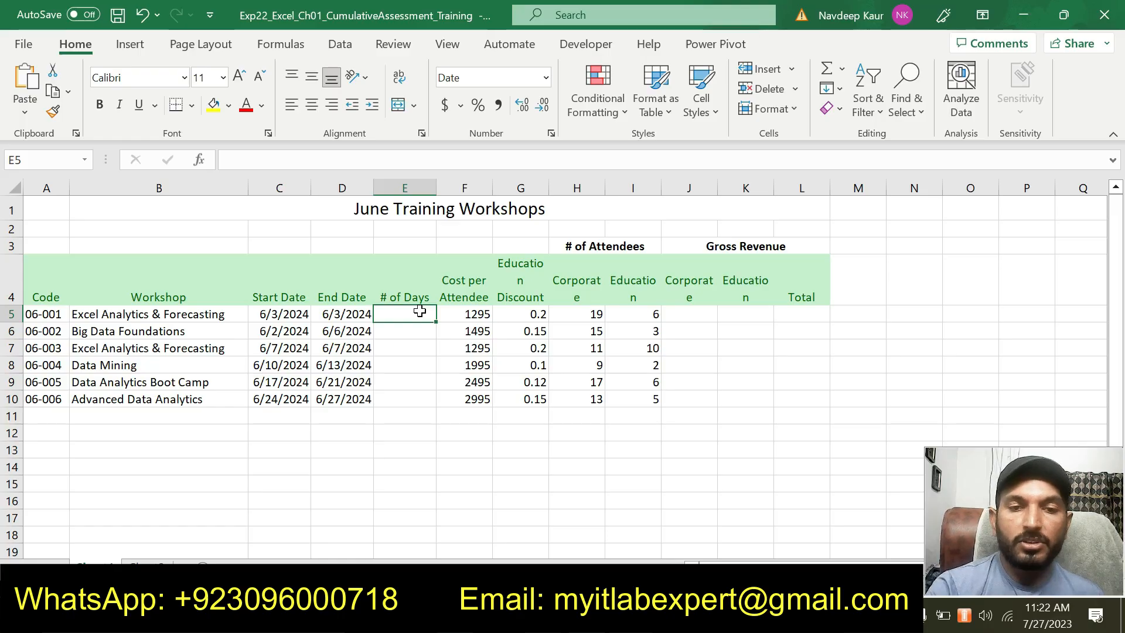
type("=")
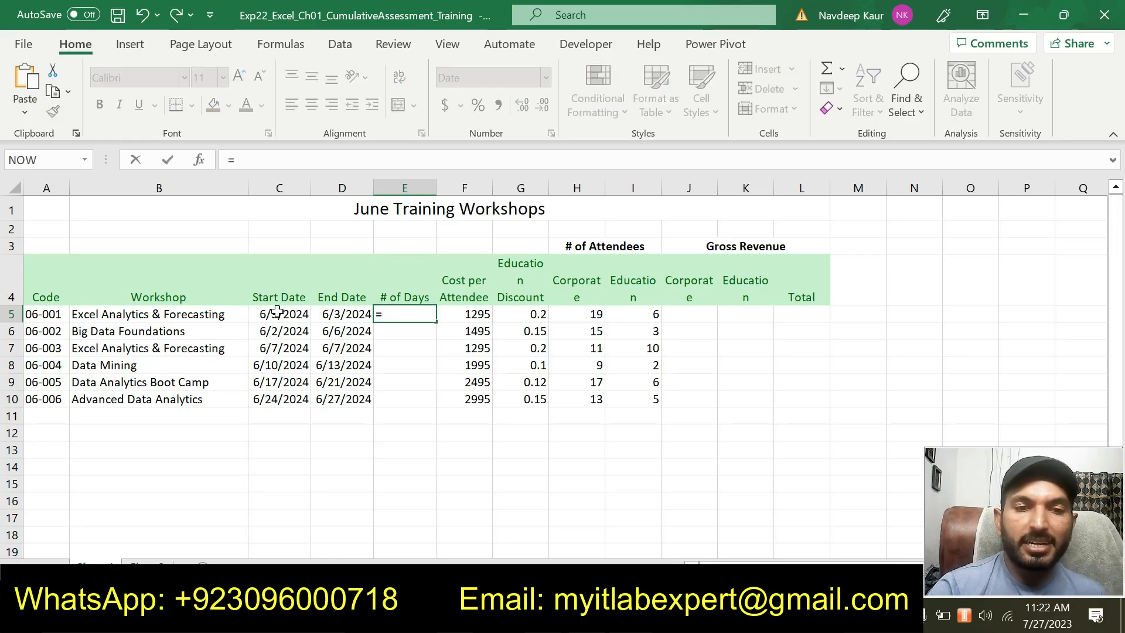
left_click(339, 317)
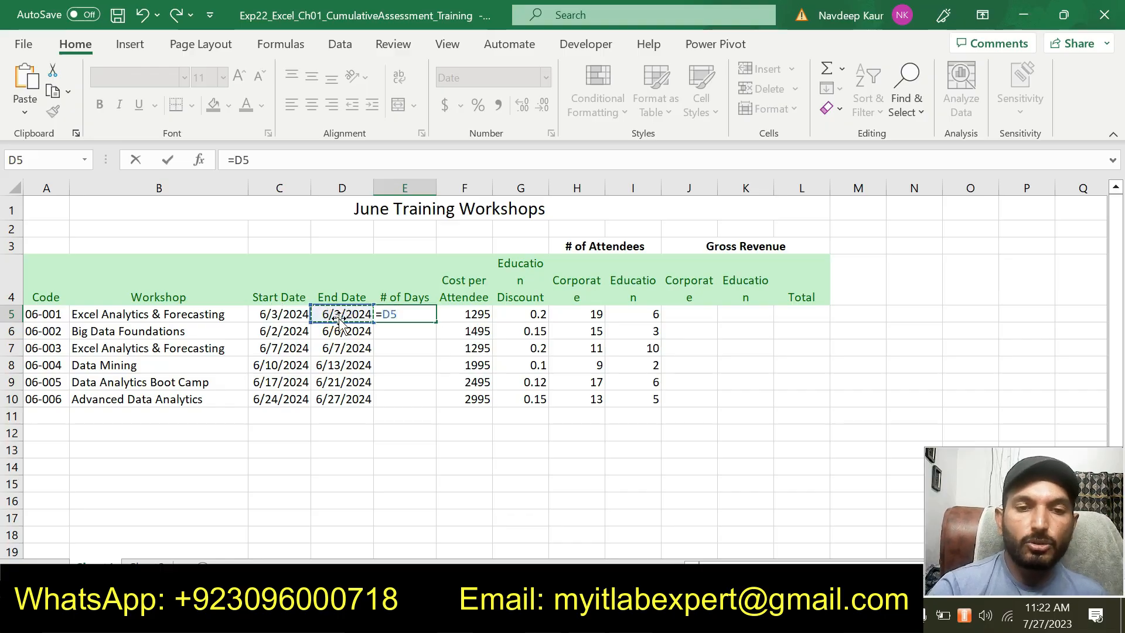
type("-")
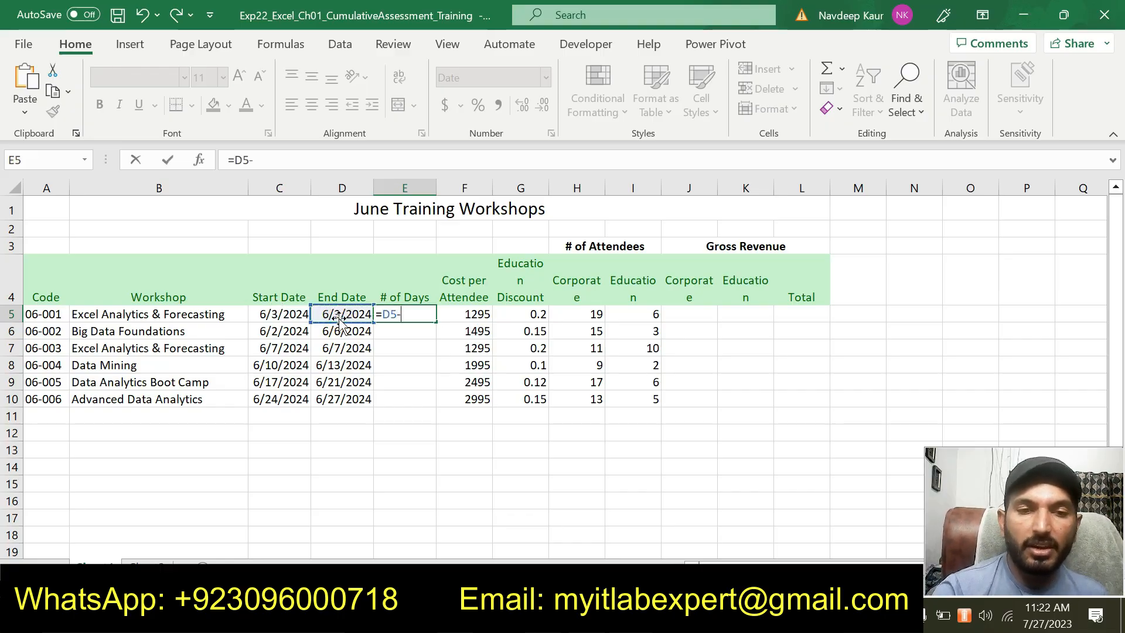
left_click(300, 311)
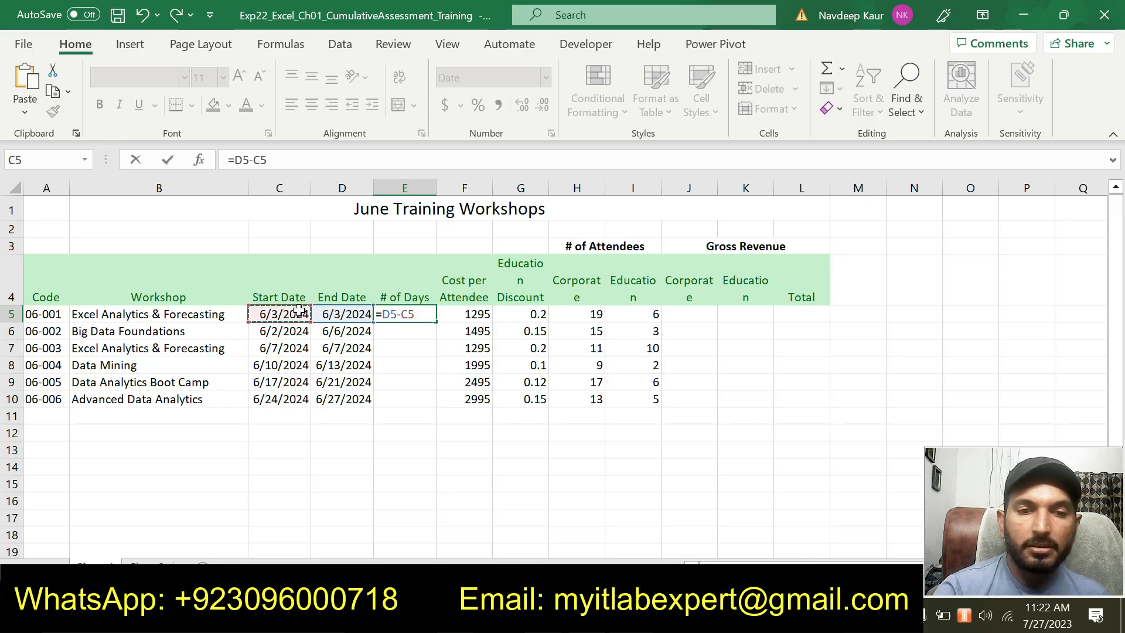
key("Return")
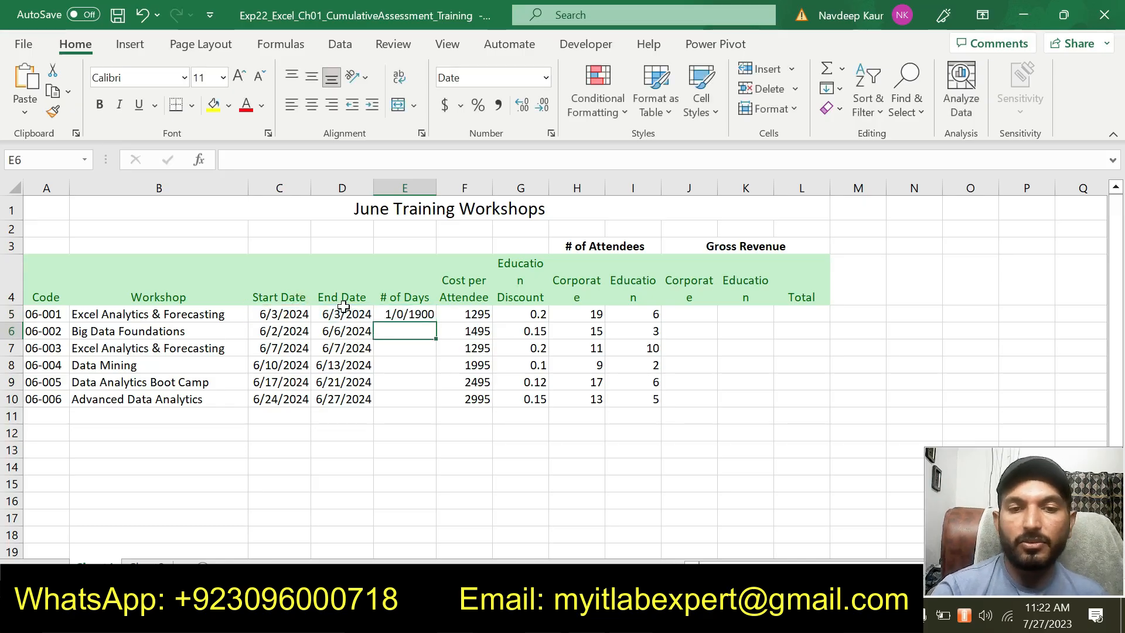
Edit the formula in cell E5 to add 1 to the date difference, making it =D5-C5+1
left_click(394, 312)
key("F2")
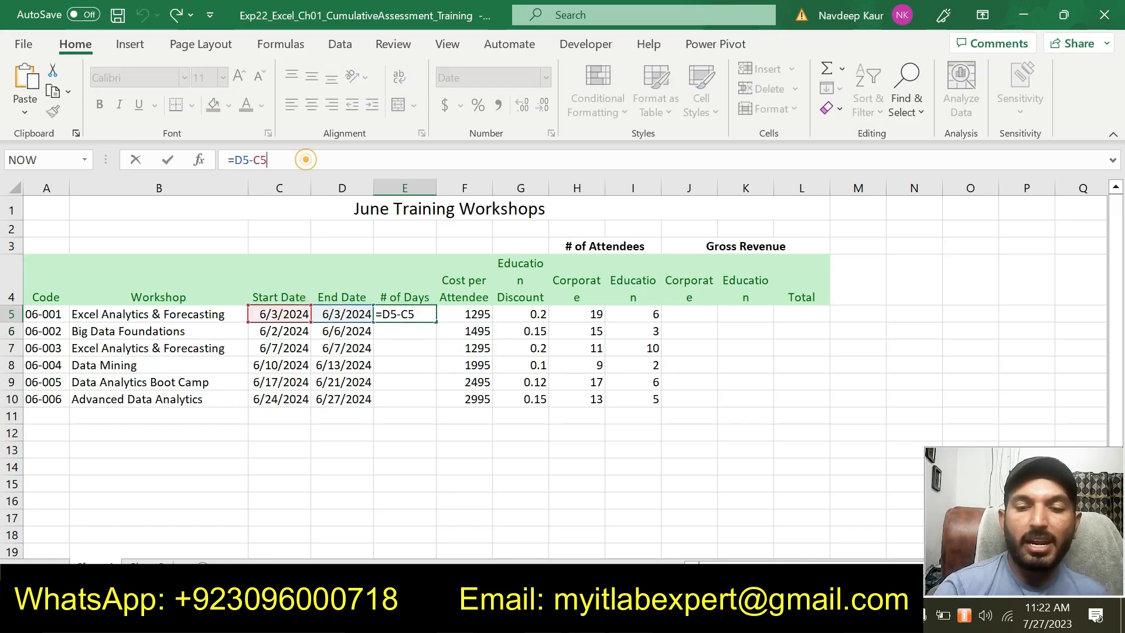
type("+1")
key("Return")
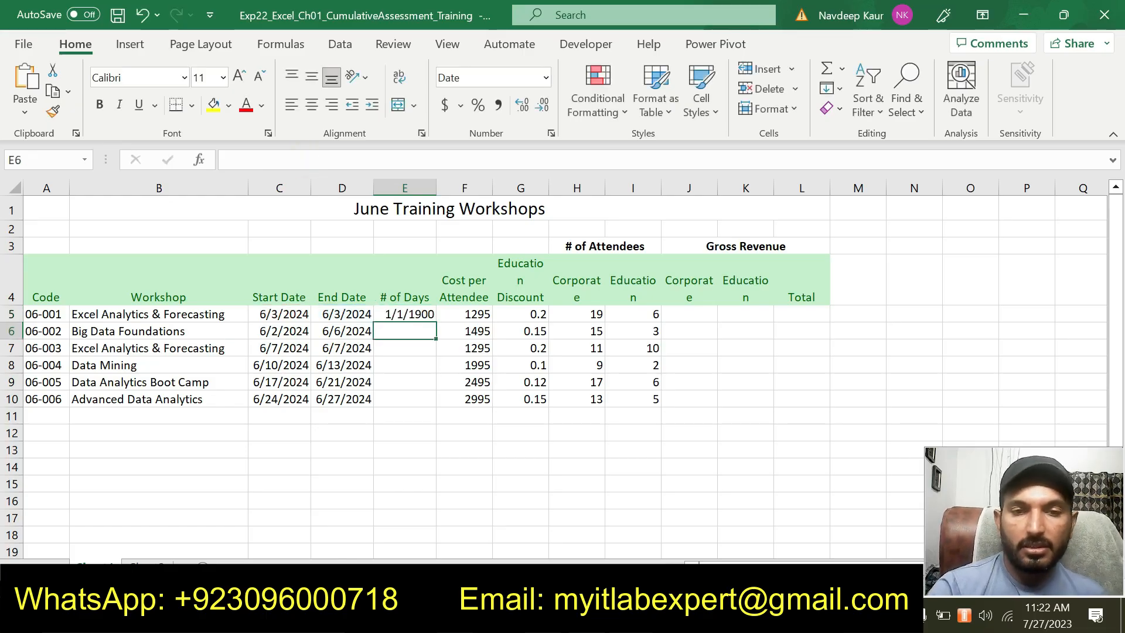
Recheck step 11 in the Word instructions, then copy cell E5 in the workbook and paste only its formula into the range E6:E10
left_click(592, 616)
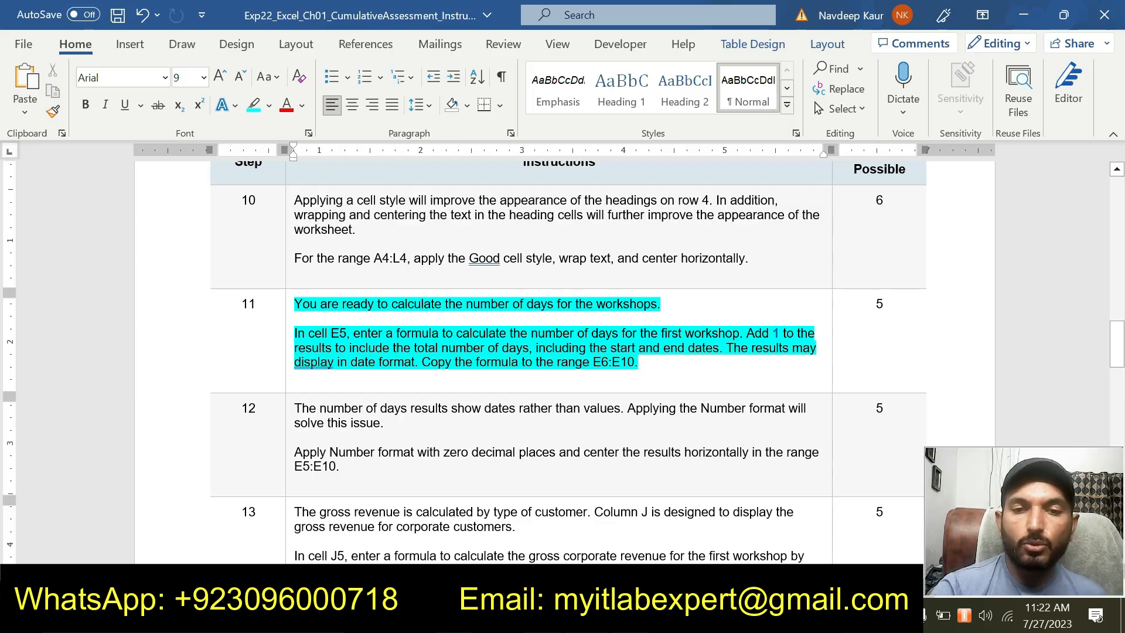
key("alt+Tab")
left_click(405, 314)
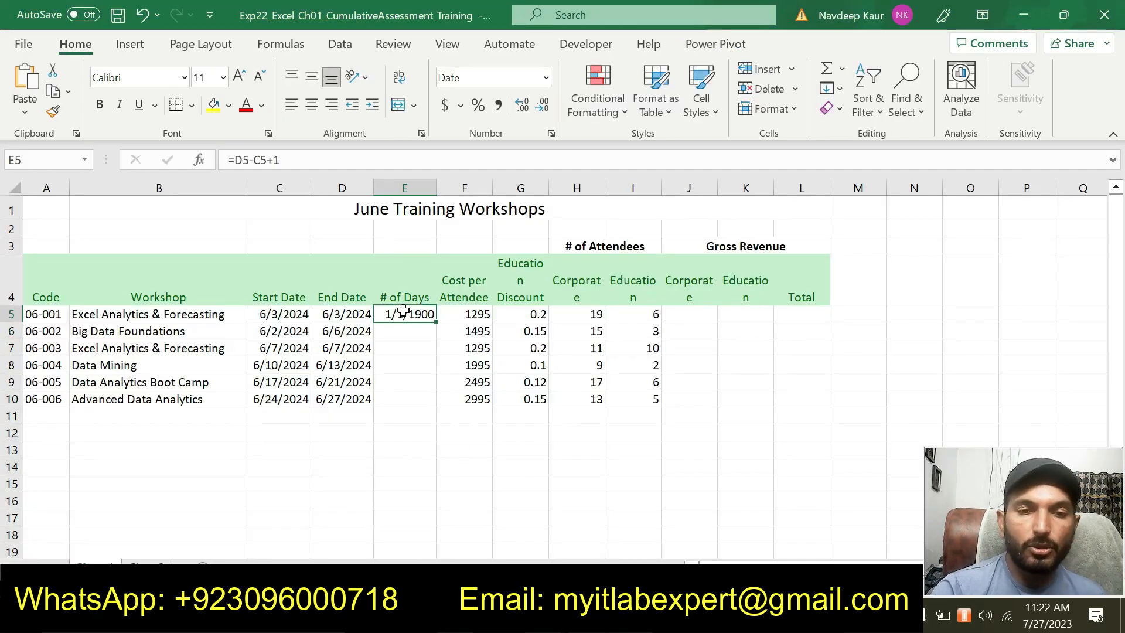
left_click(52, 91)
left_click_drag(417, 333, 406, 404)
left_click(24, 113)
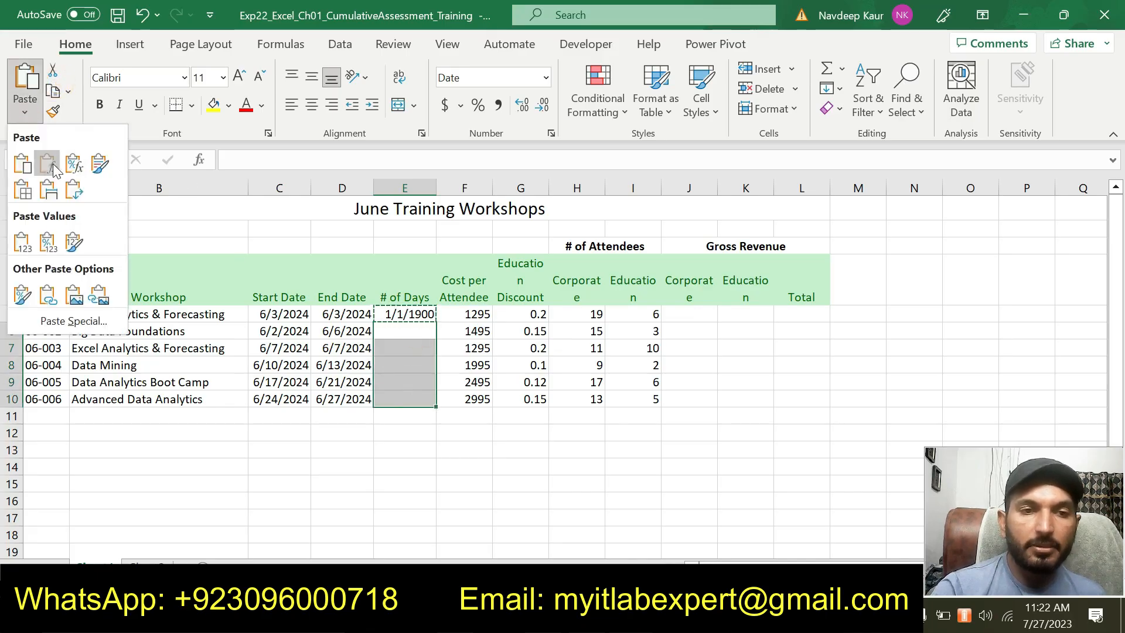
left_click(53, 163)
left_click(537, 500)
key("Escape")
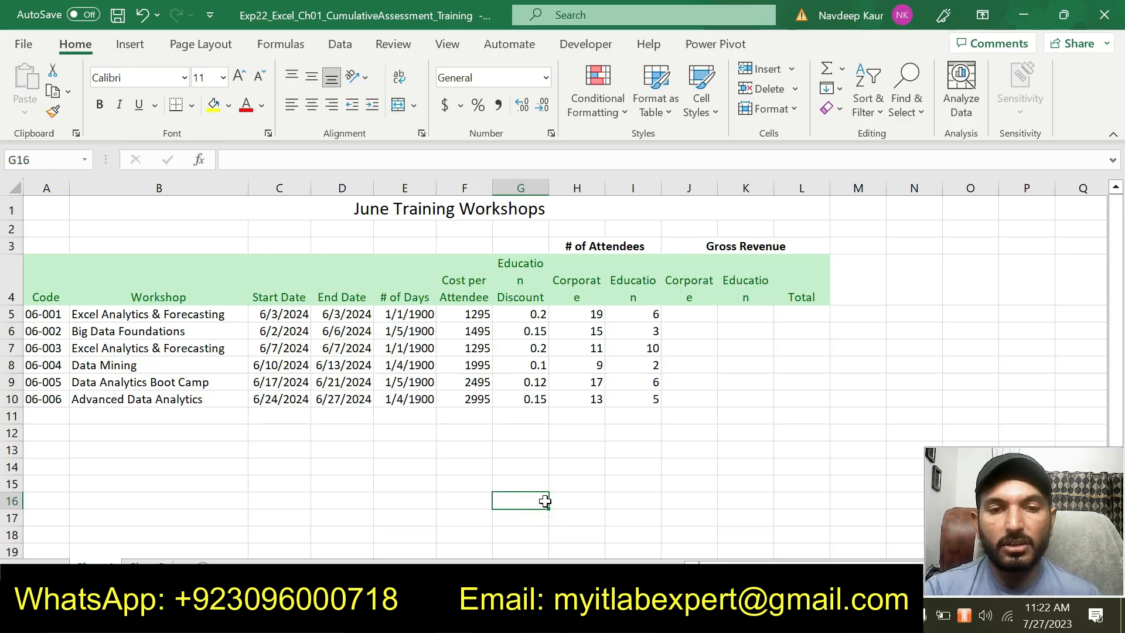
left_click(444, 479)
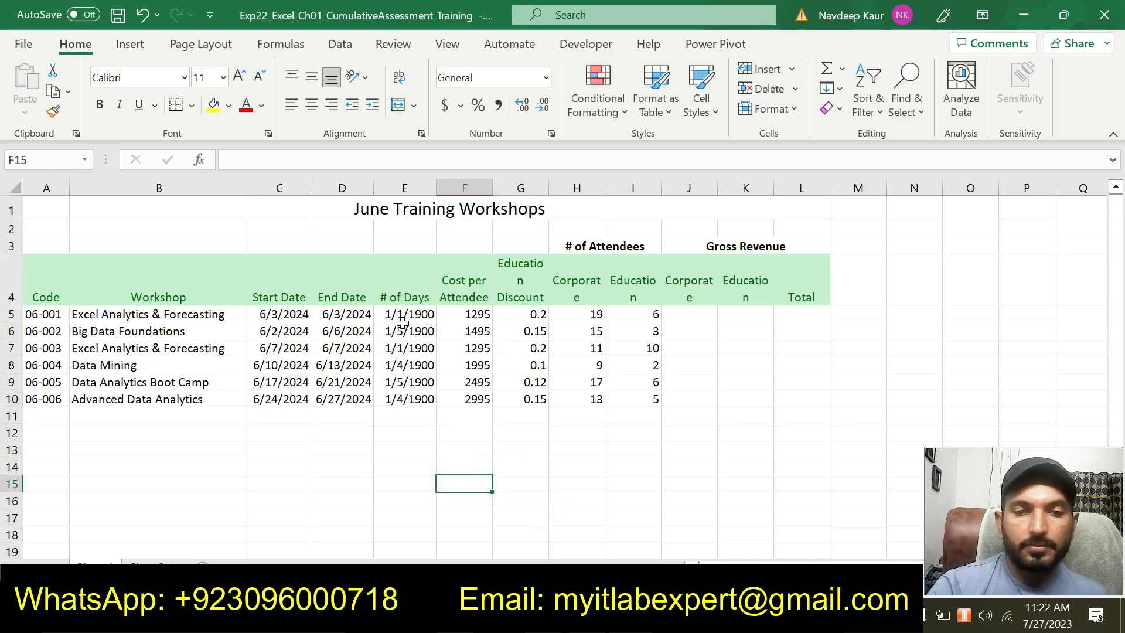
Switch to the Word instructions, remove the turquoise highlight from the step 11 text and highlight the step 12 text in turquoise
key("alt+Tab")
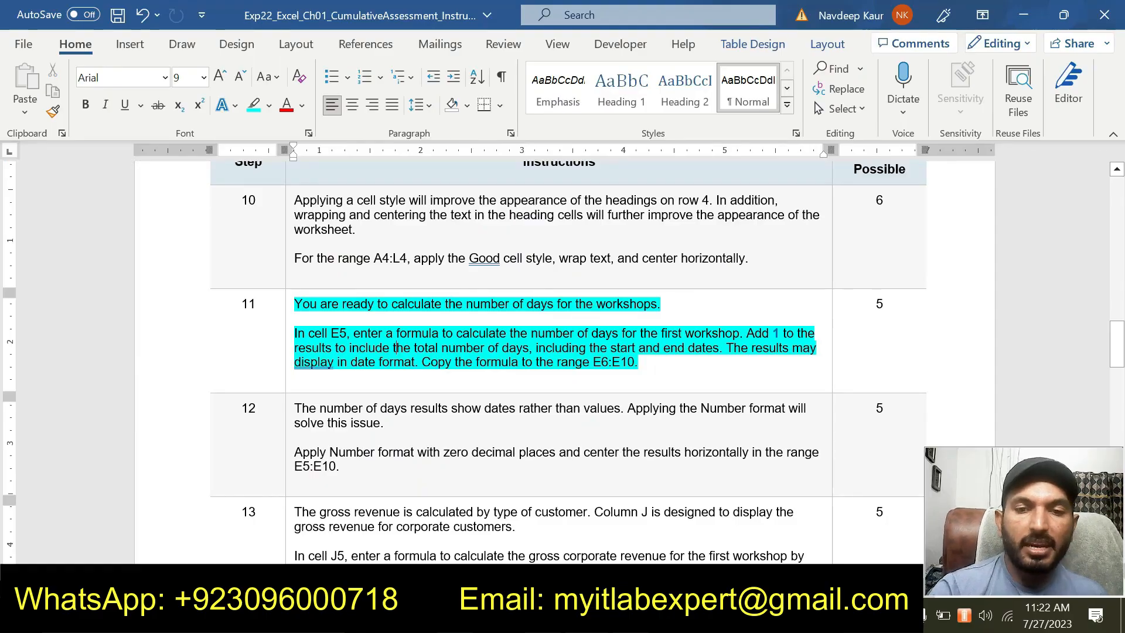
left_click_drag(645, 363, 305, 280)
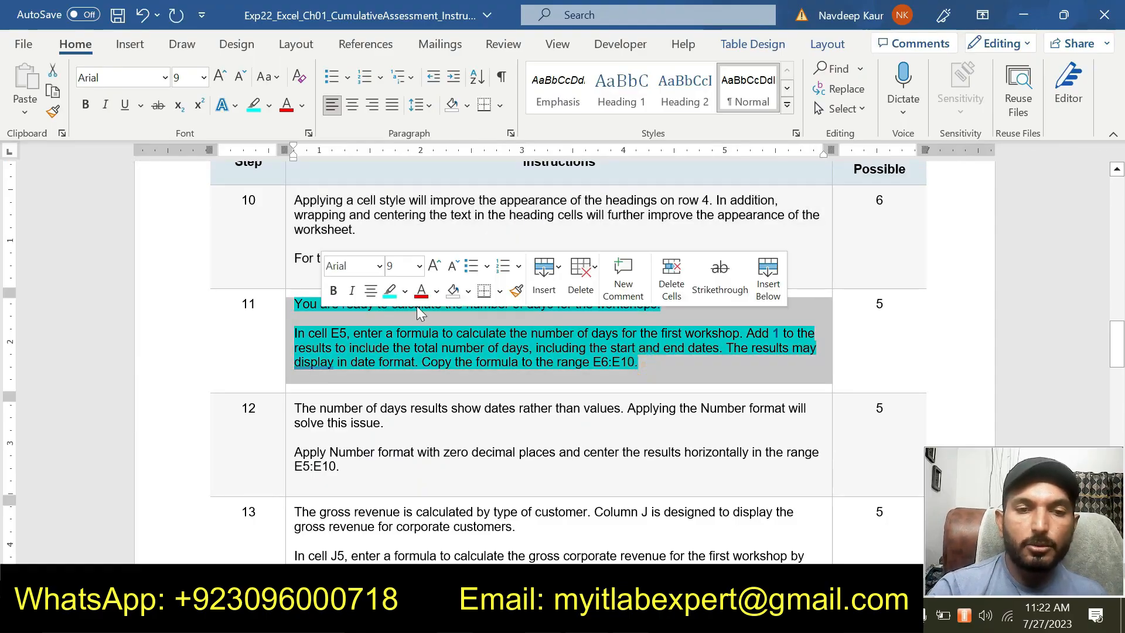
left_click(387, 292)
scroll(387, 292, "down", 2)
left_click_drag(352, 418, 296, 358)
left_click(366, 347)
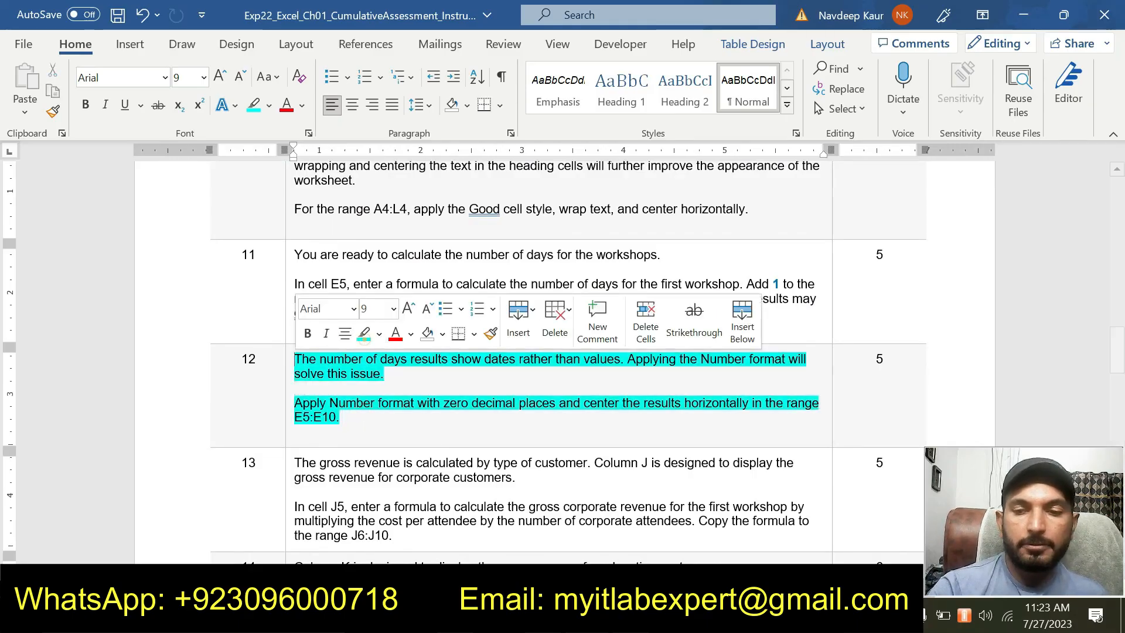
left_click(378, 434)
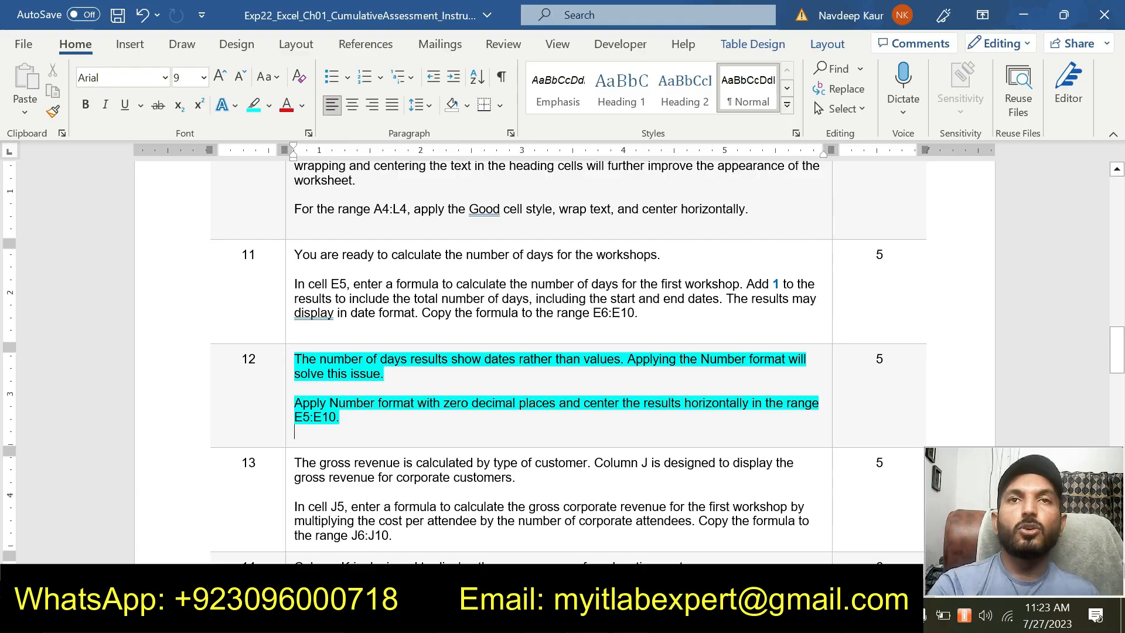
left_click_drag(295, 419, 336, 419)
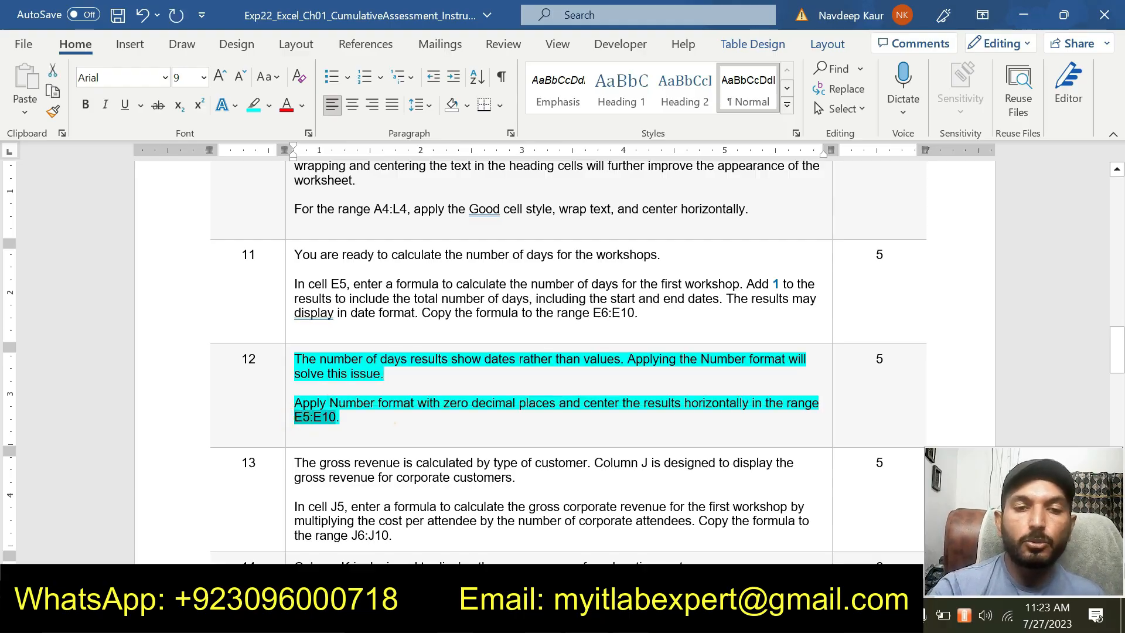
left_click(389, 422)
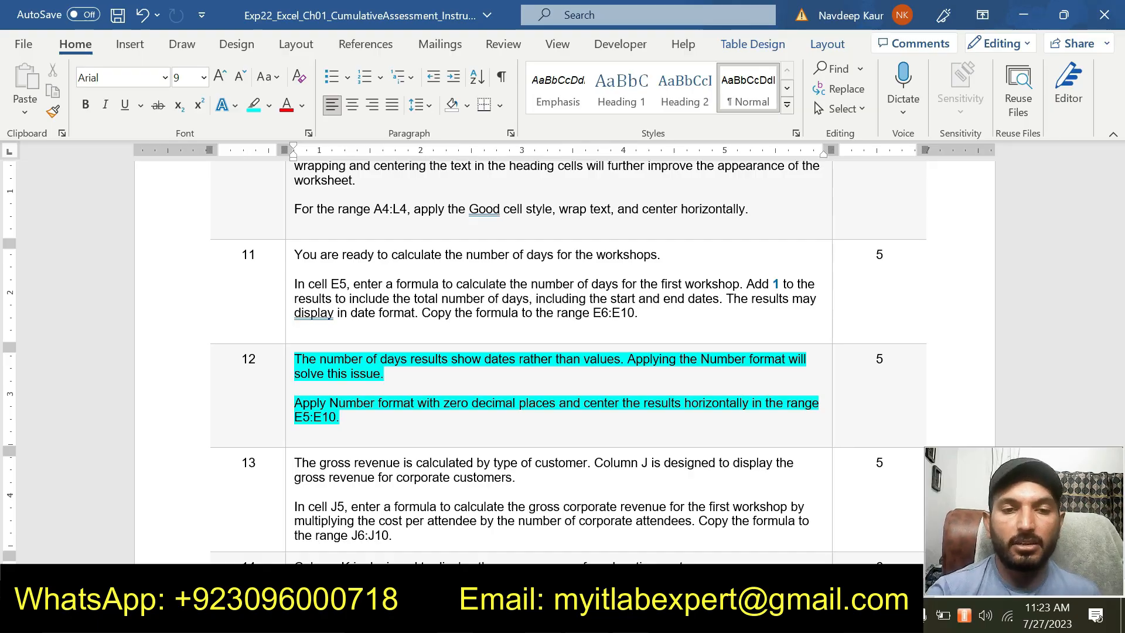
Switch to the Excel workbook and apply the Number format with zero decimal places to the End Date range D5:D10
key("alt+Tab")
left_click_drag(332, 316, 323, 400)
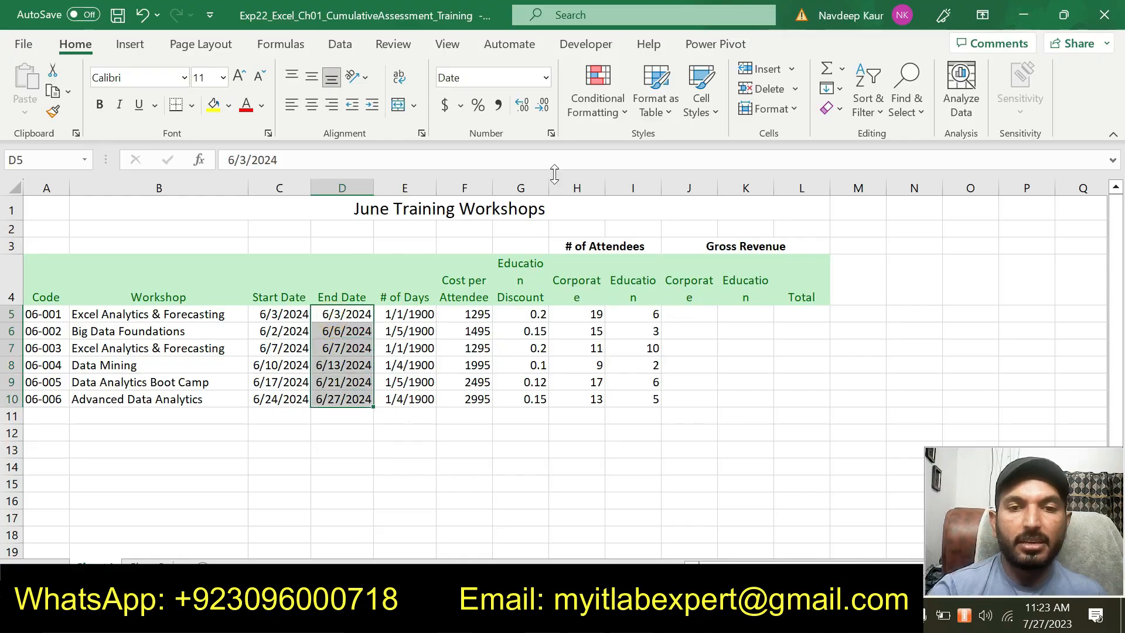
left_click(551, 134)
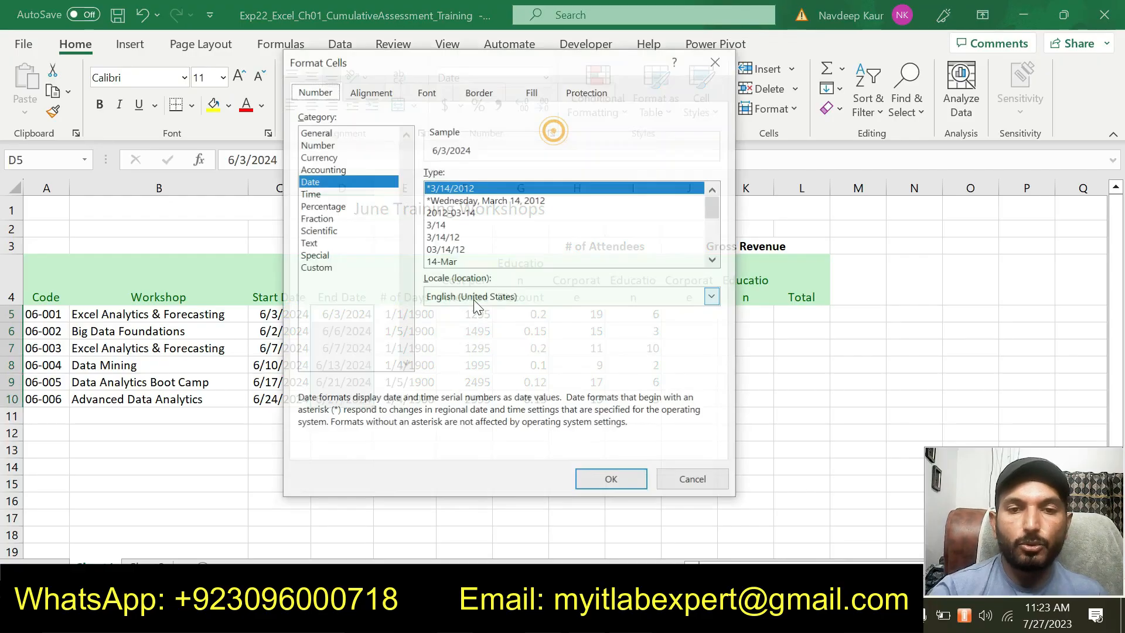
left_click(329, 145)
left_click(541, 169)
left_click(542, 169)
left_click(543, 178)
left_click(543, 178)
left_click(543, 178)
left_click(542, 178)
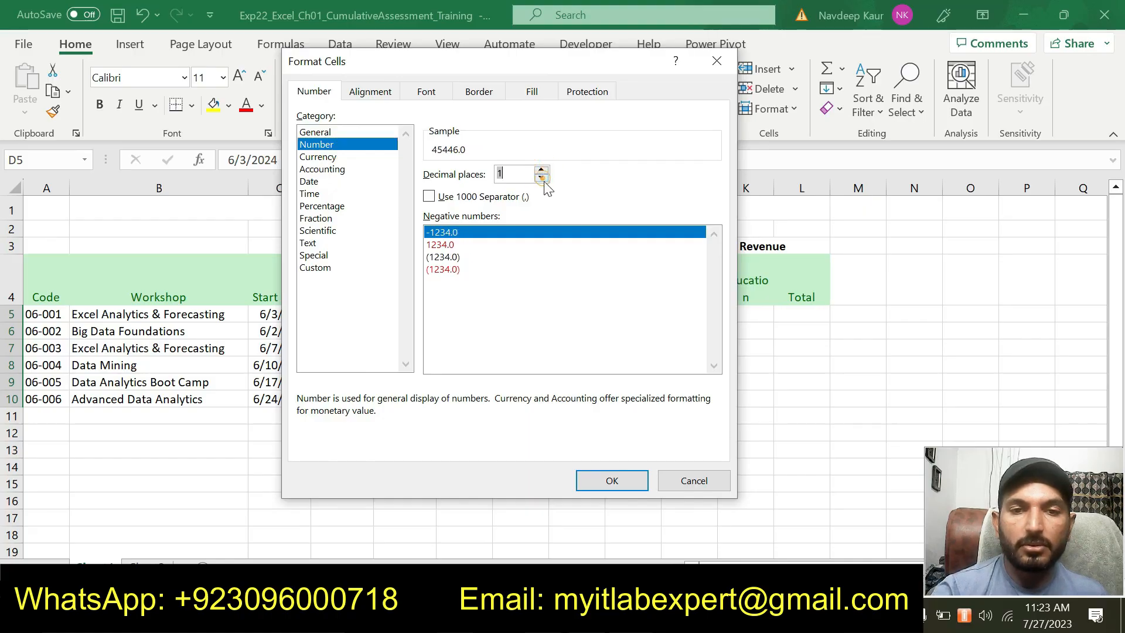
left_click(611, 482)
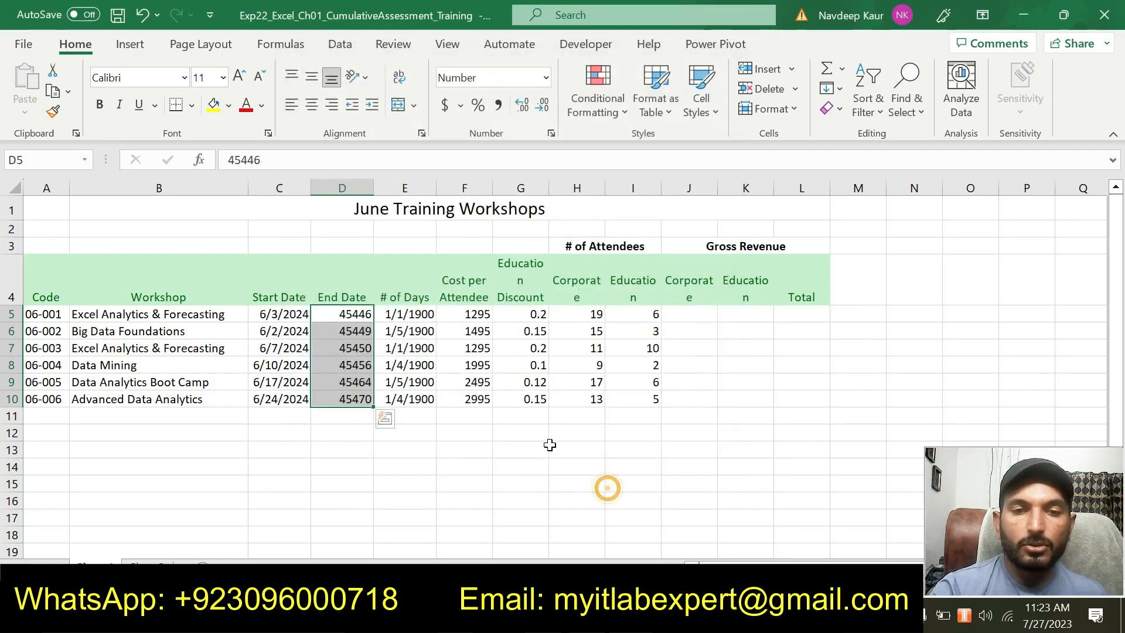
Switch to the Word instructions, enter ]] below the step 12 text and remove the turquoise highlight from that text
key("alt+Tab")
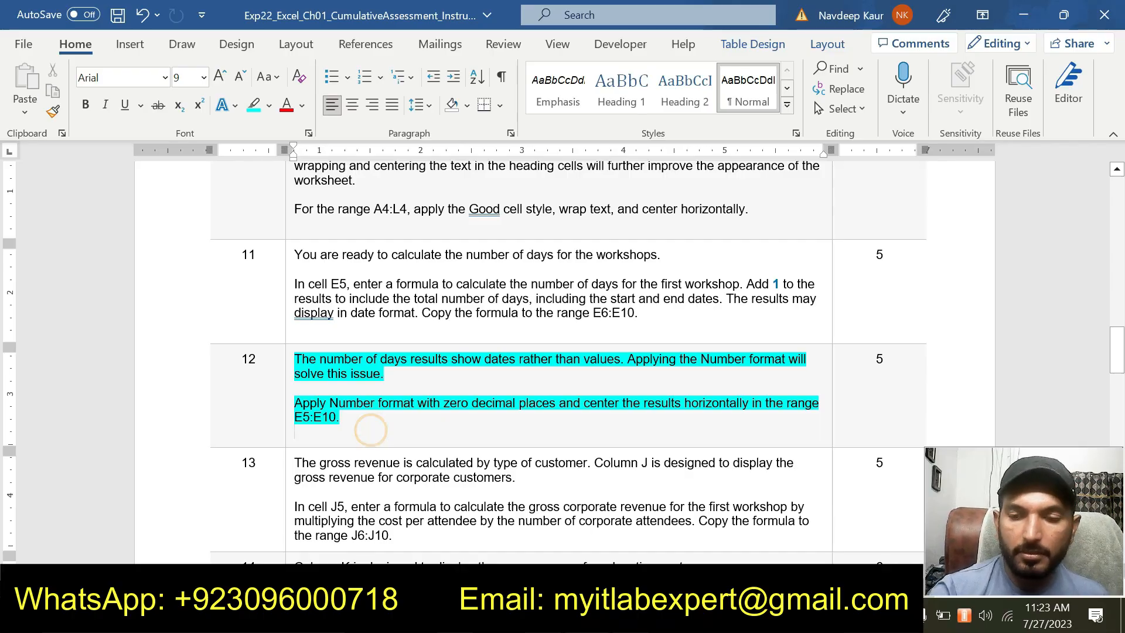
key("Return")
type("]]")
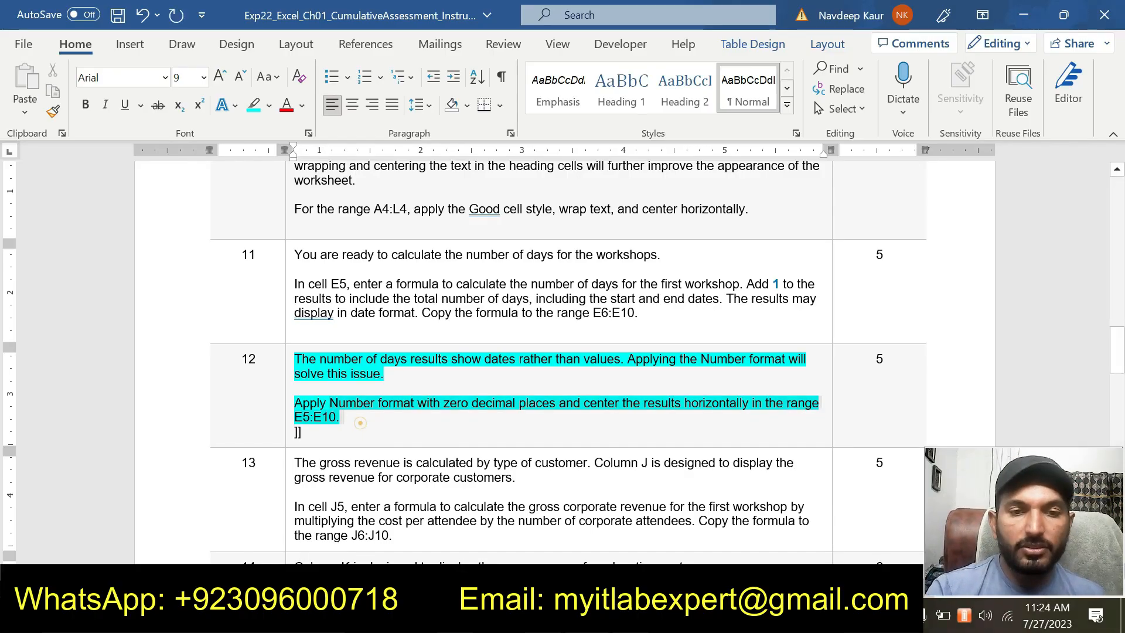
left_click_drag(343, 423, 296, 359)
left_click(365, 326)
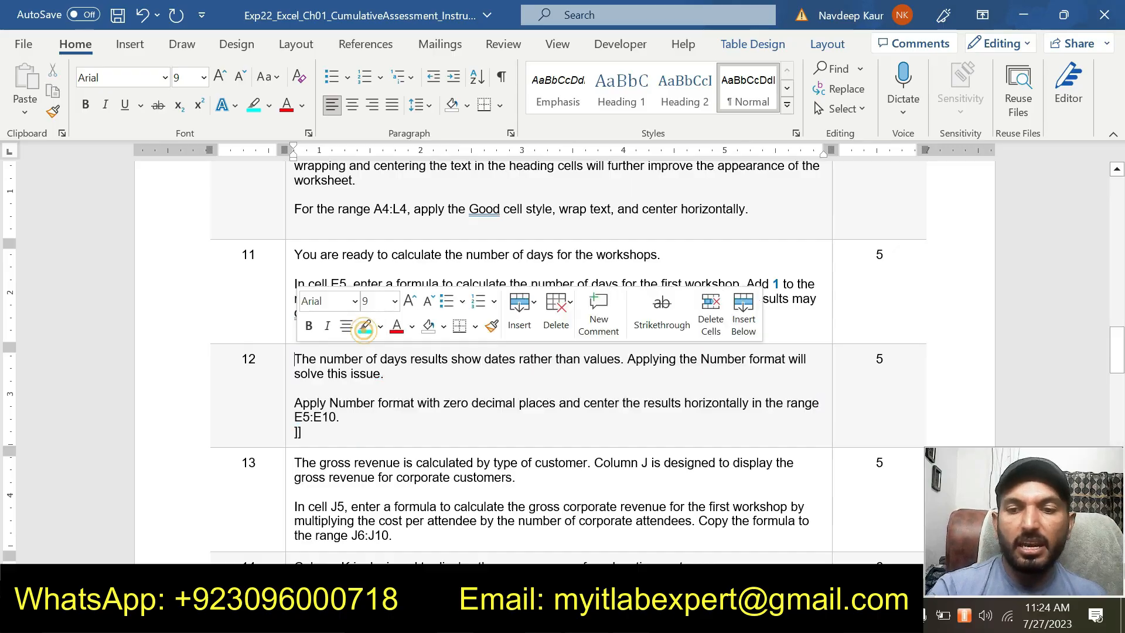
Look through the assignment instructions from the completed steps up to step 18 and return to the step 12 text
left_click(378, 431)
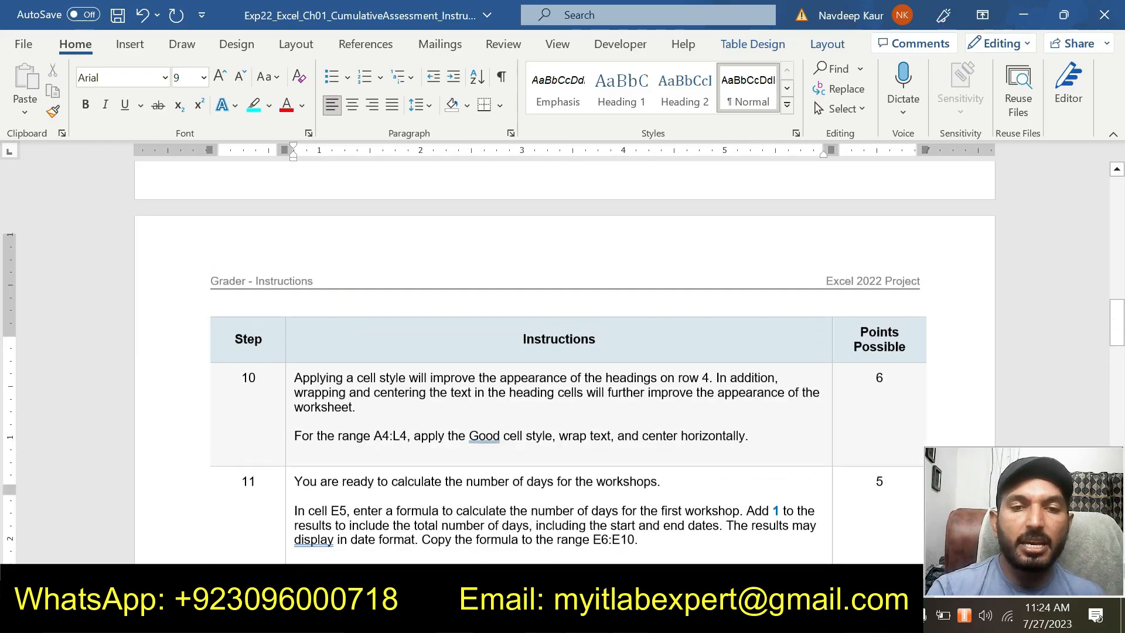
scroll(378, 431, "up", 20)
scroll(378, 430, "up", 5)
scroll(378, 430, "down", 18)
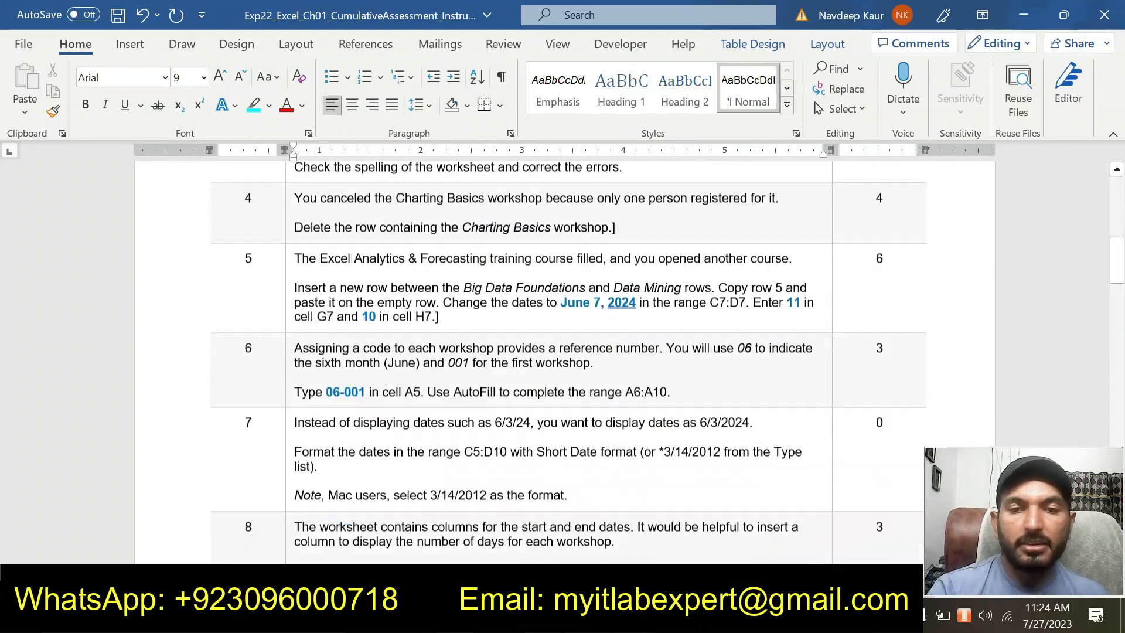
scroll(410, 421, "down", 20)
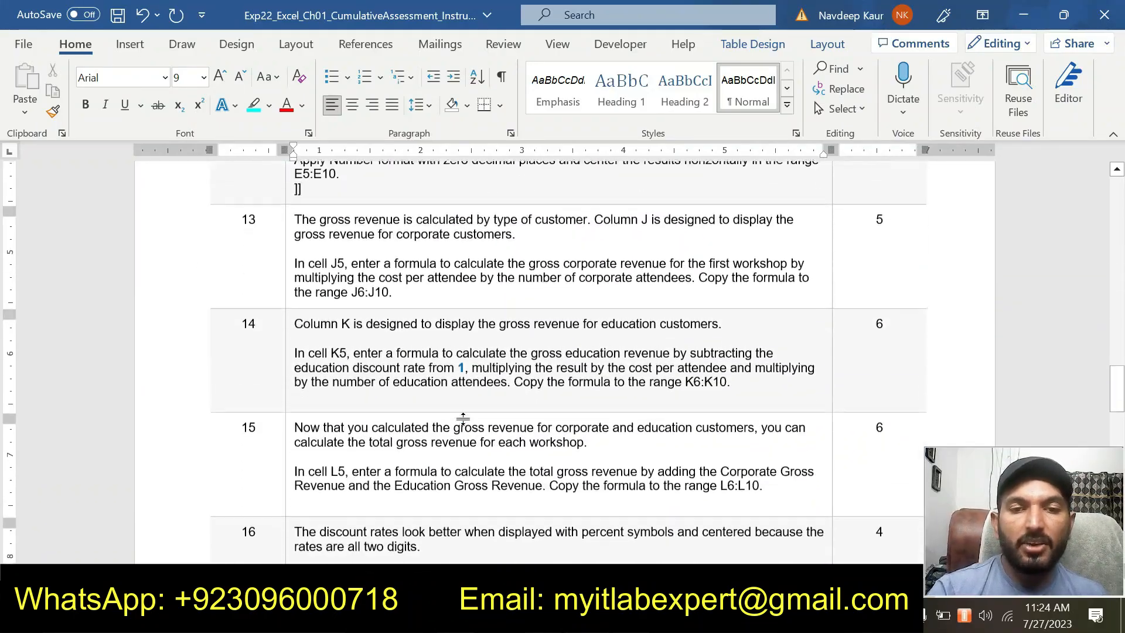
scroll(410, 422, "down", 20)
scroll(410, 422, "up", 8)
scroll(460, 417, "up", 18)
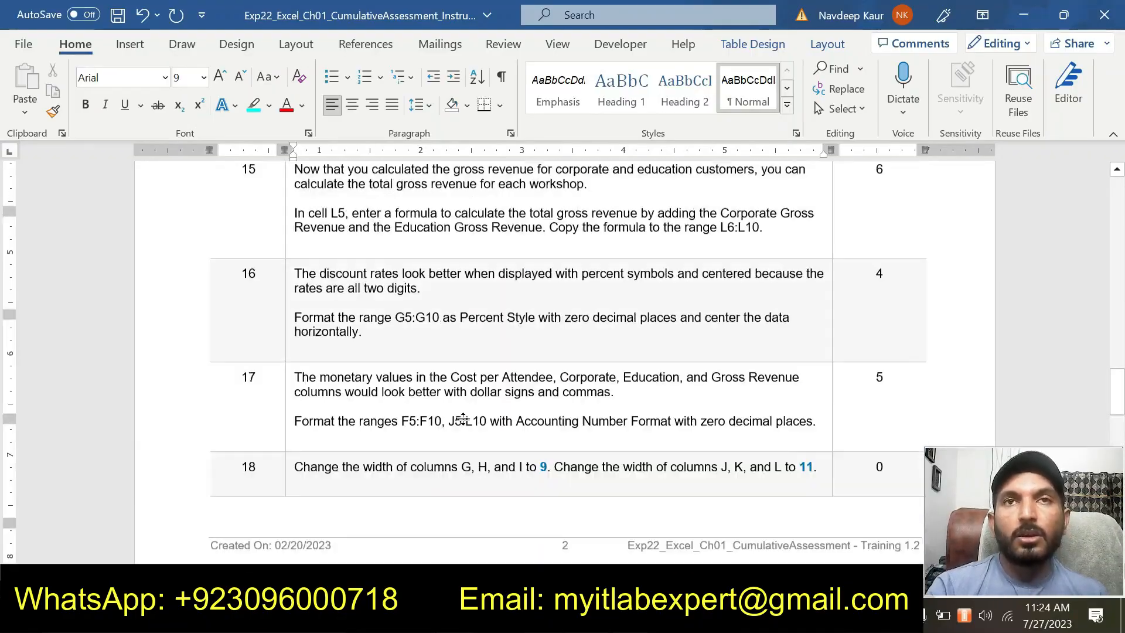
scroll(568, 362, "up", 5)
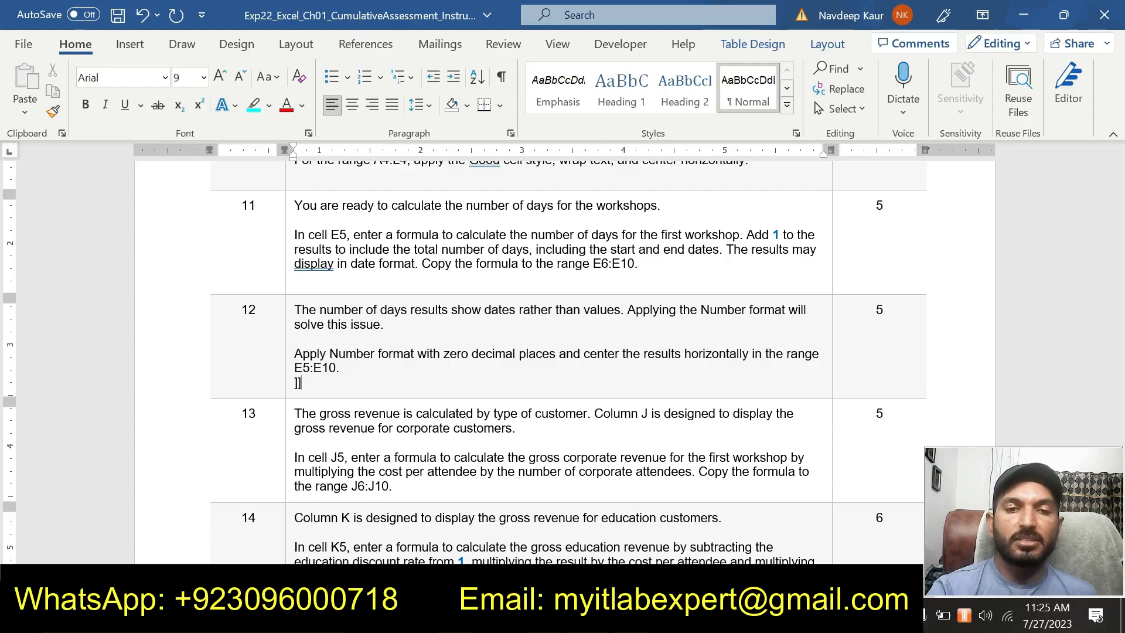
left_click(353, 368)
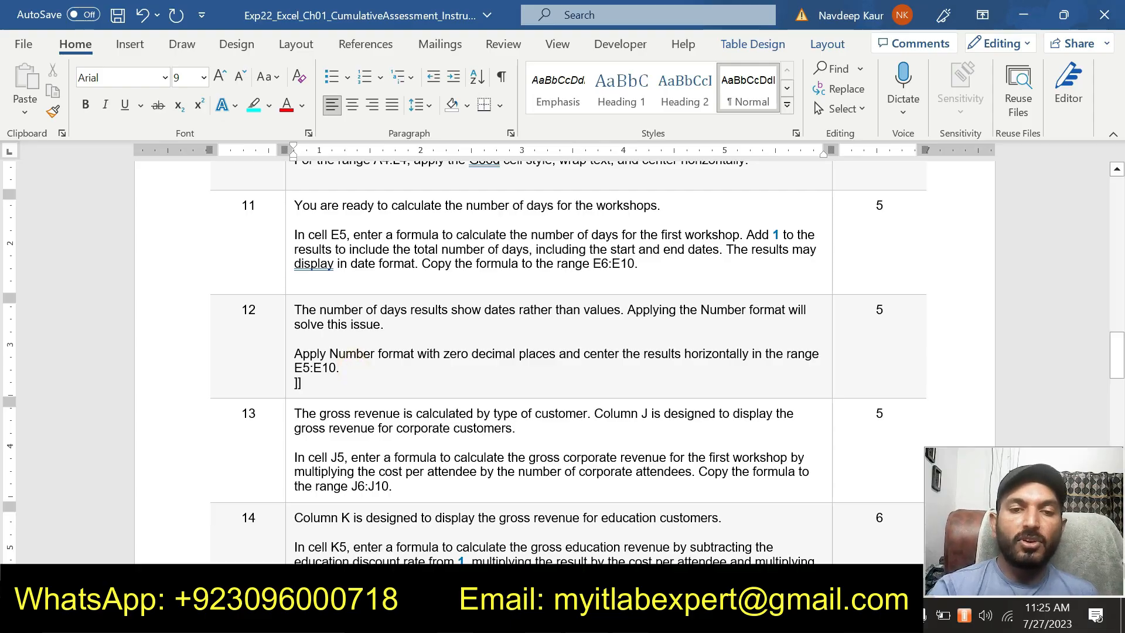